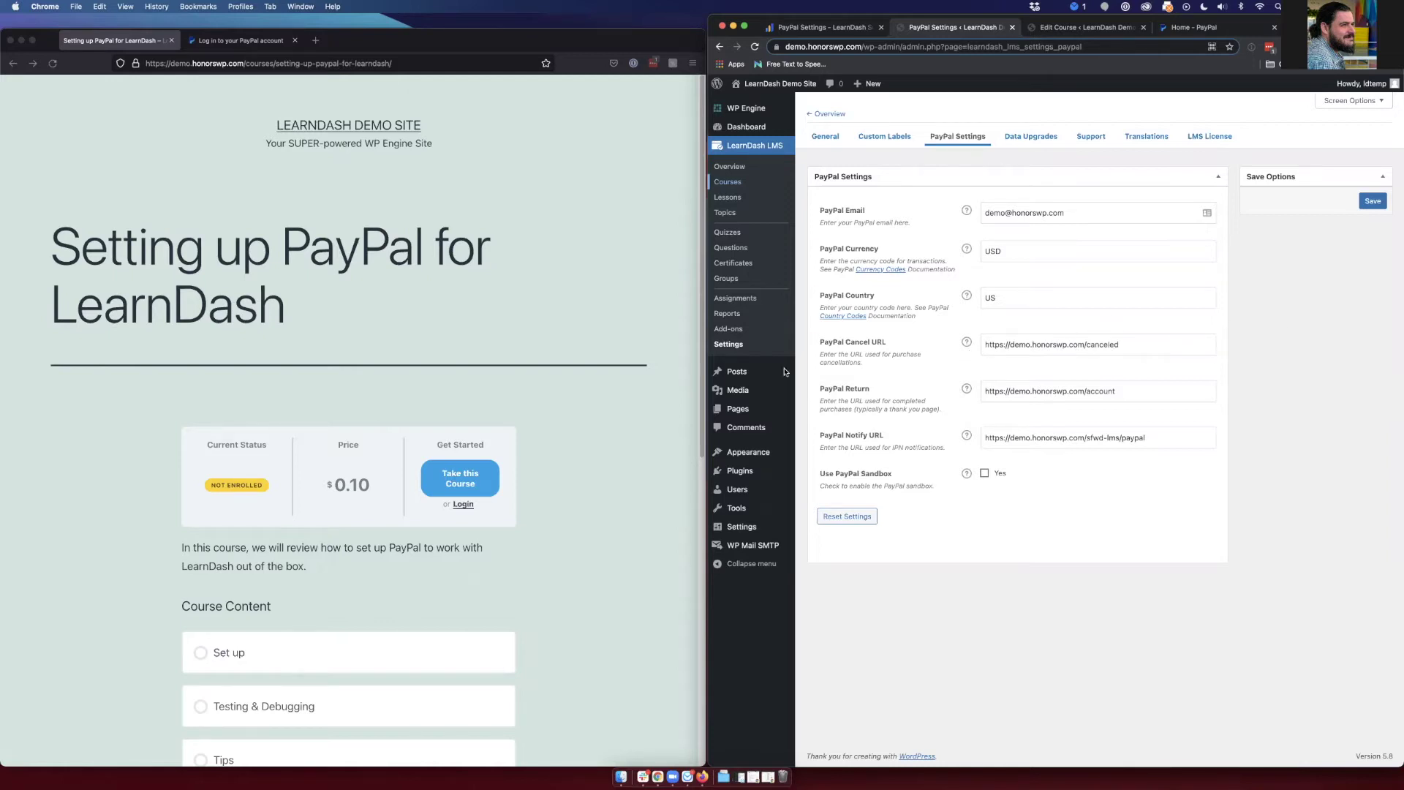
- View the active plugins, including LearnDash LMS and WP Mail SMTP, then open General Settings
left_click(739, 470)
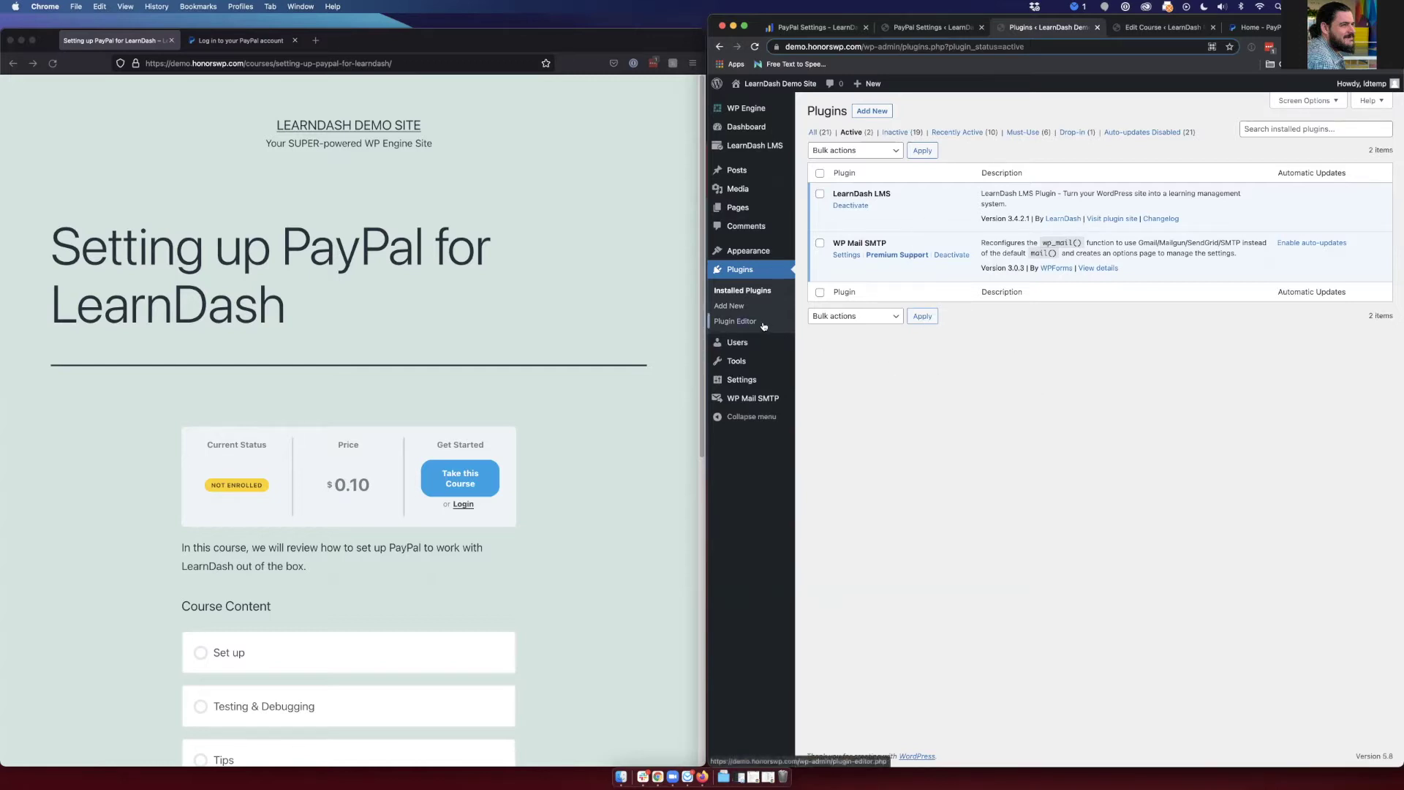
left_click(746, 383)
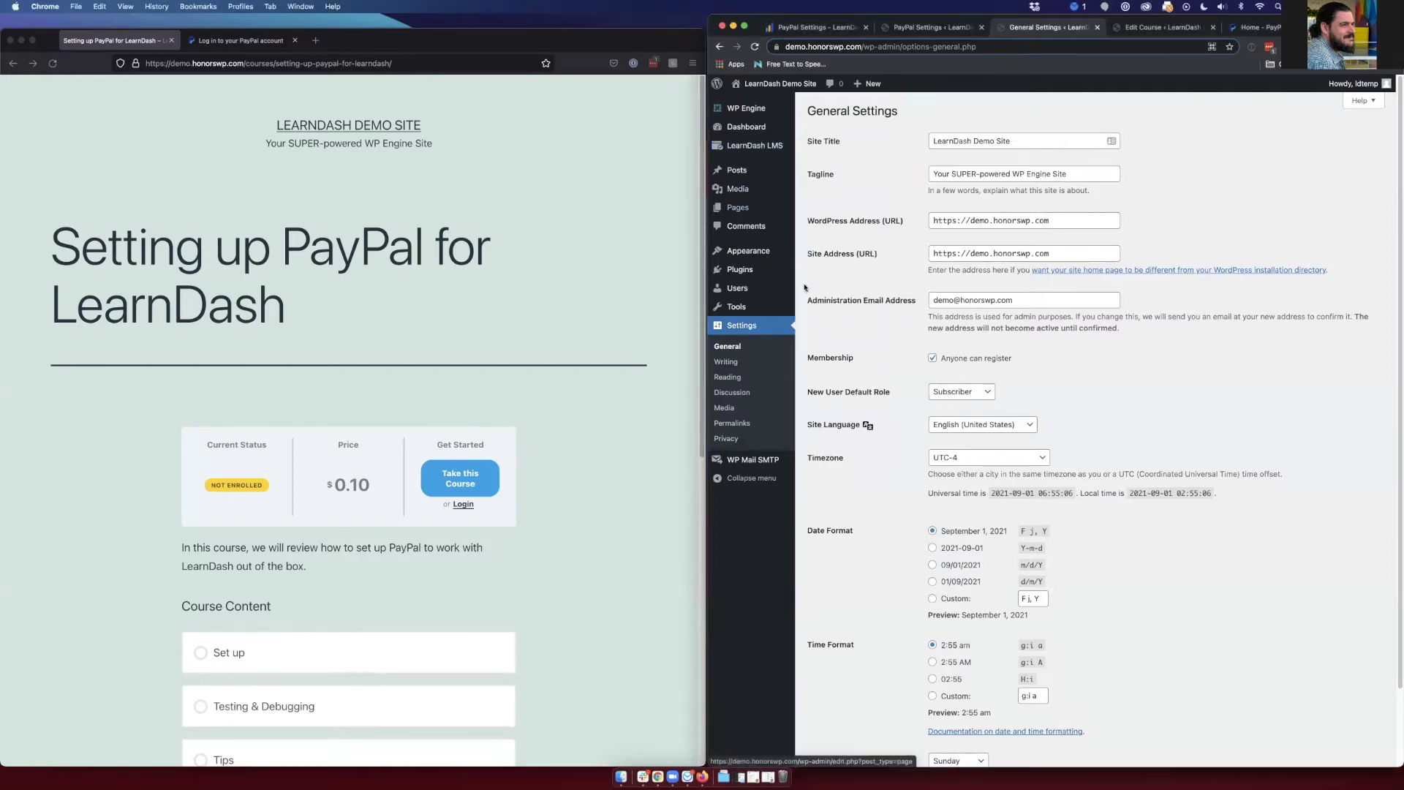
- Open LearnDash LMS PayPal Settings (USD, US, sandbox off) and the course page's login popup
mouse_move(750, 150)
left_click(824, 324)
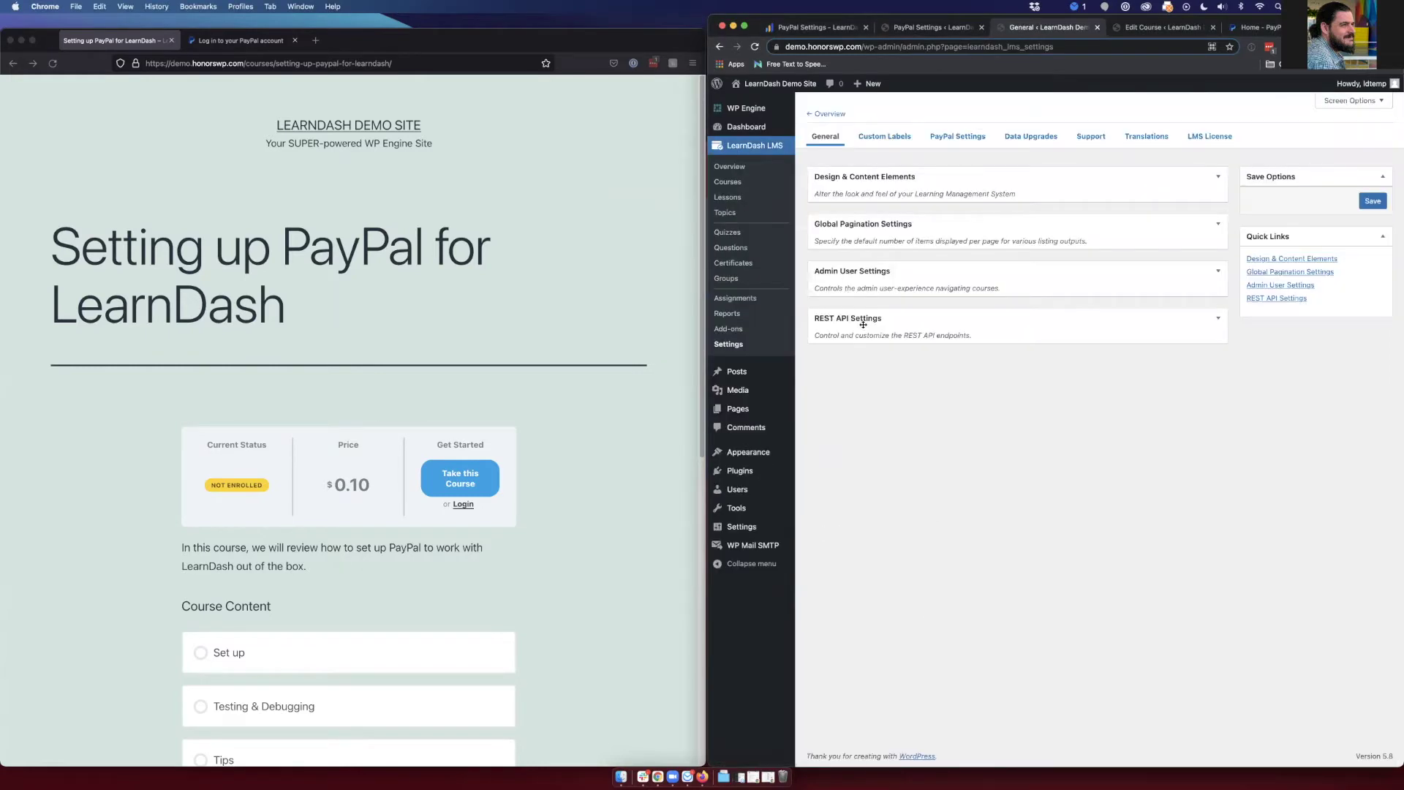
left_click(950, 139)
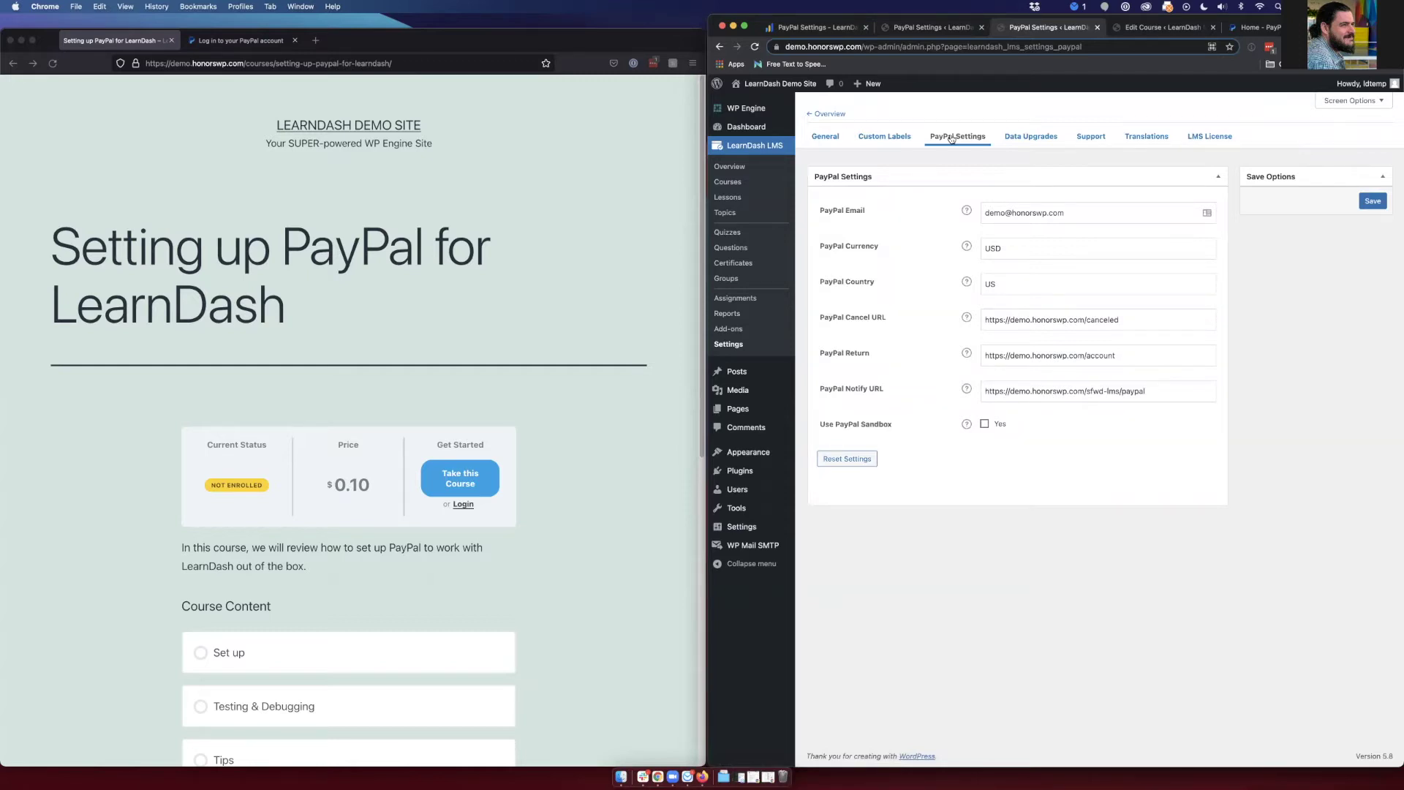
left_click(462, 505)
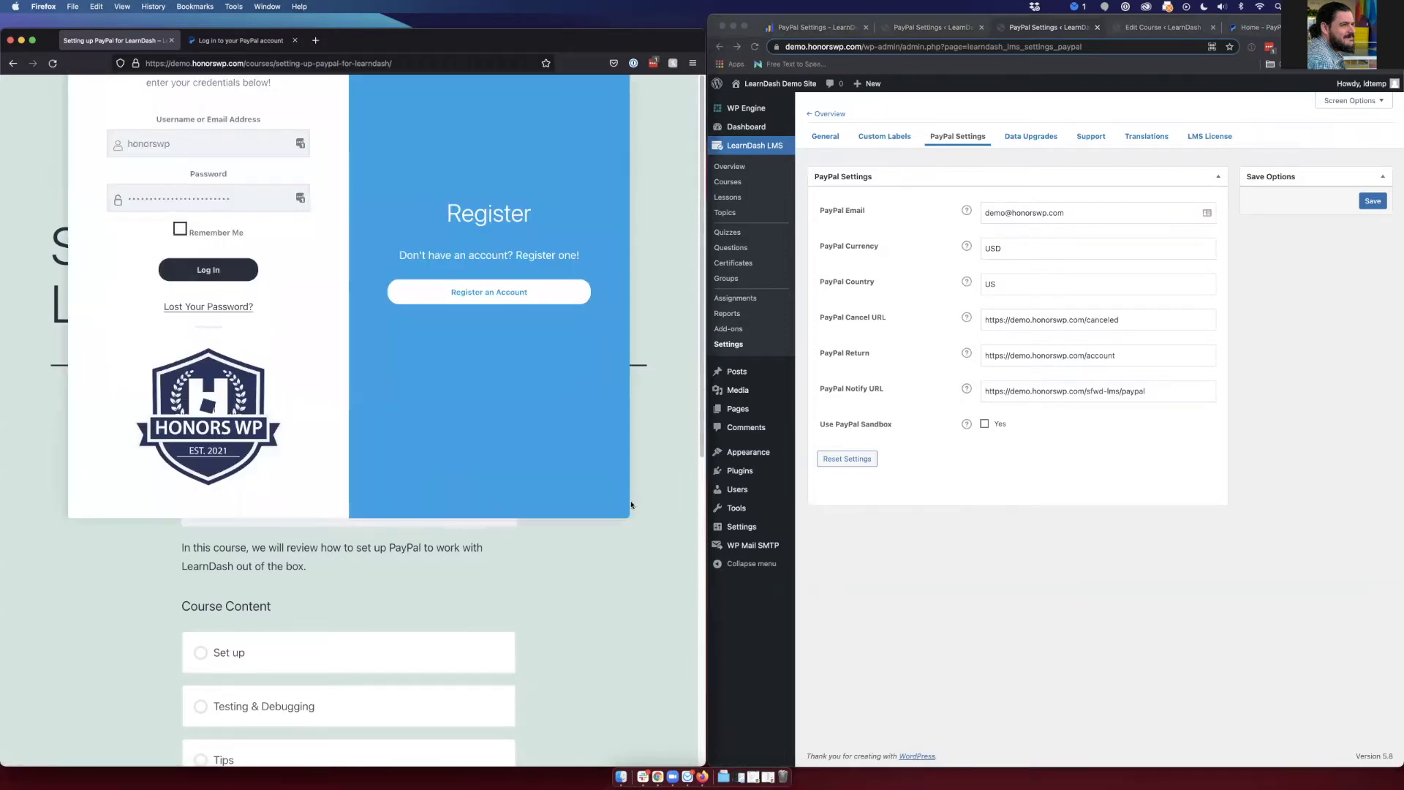
- Close the course page's login popup to reveal the $0.10 price, then focus PayPal Email
left_click(595, 586)
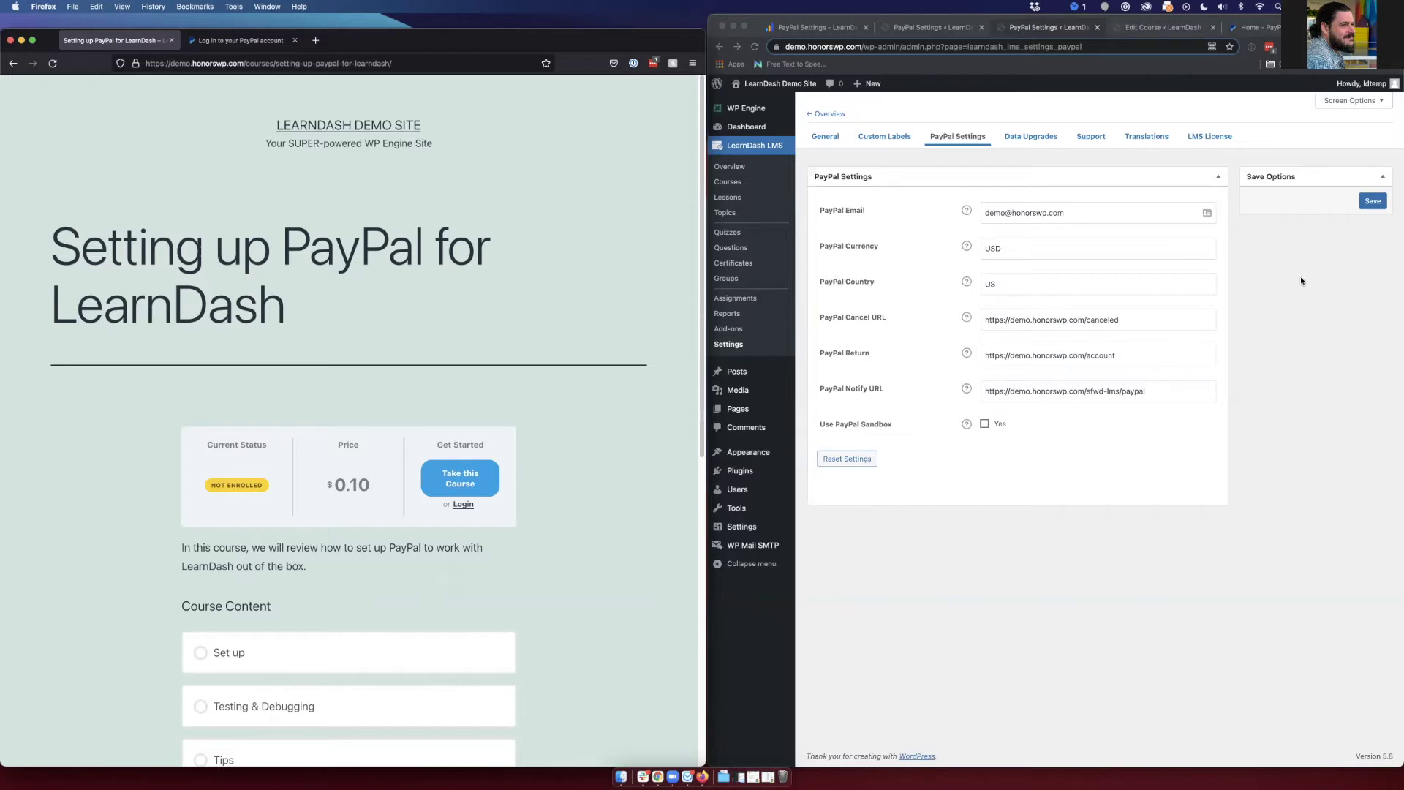
left_click(1001, 213)
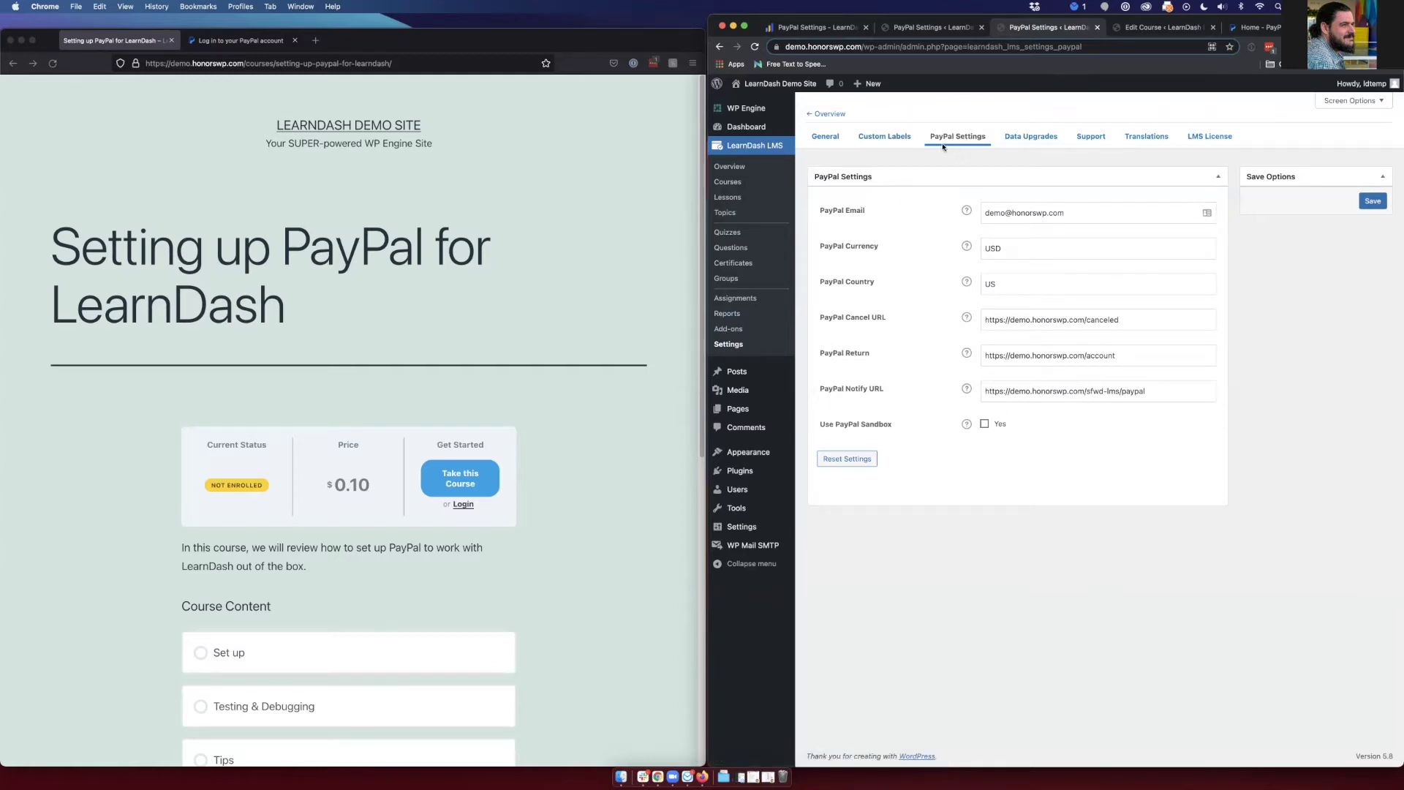
- Show help text for PayPal Email, Currency, Country, Cancel URL, Return and Notify URL
left_click(965, 211)
left_click(966, 250)
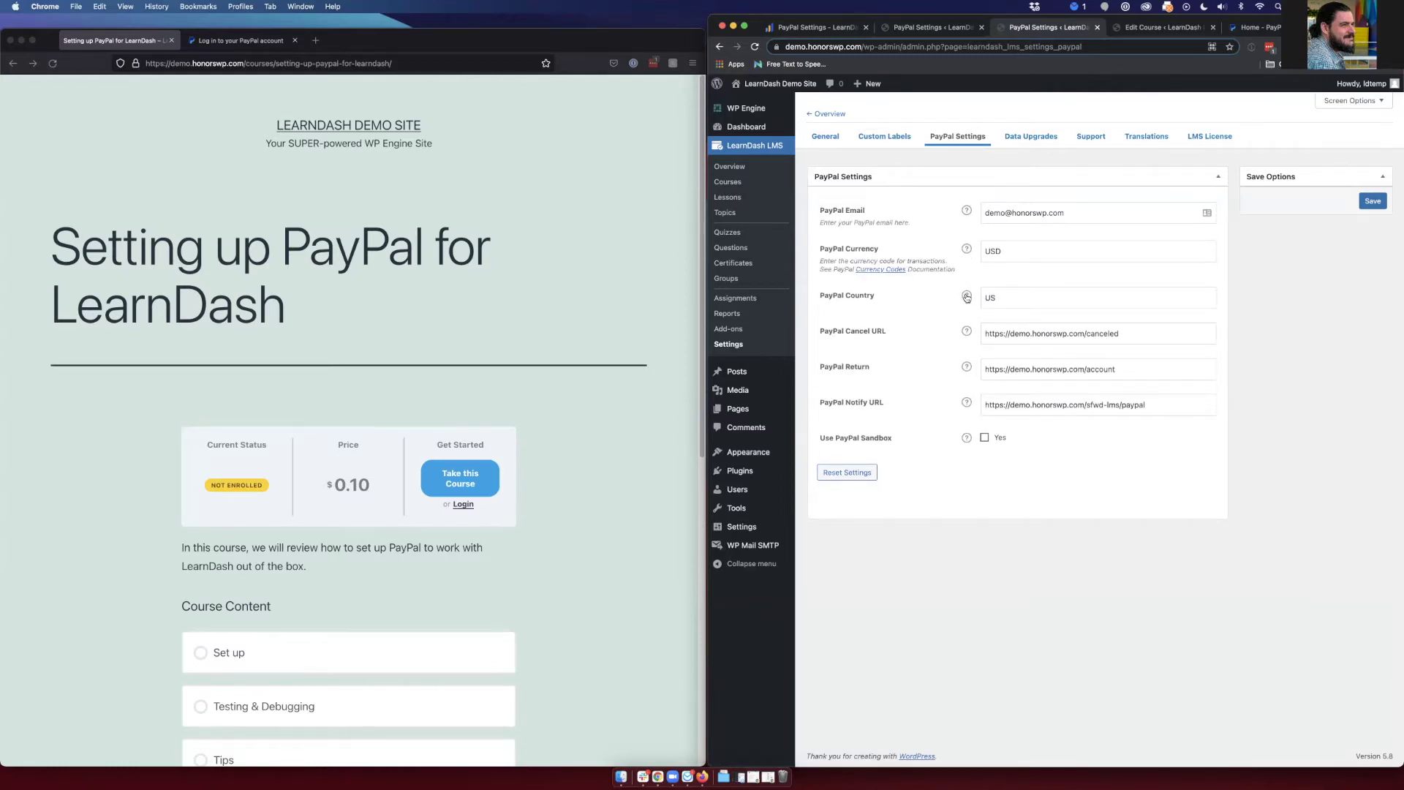
left_click(967, 295)
left_click(966, 341)
left_click(966, 388)
left_click(965, 437)
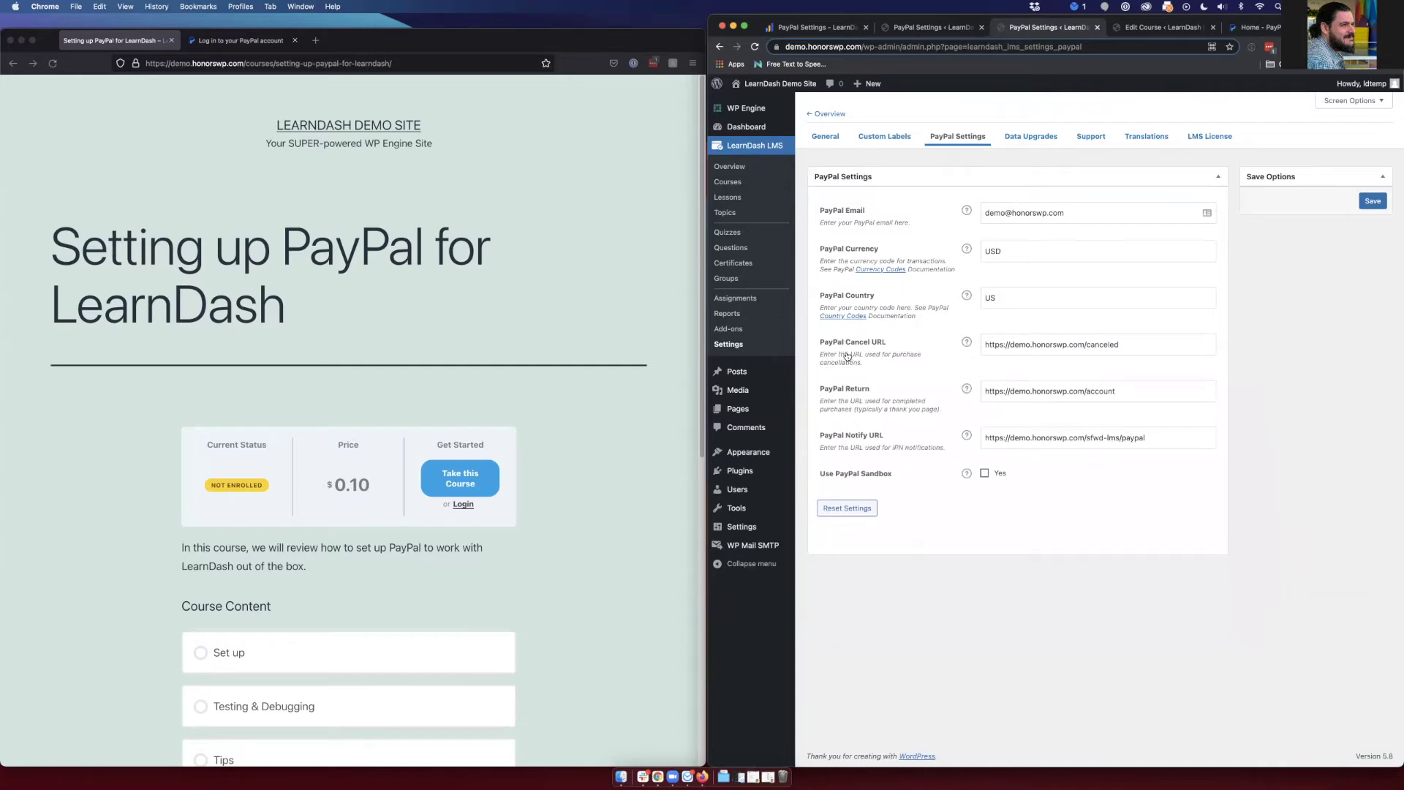
- Switch to the LearnDash PayPal Settings documentation tab
left_click(850, 295)
left_click(856, 225)
left_click(815, 30)
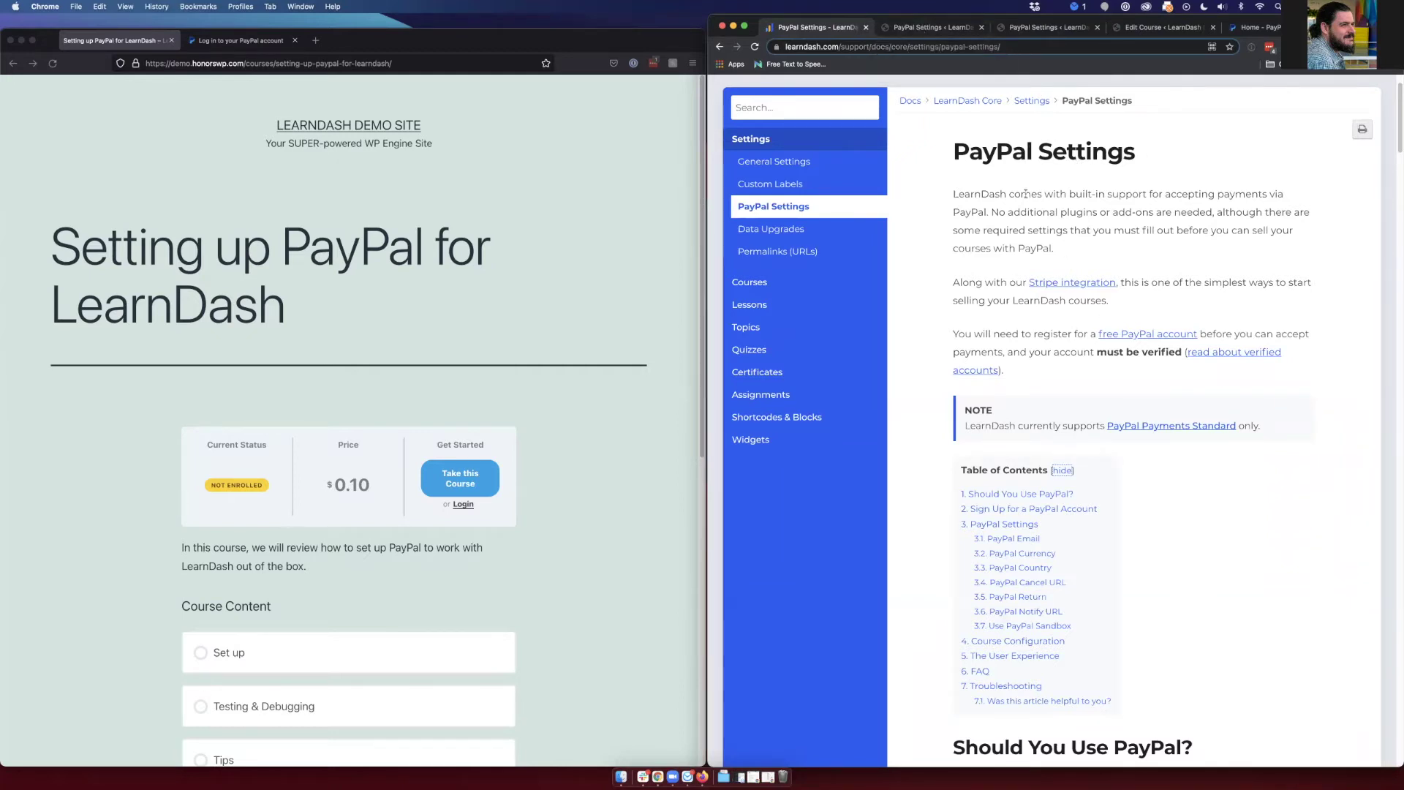
- Return from the docs to the WordPress PayPal Settings page (USD, US, sandbox off)
left_click(940, 28)
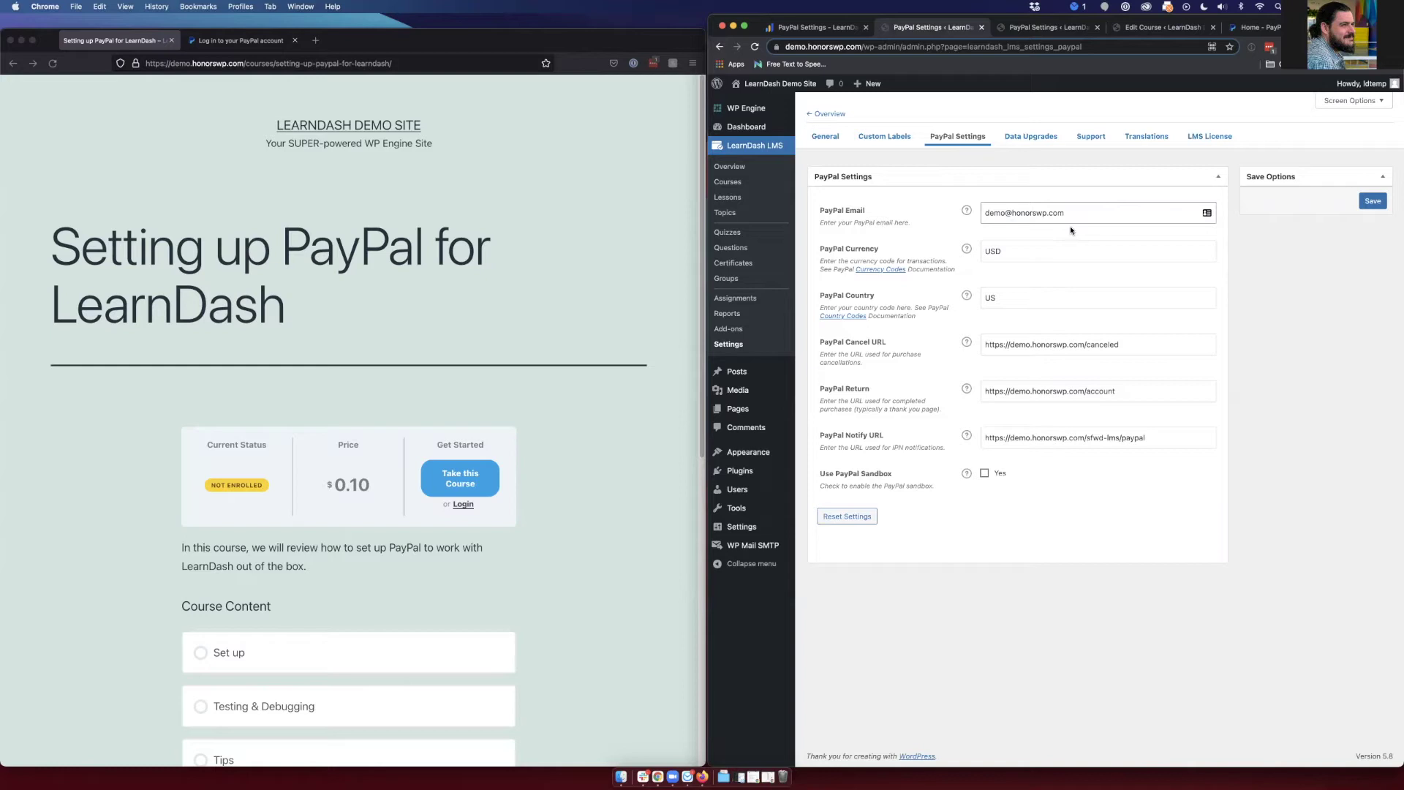
- Open PayPal's currency code and country code reference pages from the settings fields
left_click(983, 298)
left_click(988, 252)
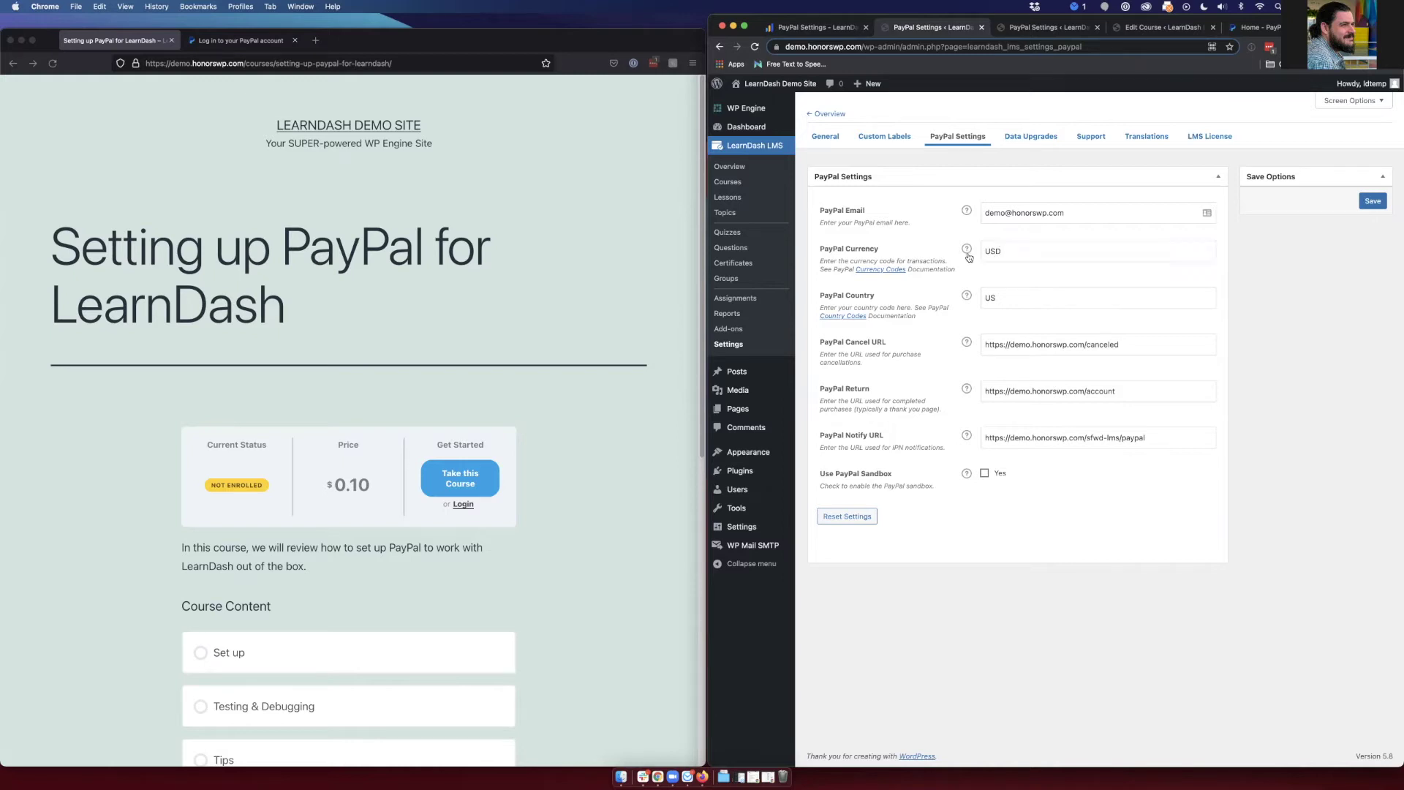
left_click(1001, 298)
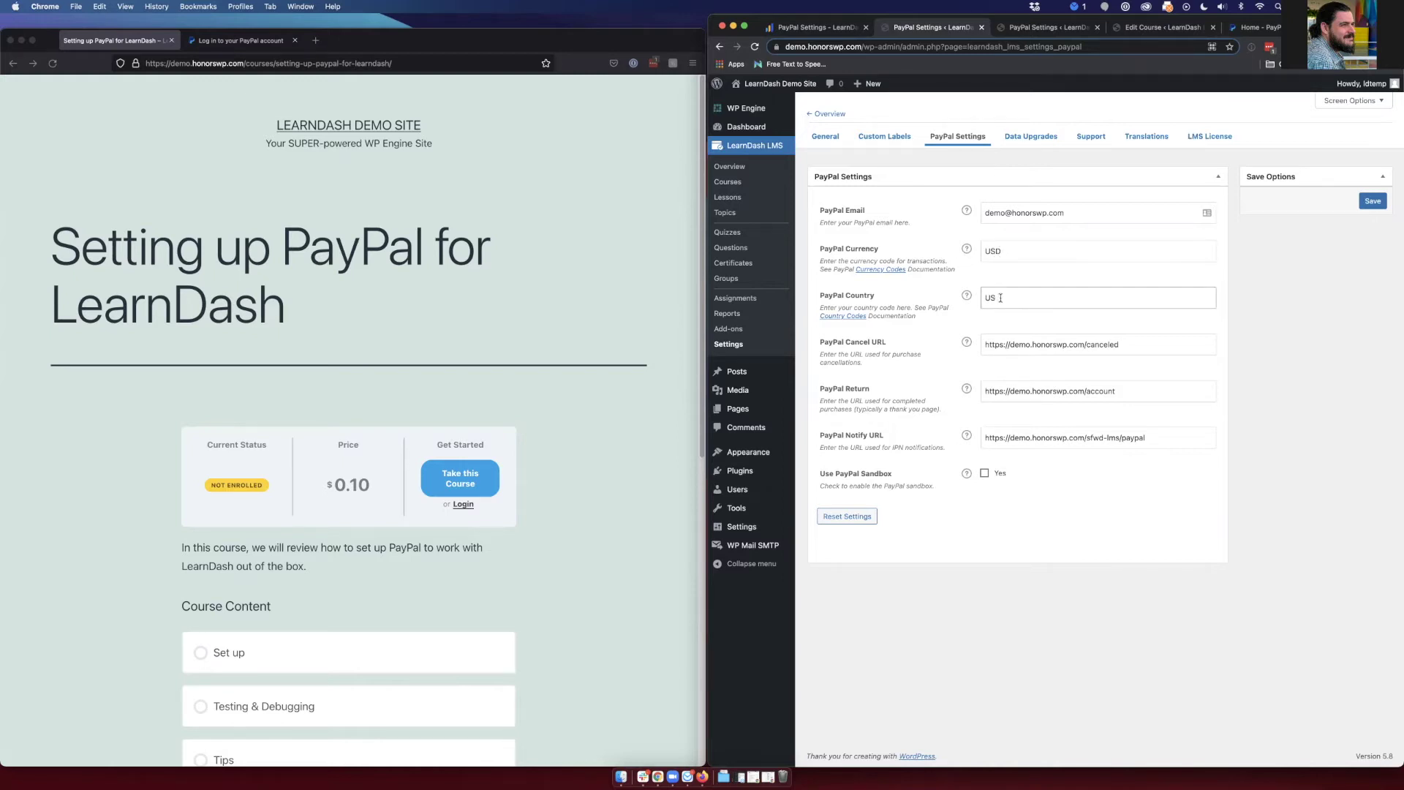
left_click(881, 269)
left_click(856, 317)
- Review the currency and country code pages, then close both tabs
left_click(959, 30)
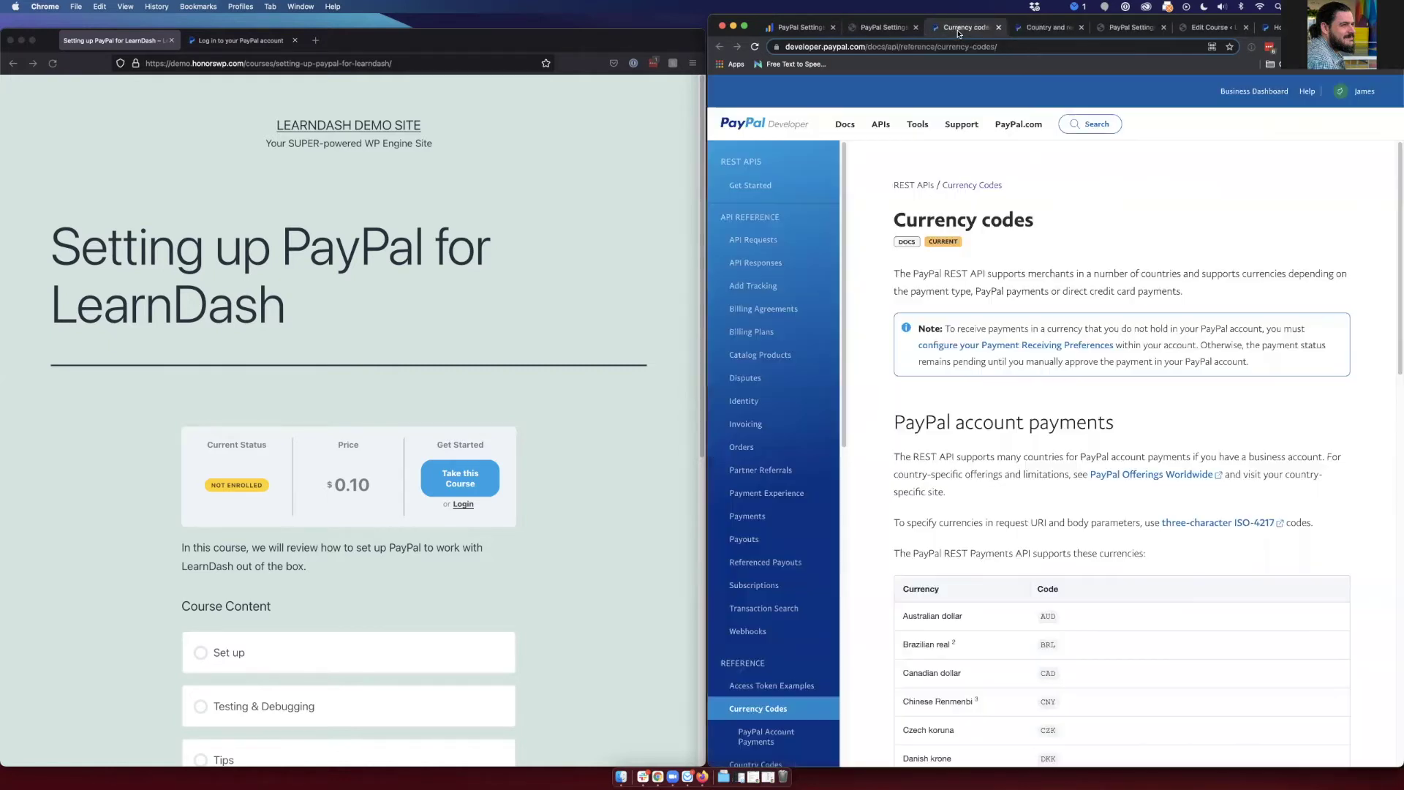
scroll(1051, 288, "down", 10)
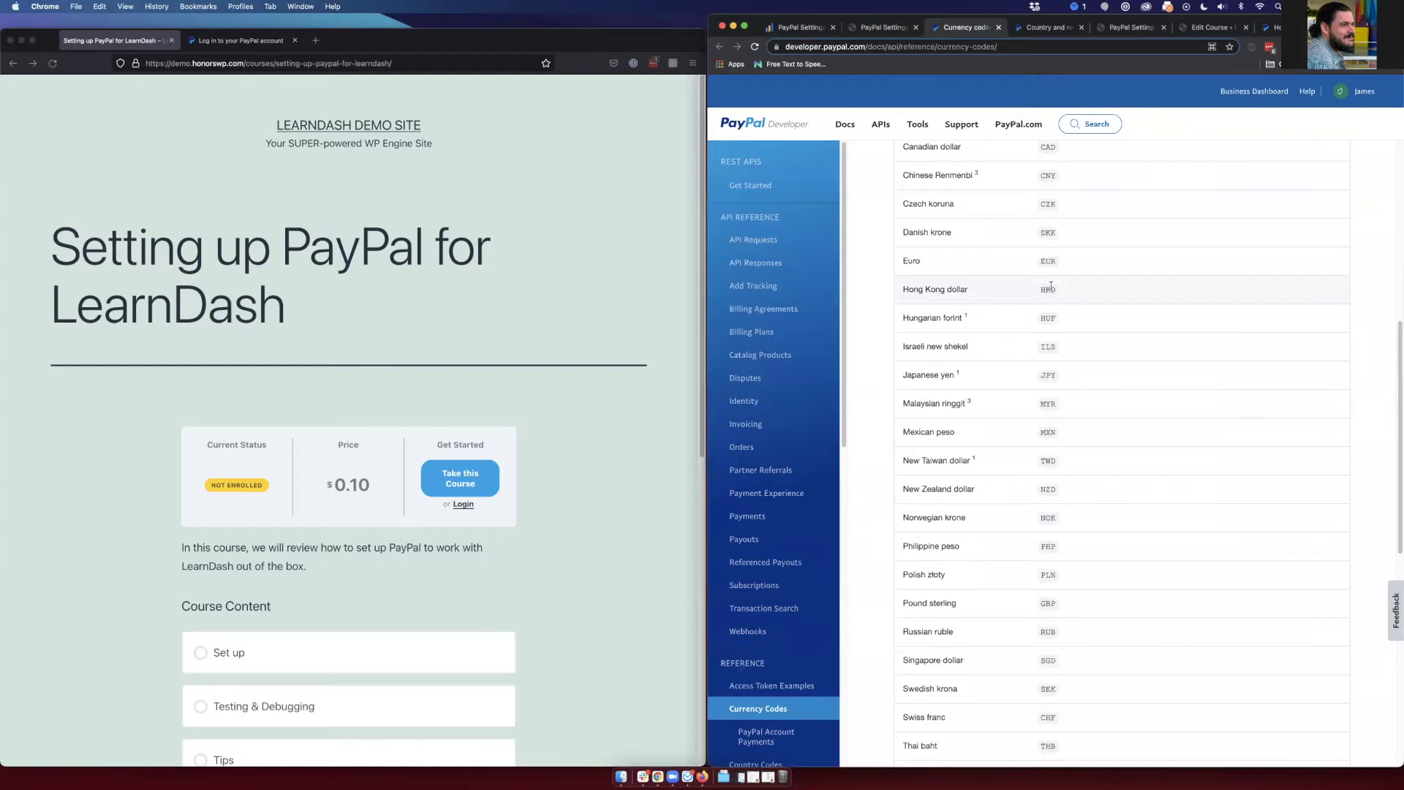
scroll(1051, 288, "up", 10)
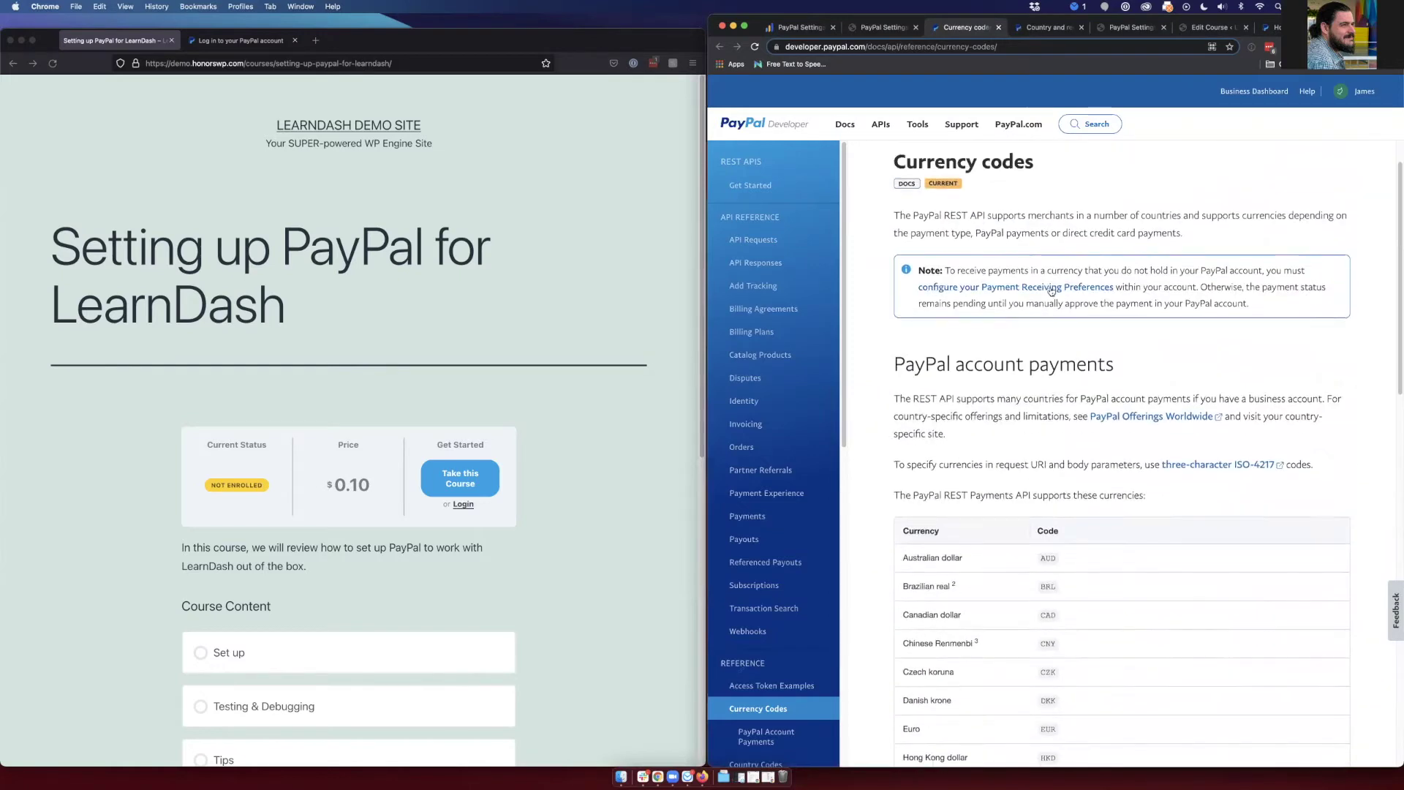
left_click(1043, 32)
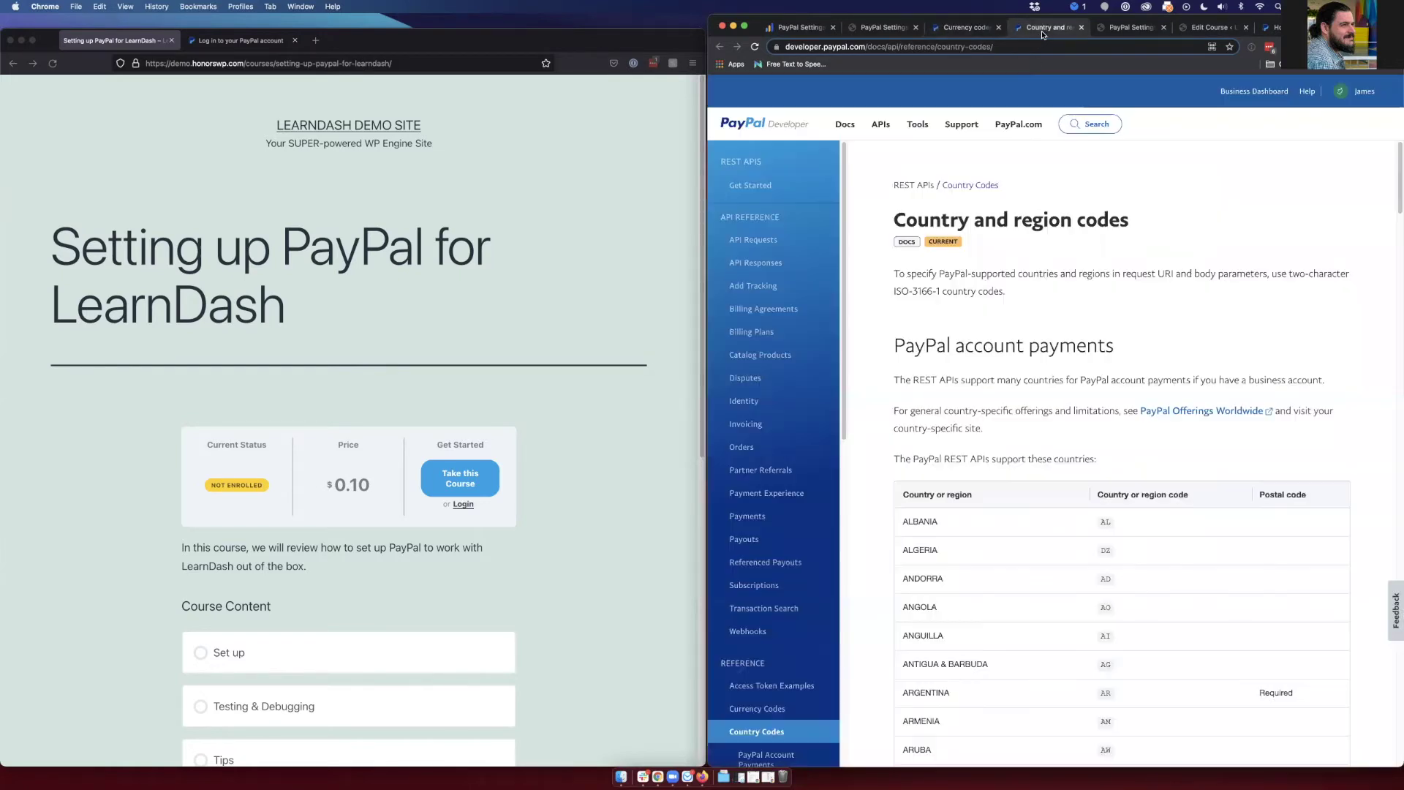
left_click(1000, 28)
left_click(1000, 28)
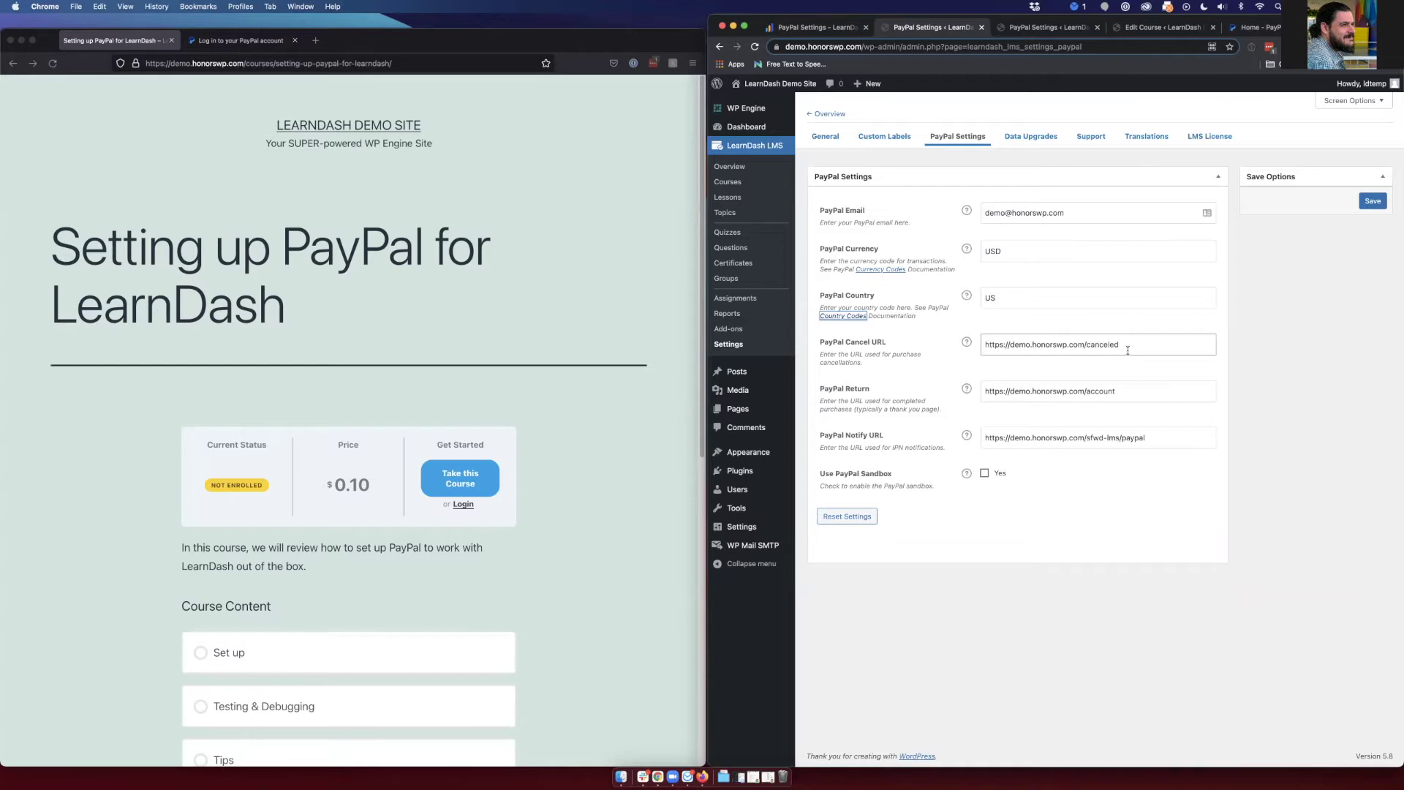
double_click(1085, 344)
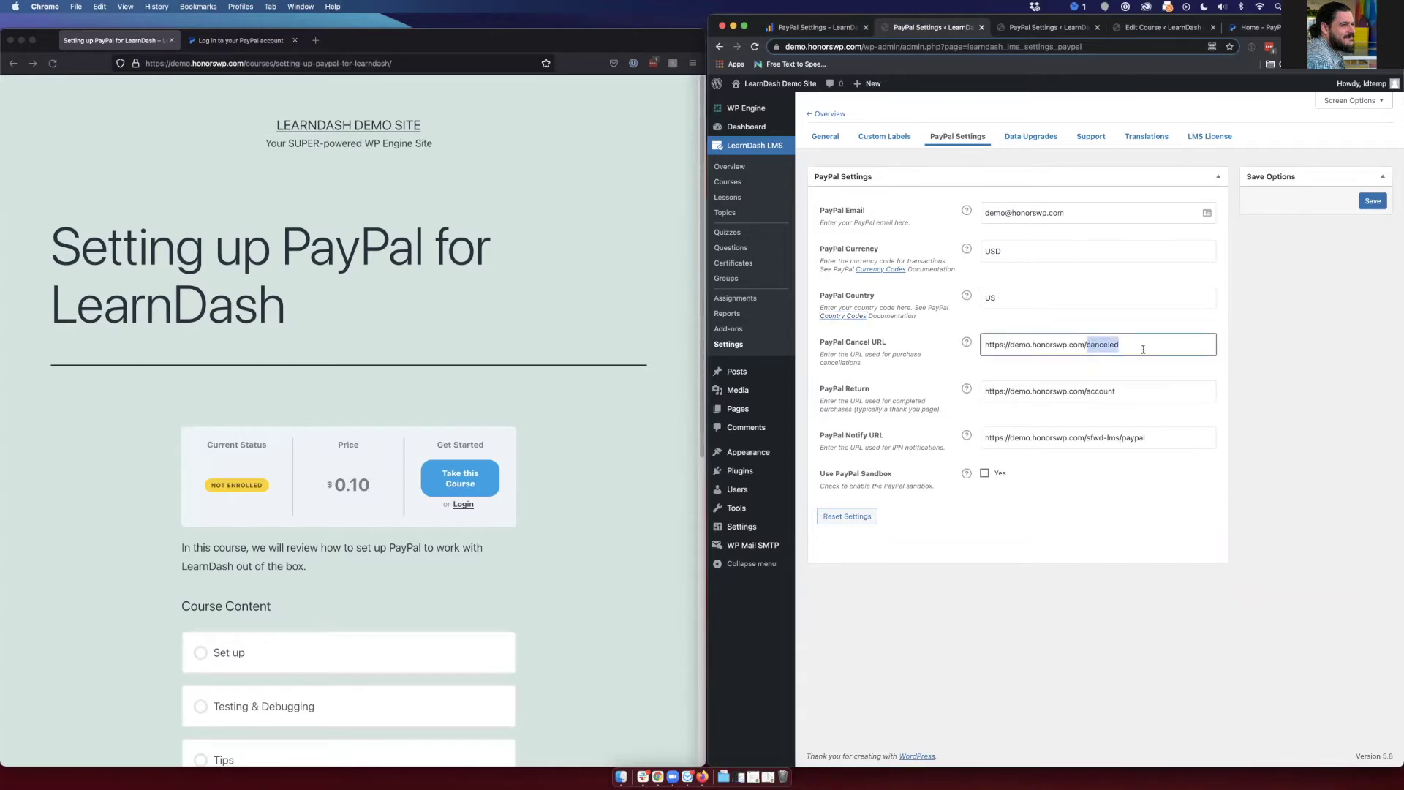
left_click(1118, 358)
left_click(1123, 349)
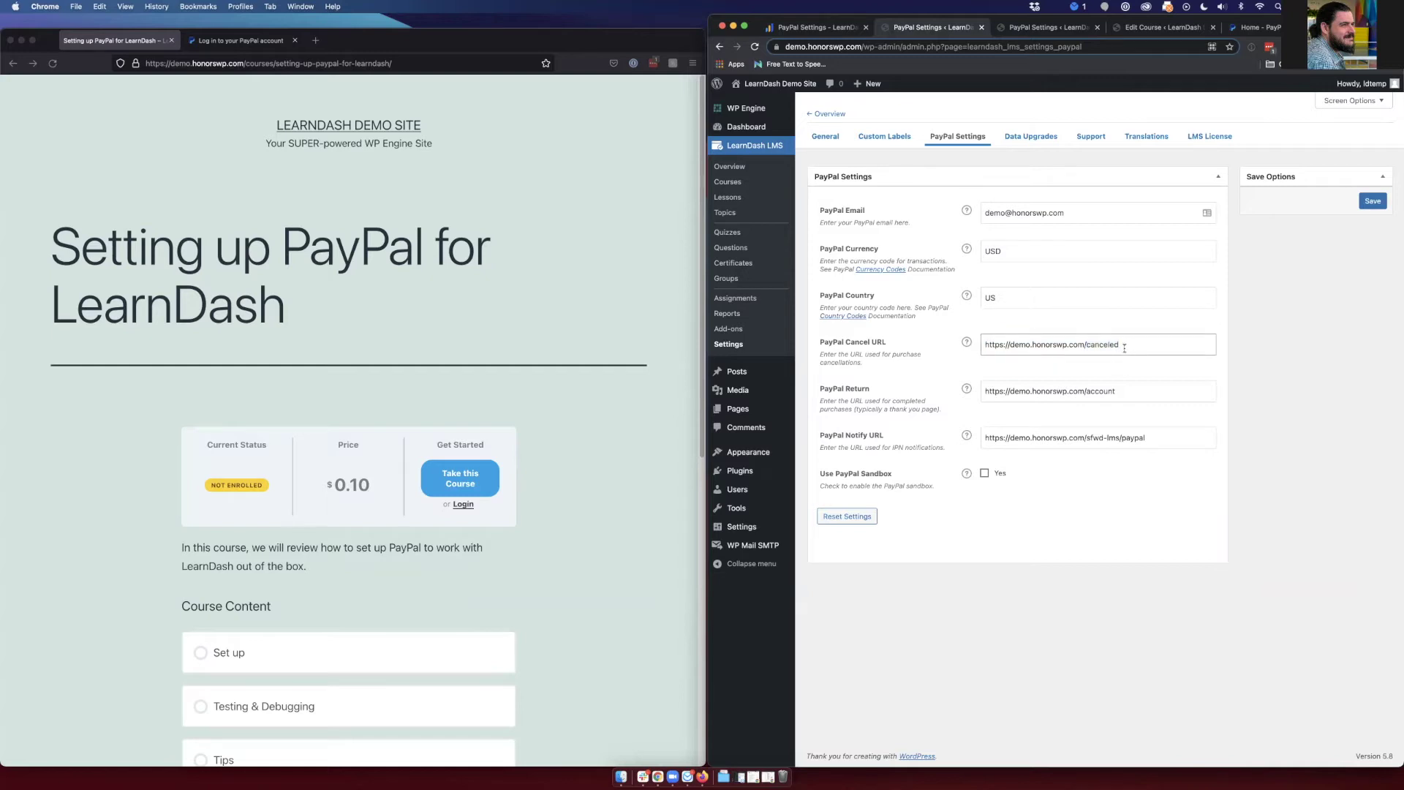
key("Tab")
left_click(886, 397)
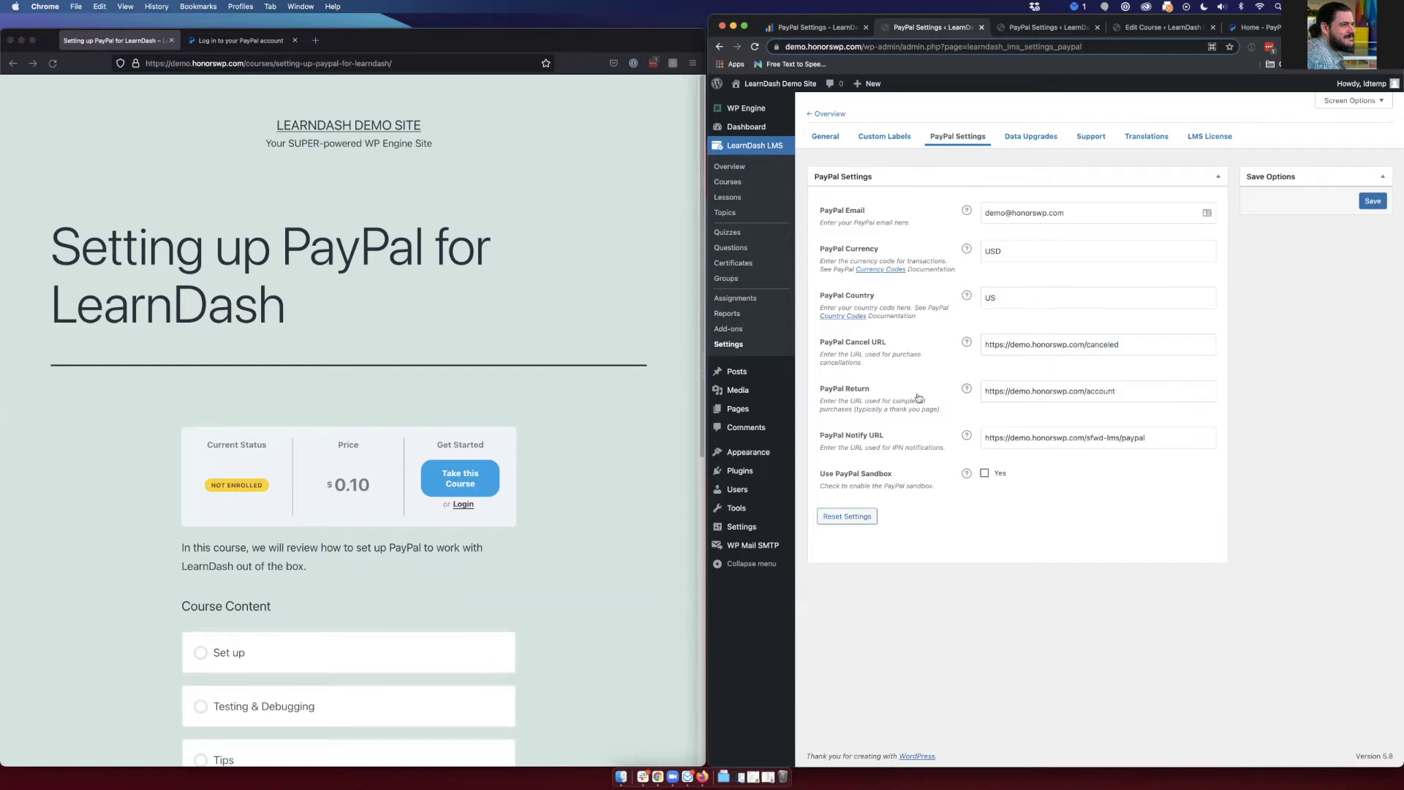
left_click(996, 399)
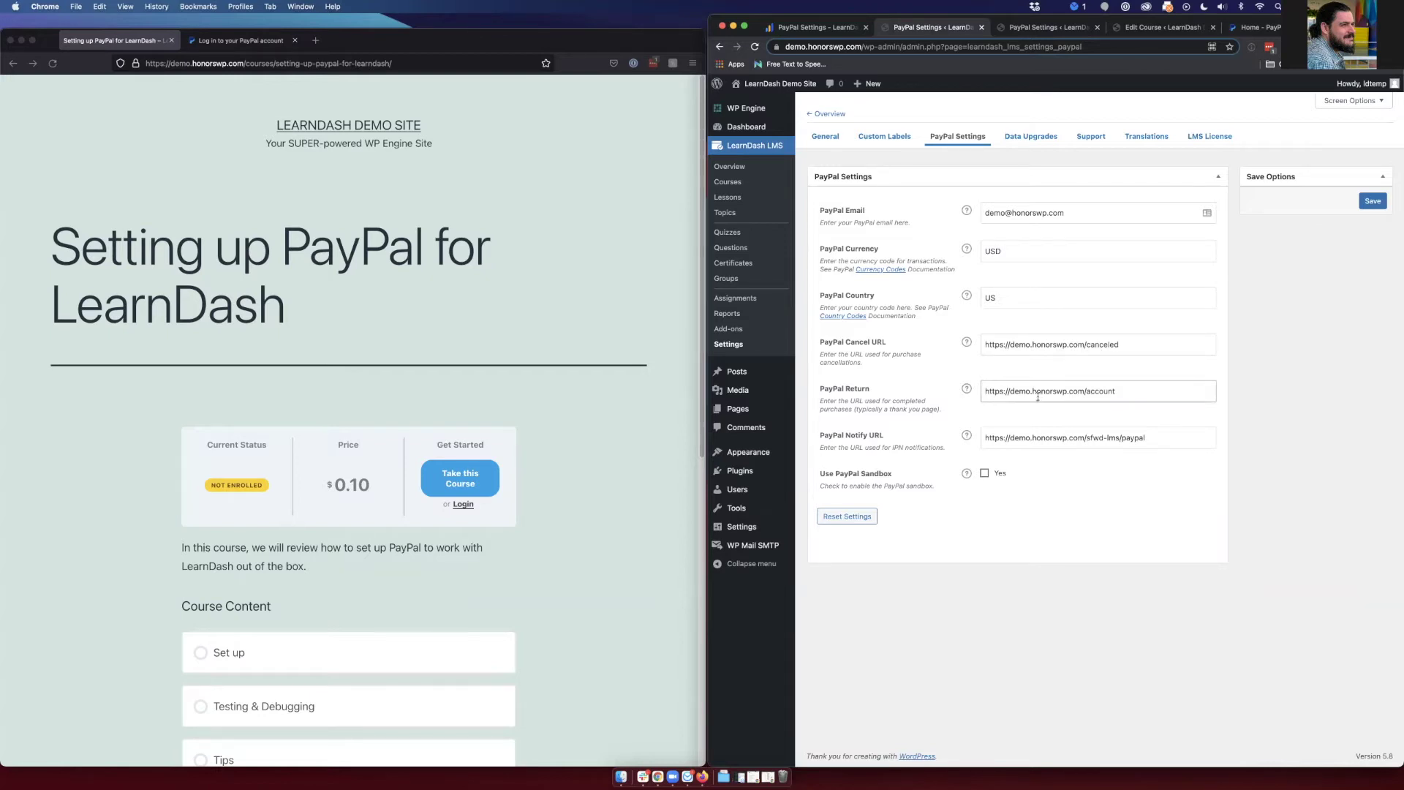
left_click(848, 438)
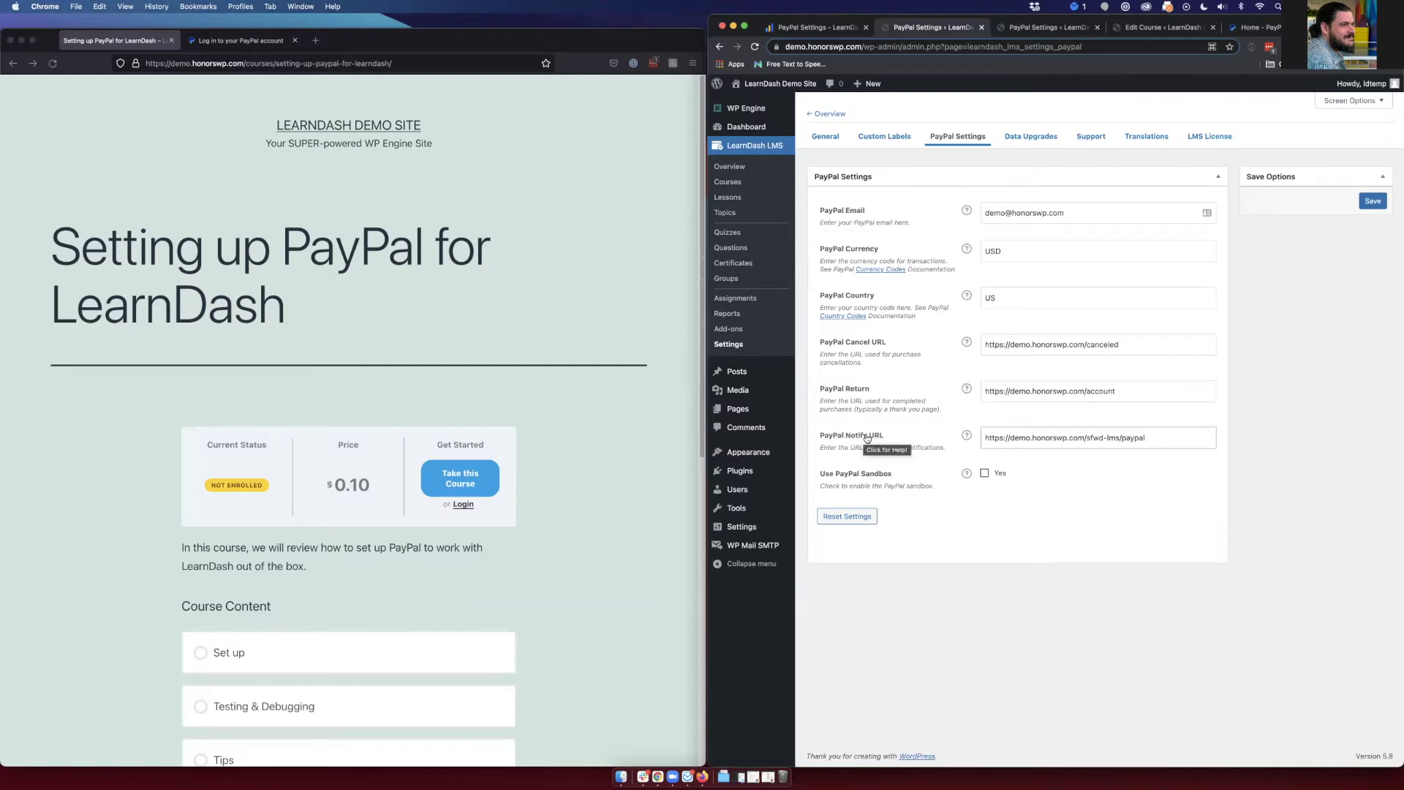
left_click(1083, 485)
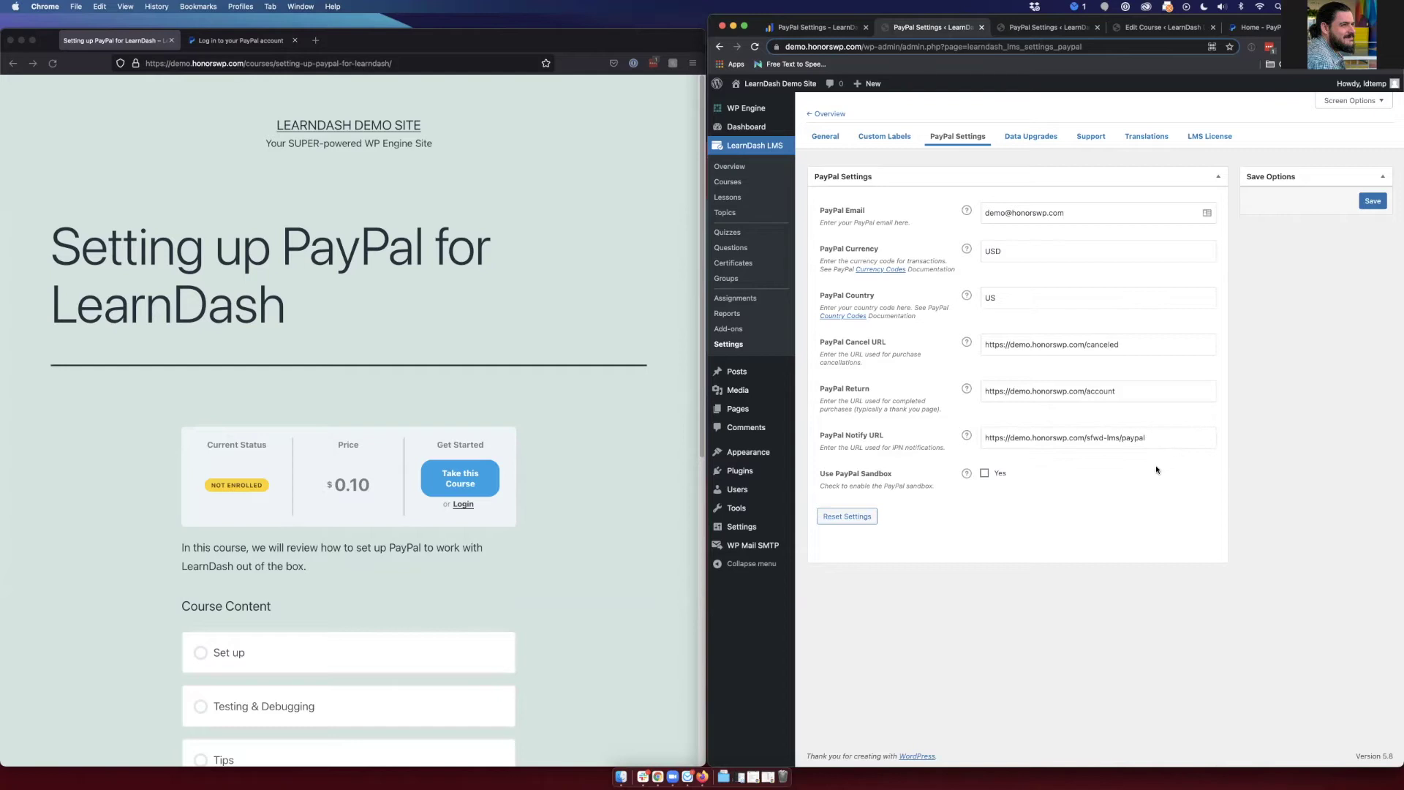
left_click_drag(1154, 441, 1082, 437)
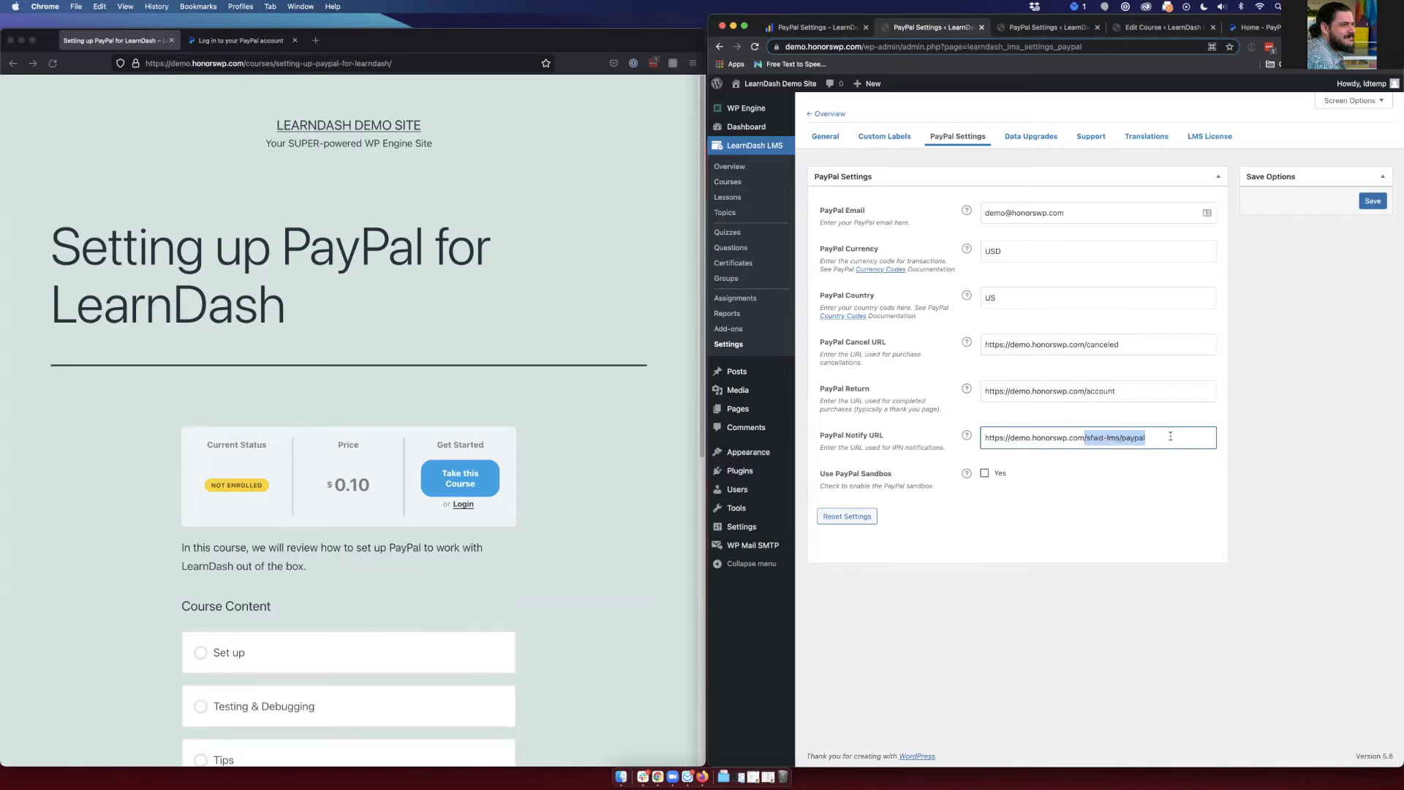
left_click(1115, 485)
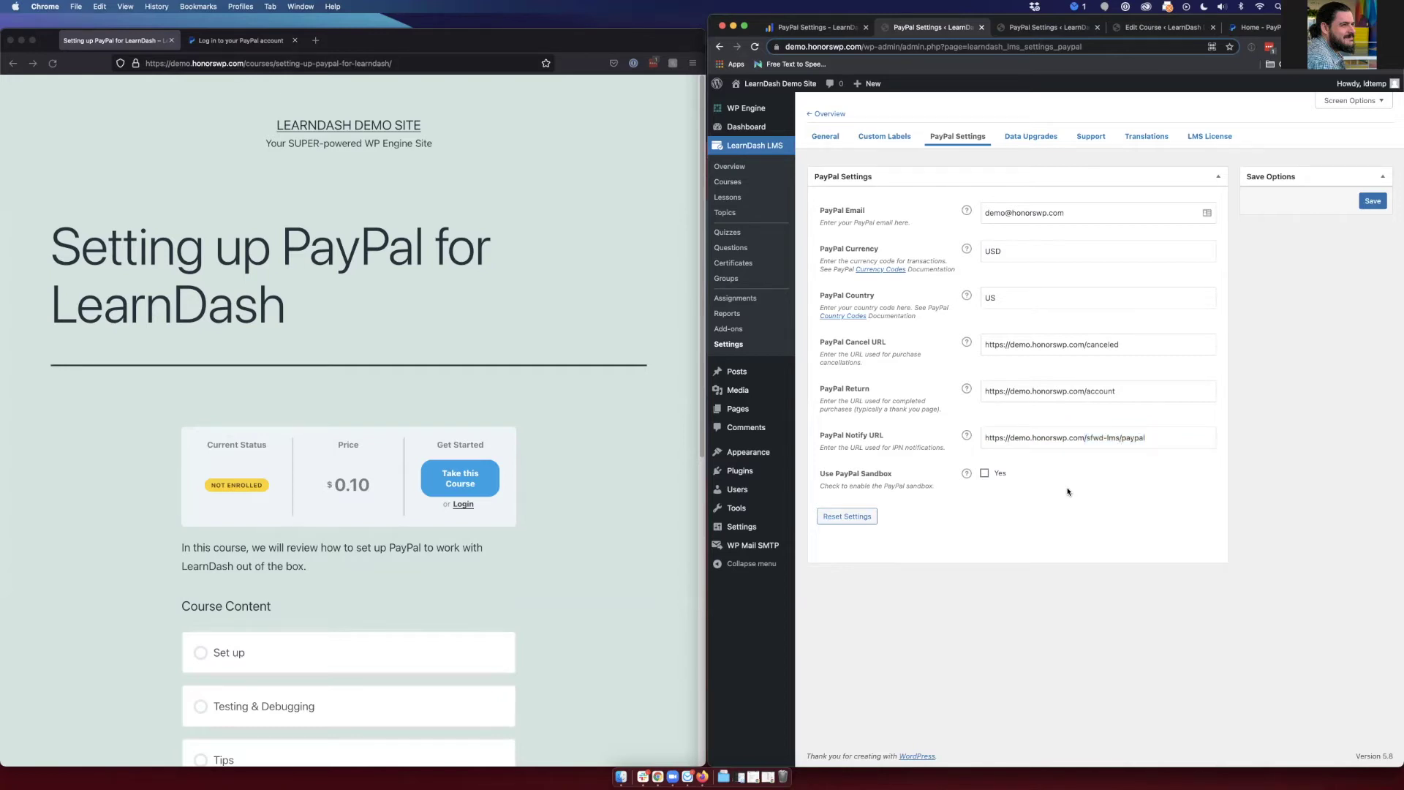
left_click(986, 473)
key("ctrl+Tab")
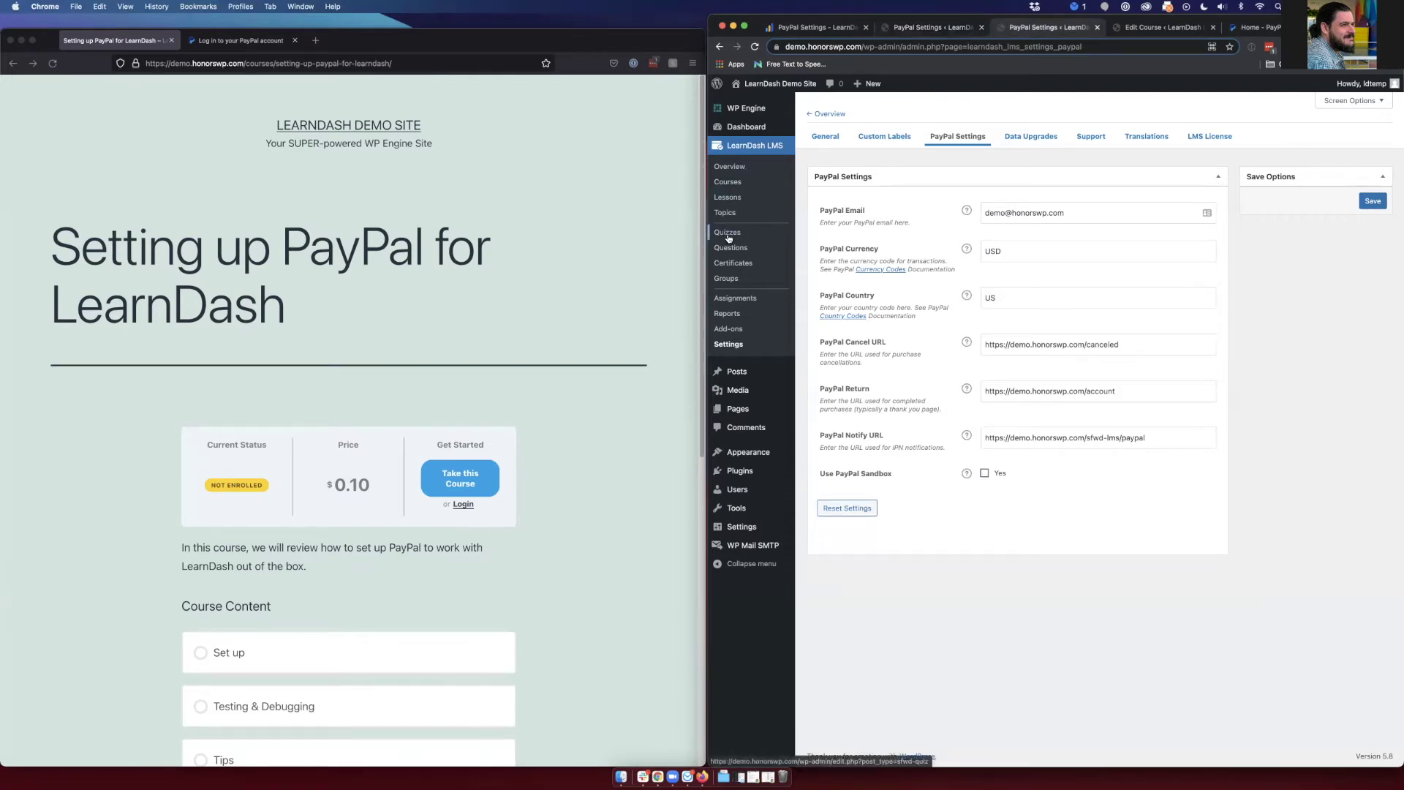
left_click(728, 182)
left_click(899, 249)
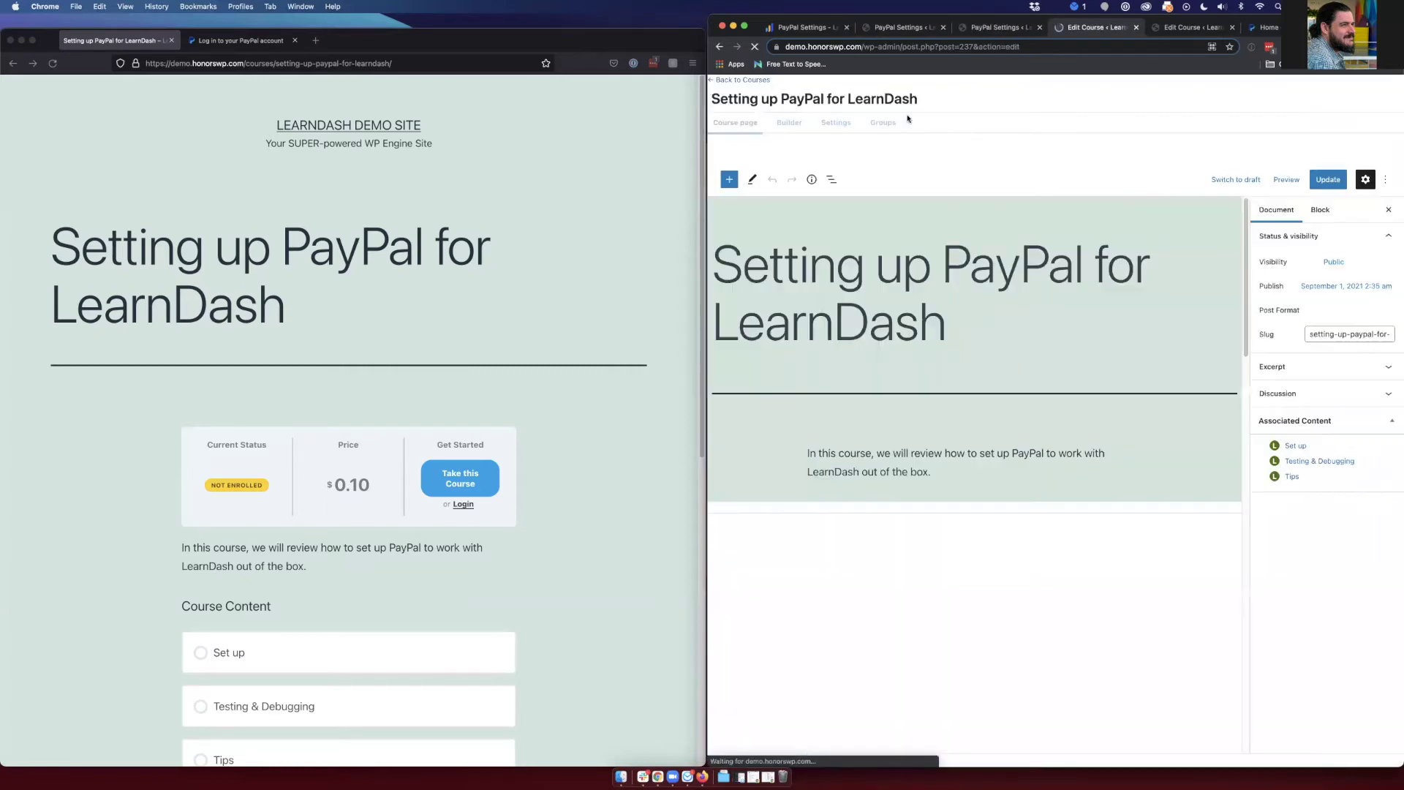
left_click(843, 130)
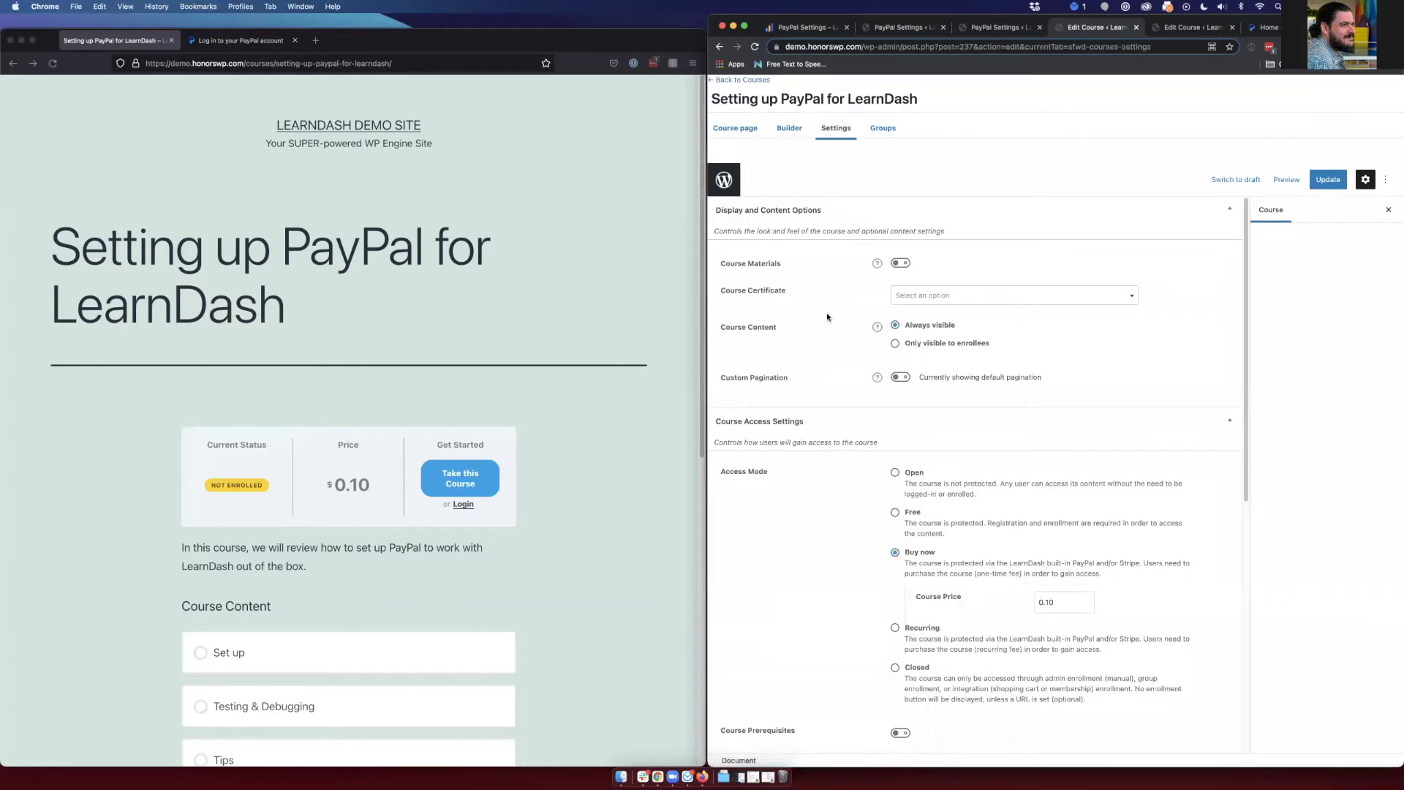
scroll(832, 315, "down", 5)
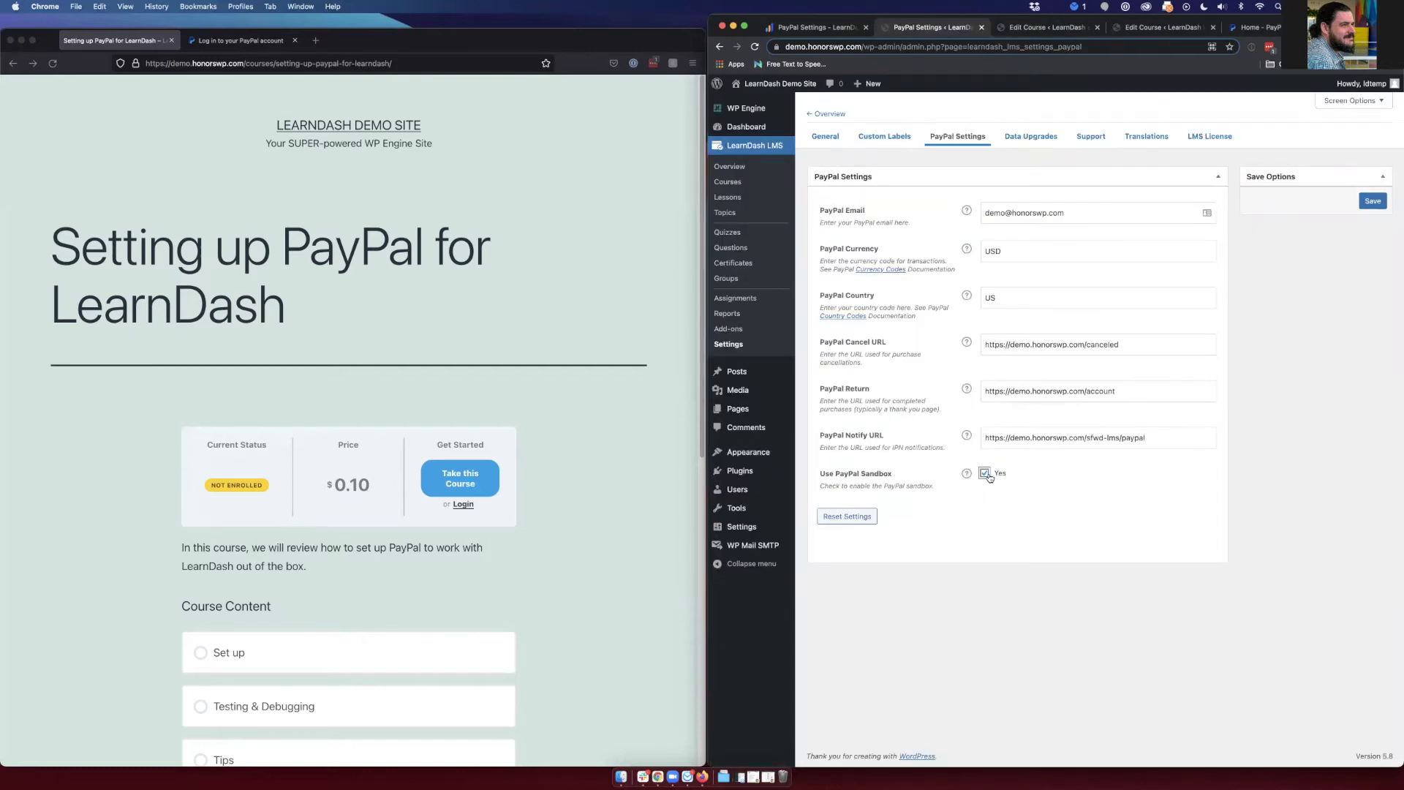
- Clear focus from the Use PayPal Sandbox option on the settings page
left_click(887, 544)
- Switch to the LearnDash PayPal docs and scroll through each setting to Troubleshooting
key("ctrl+shift+Tab")
scroll(968, 332, "down", 5)
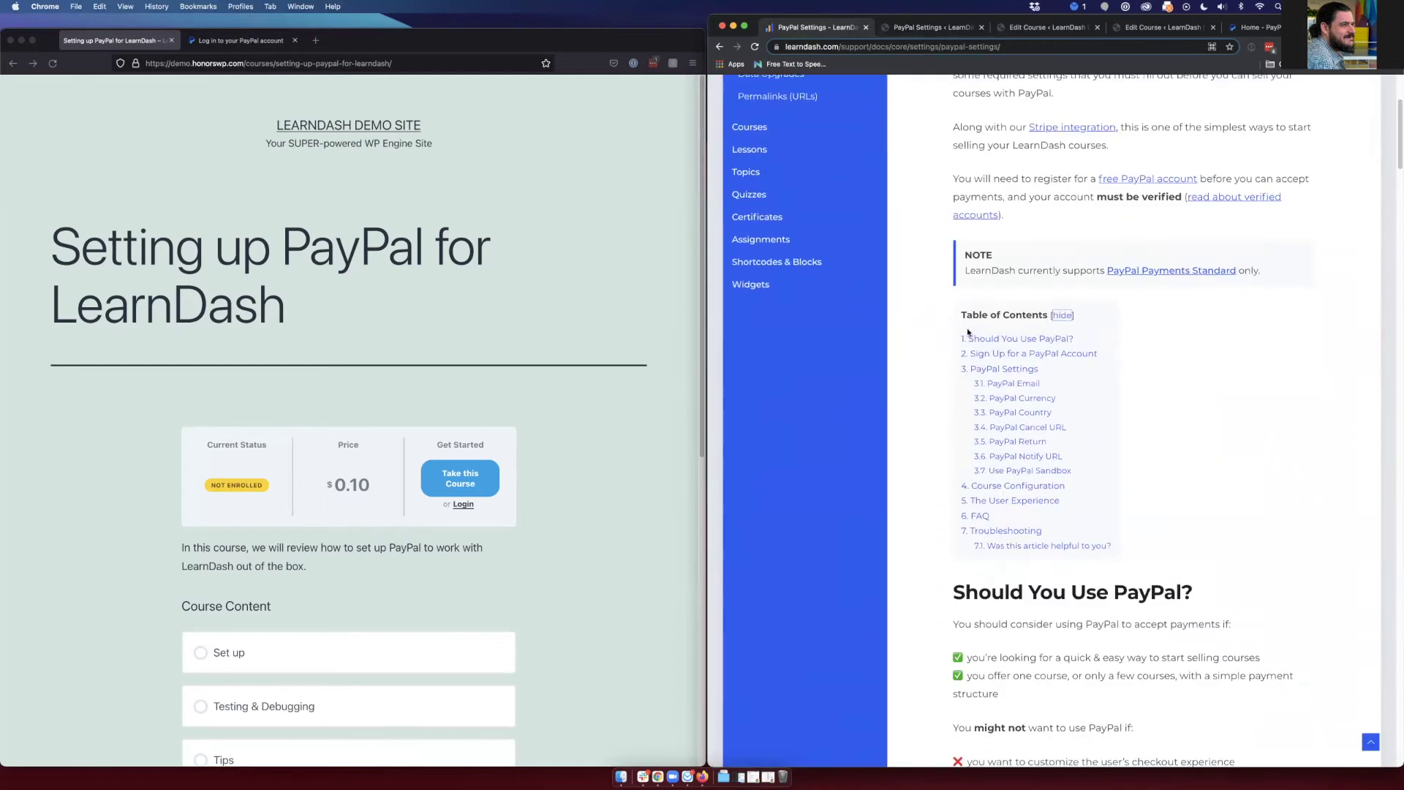
scroll(967, 331, "down", 3)
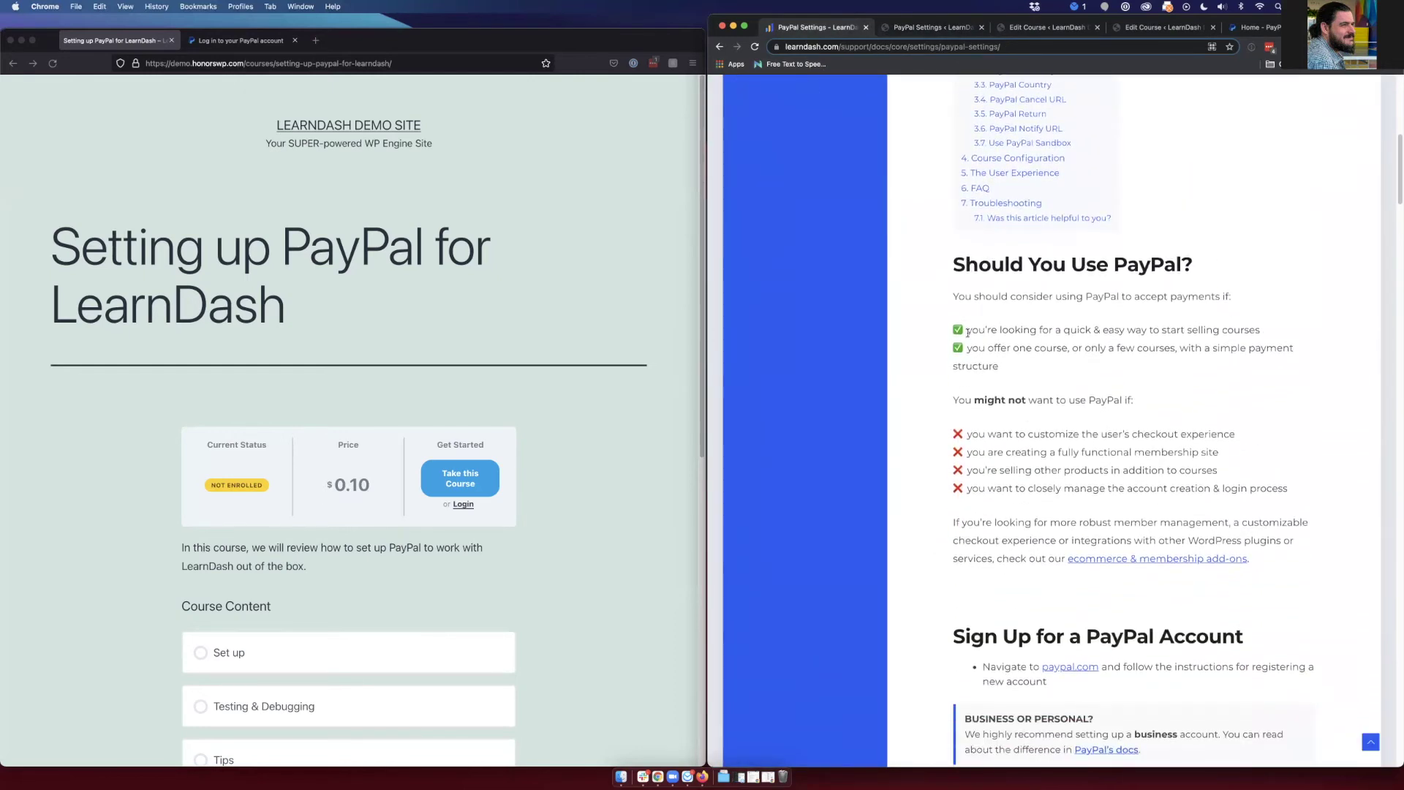
scroll(967, 331, "down", 2)
scroll(968, 333, "down", 10)
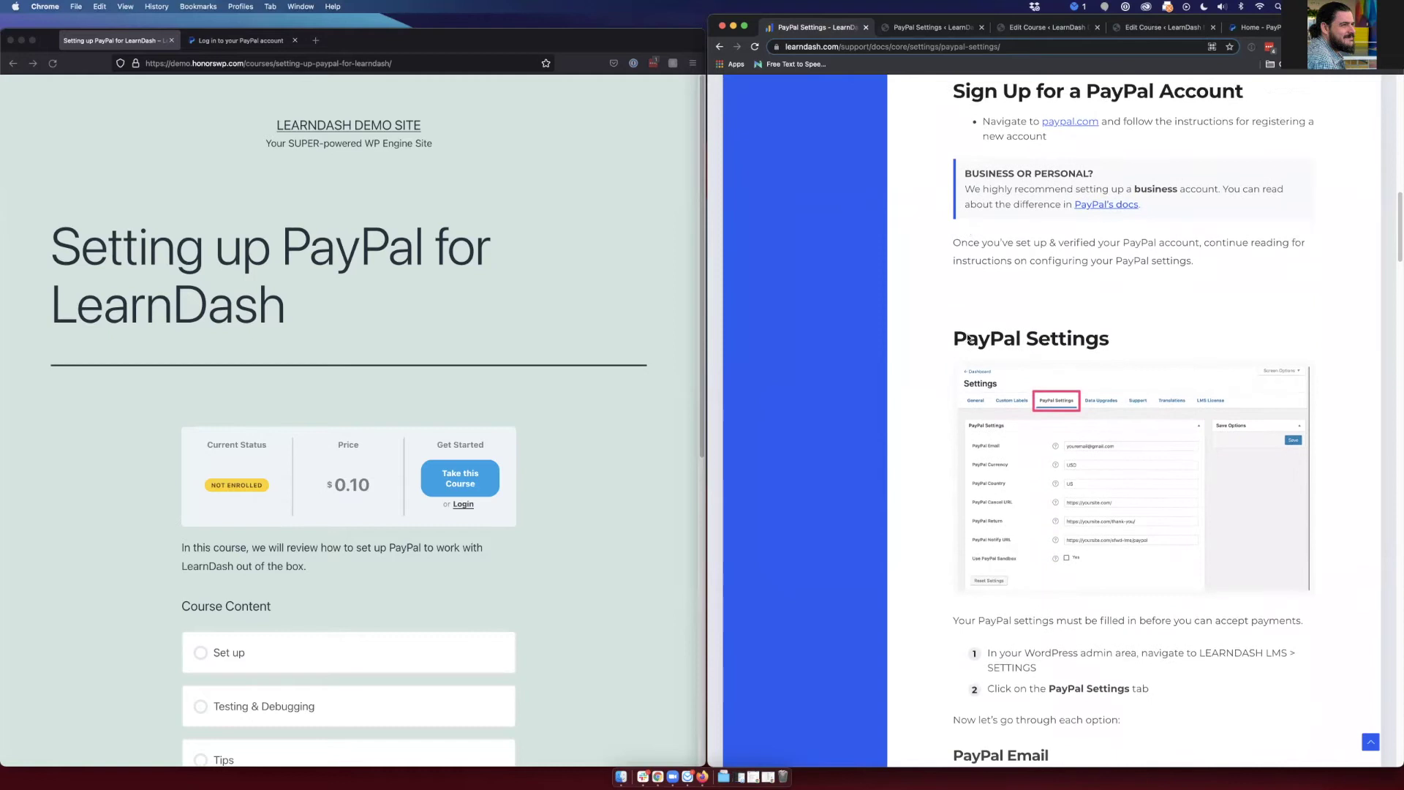
scroll(968, 339, "down", 10)
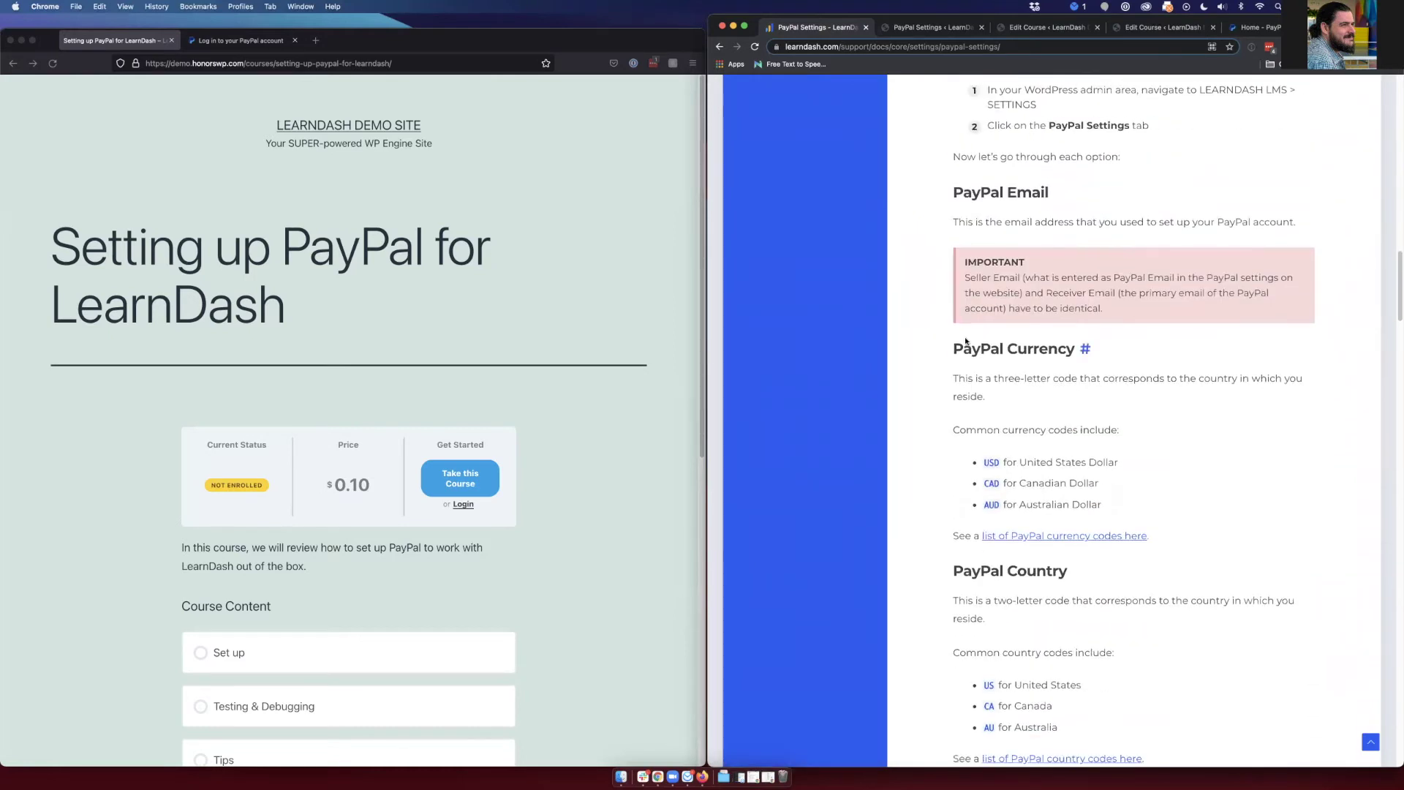
scroll(966, 341, "down", 2)
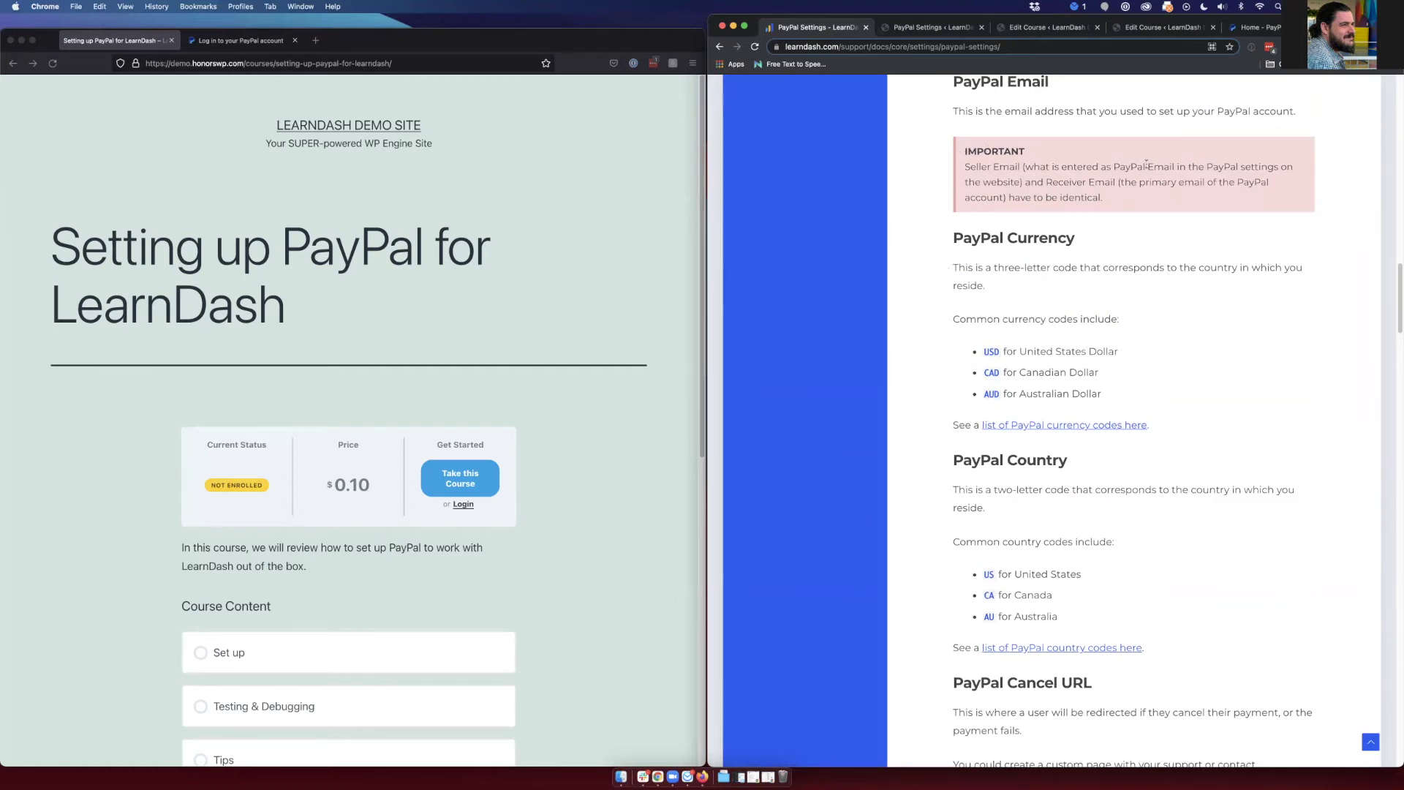
scroll(1024, 350, "down", 12)
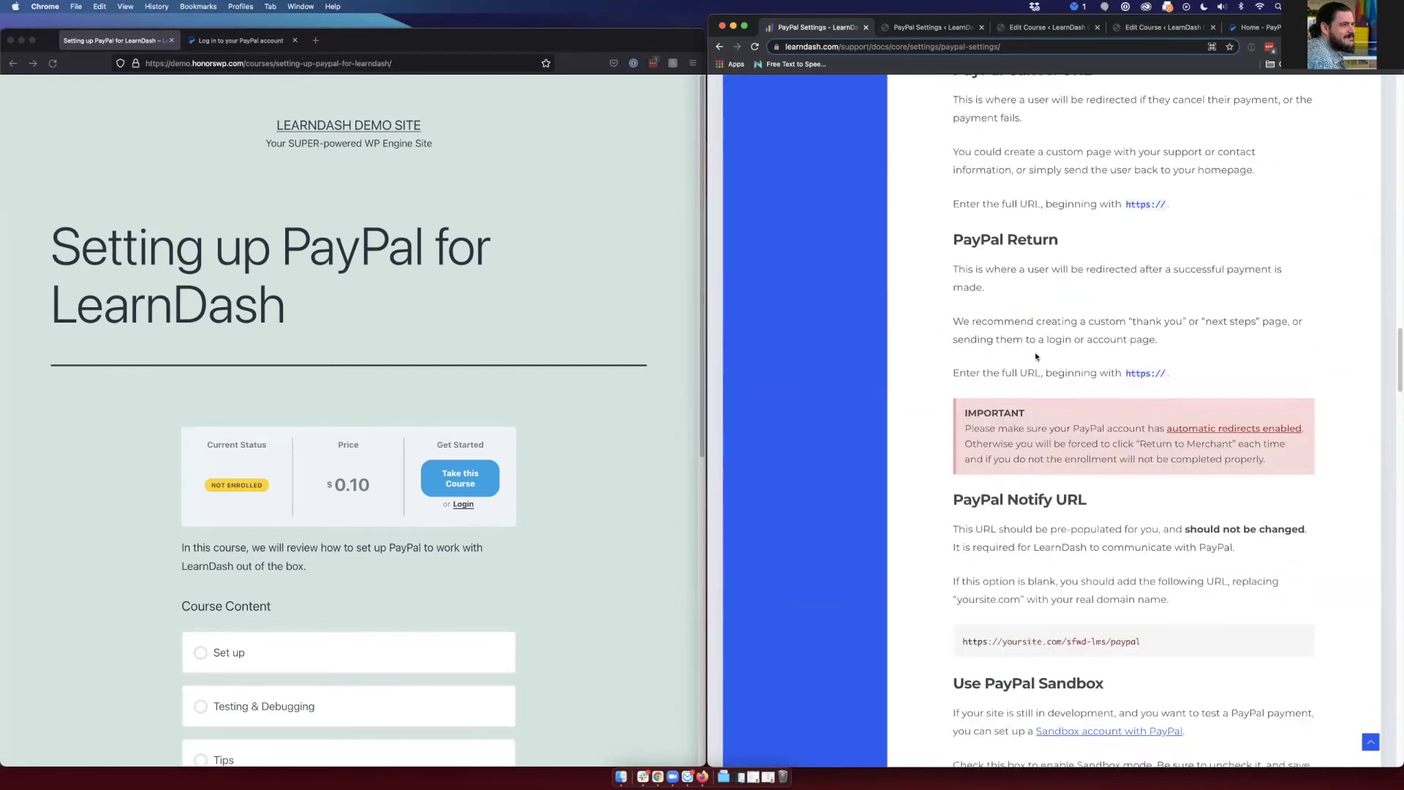
scroll(1033, 356, "down", 1)
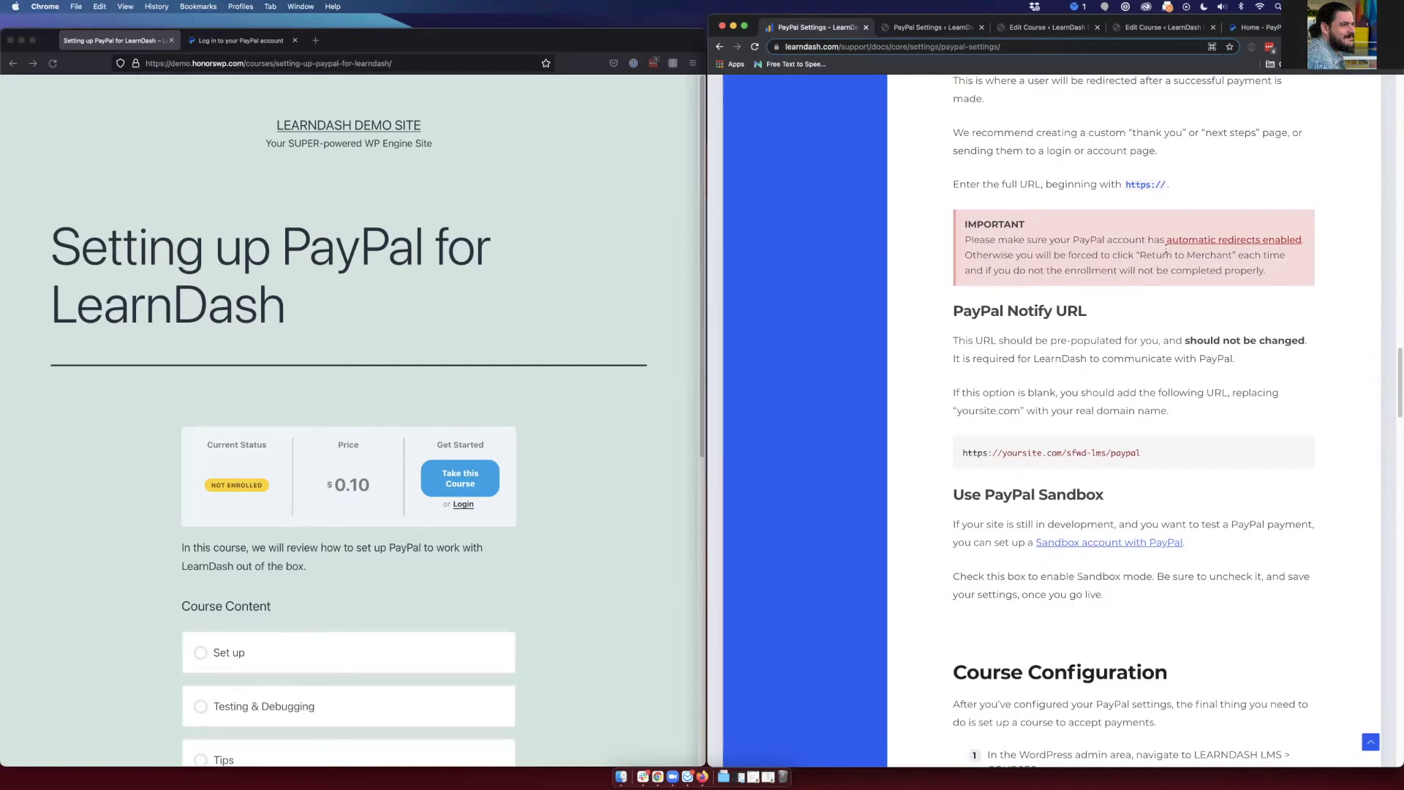
scroll(1166, 251, "down", 15)
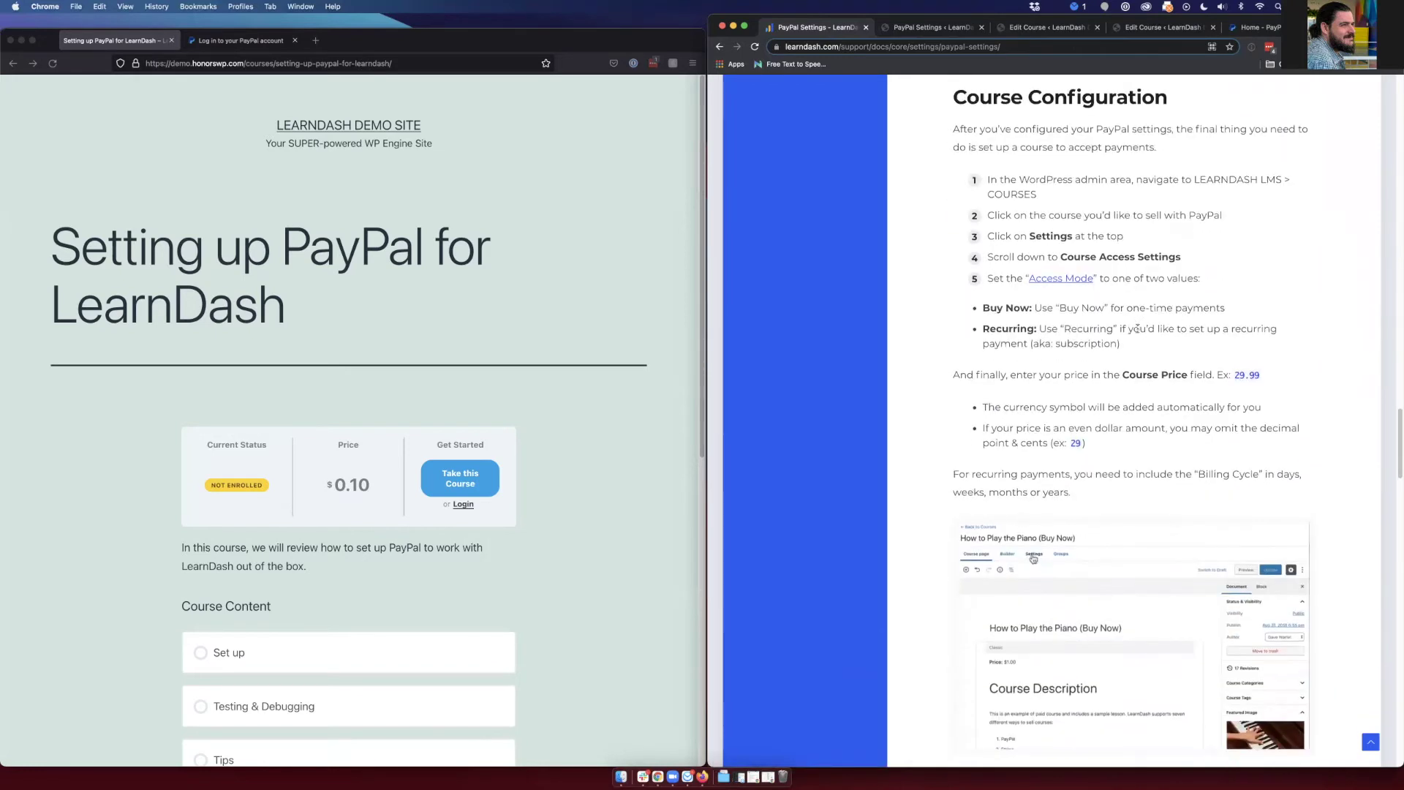
scroll(1130, 335, "down", 15)
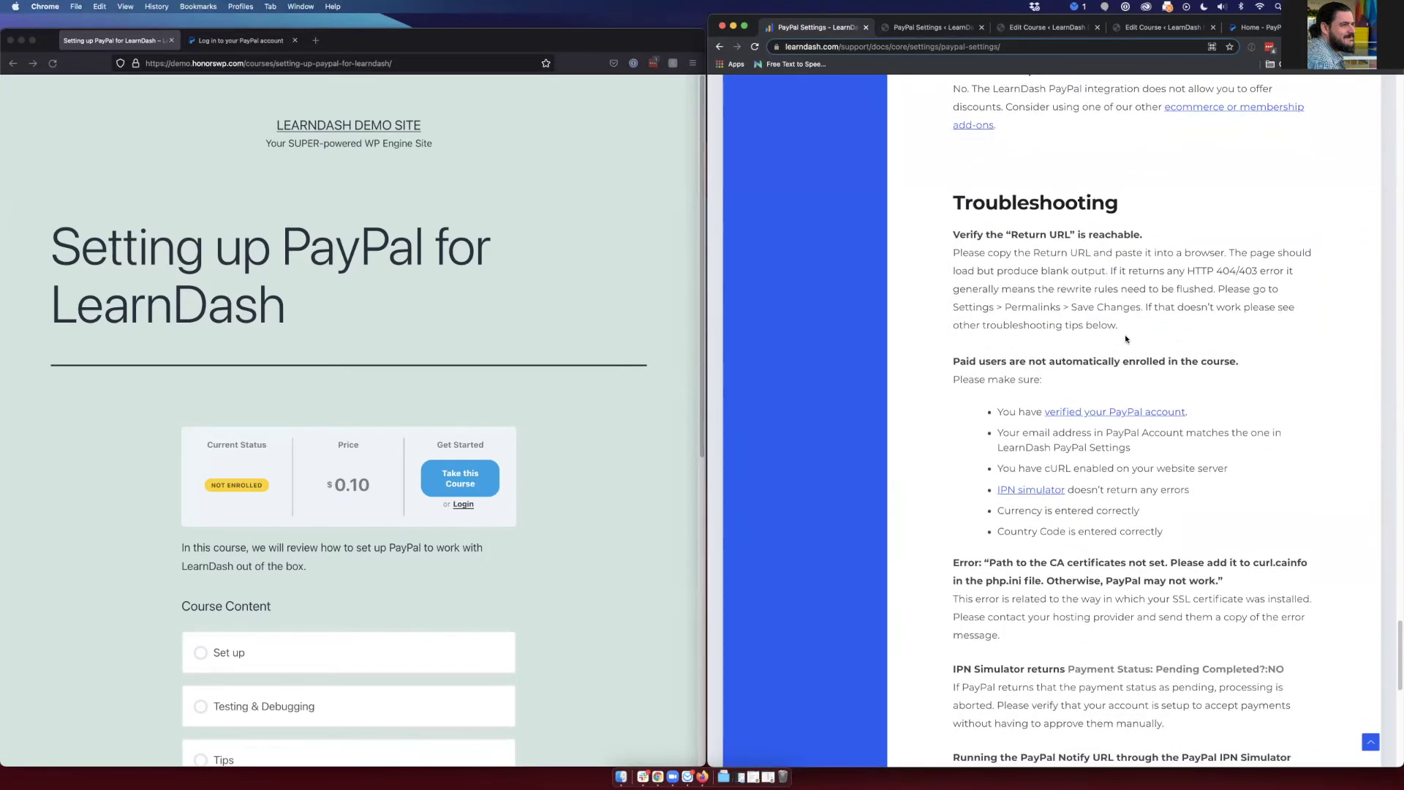
scroll(1100, 338, "down", 2)
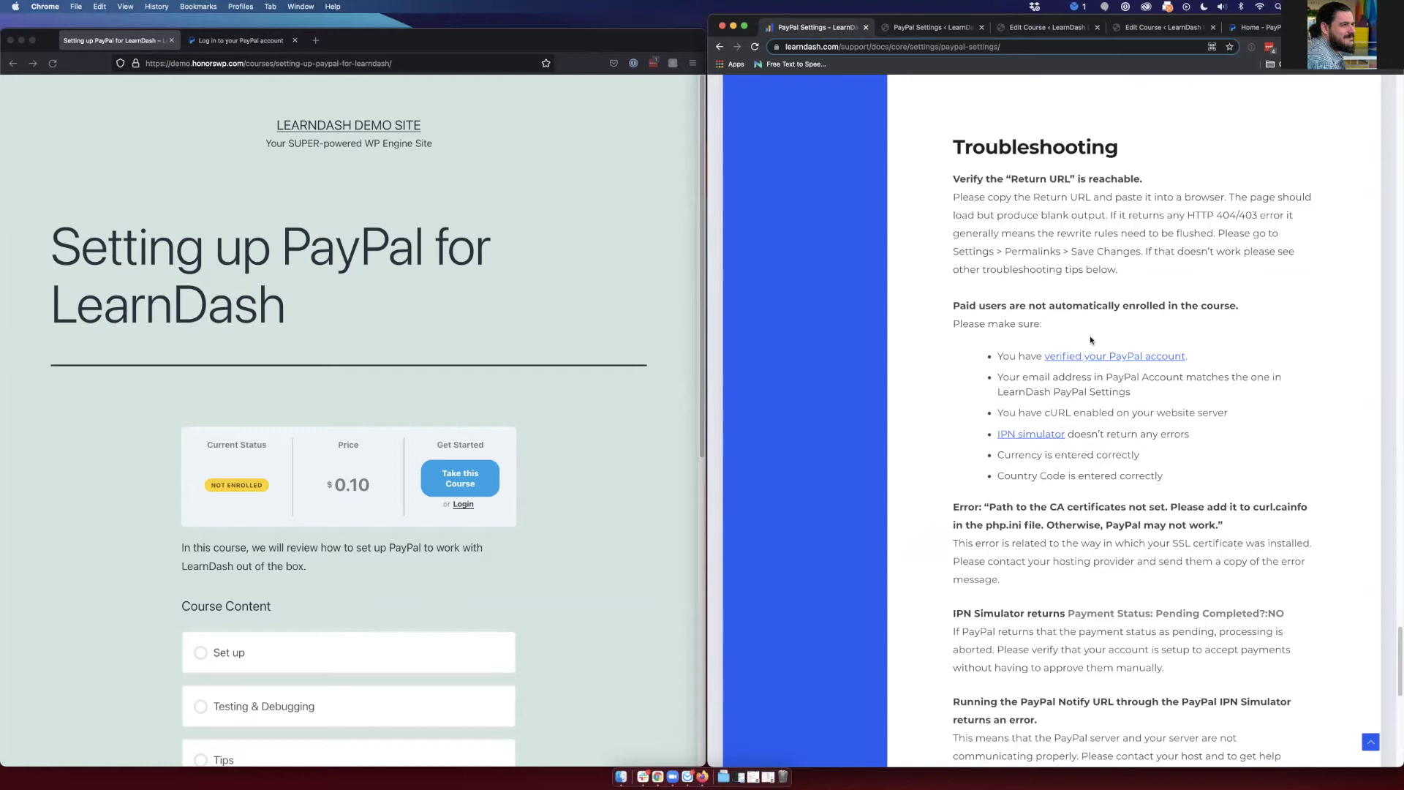
scroll(1091, 340, "down", 1)
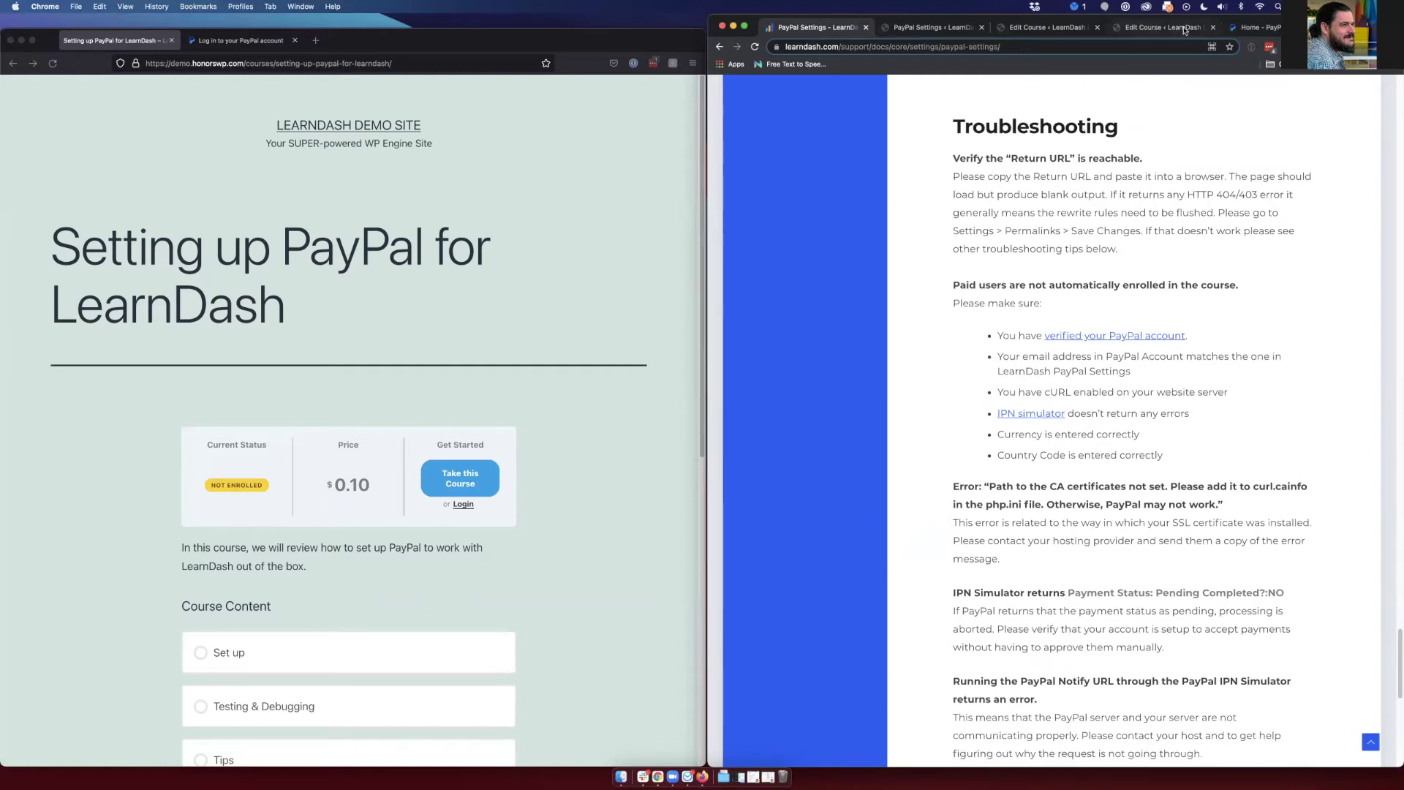
- Switch to PayPal and open Account Settings from the account menu
left_click(1252, 28)
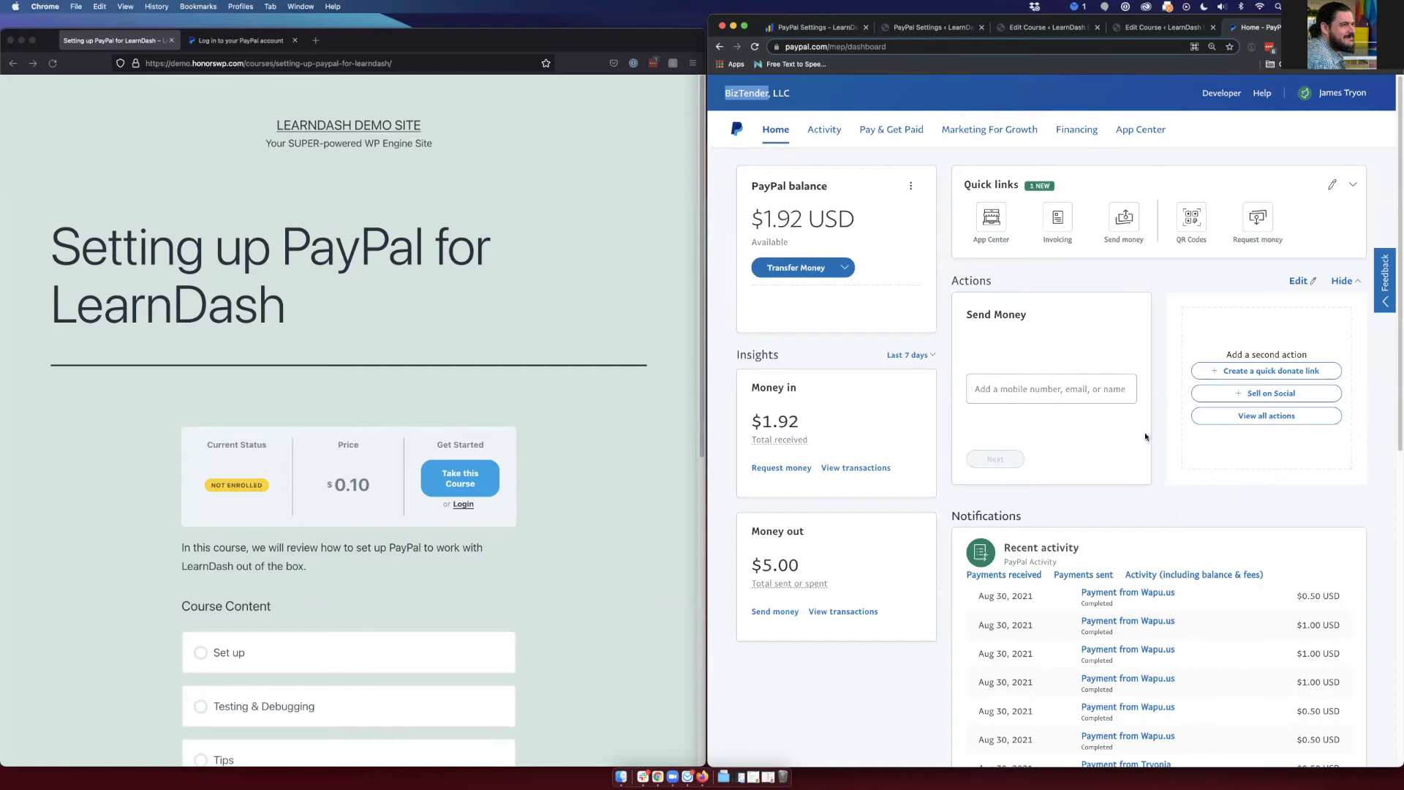
left_click(1325, 108)
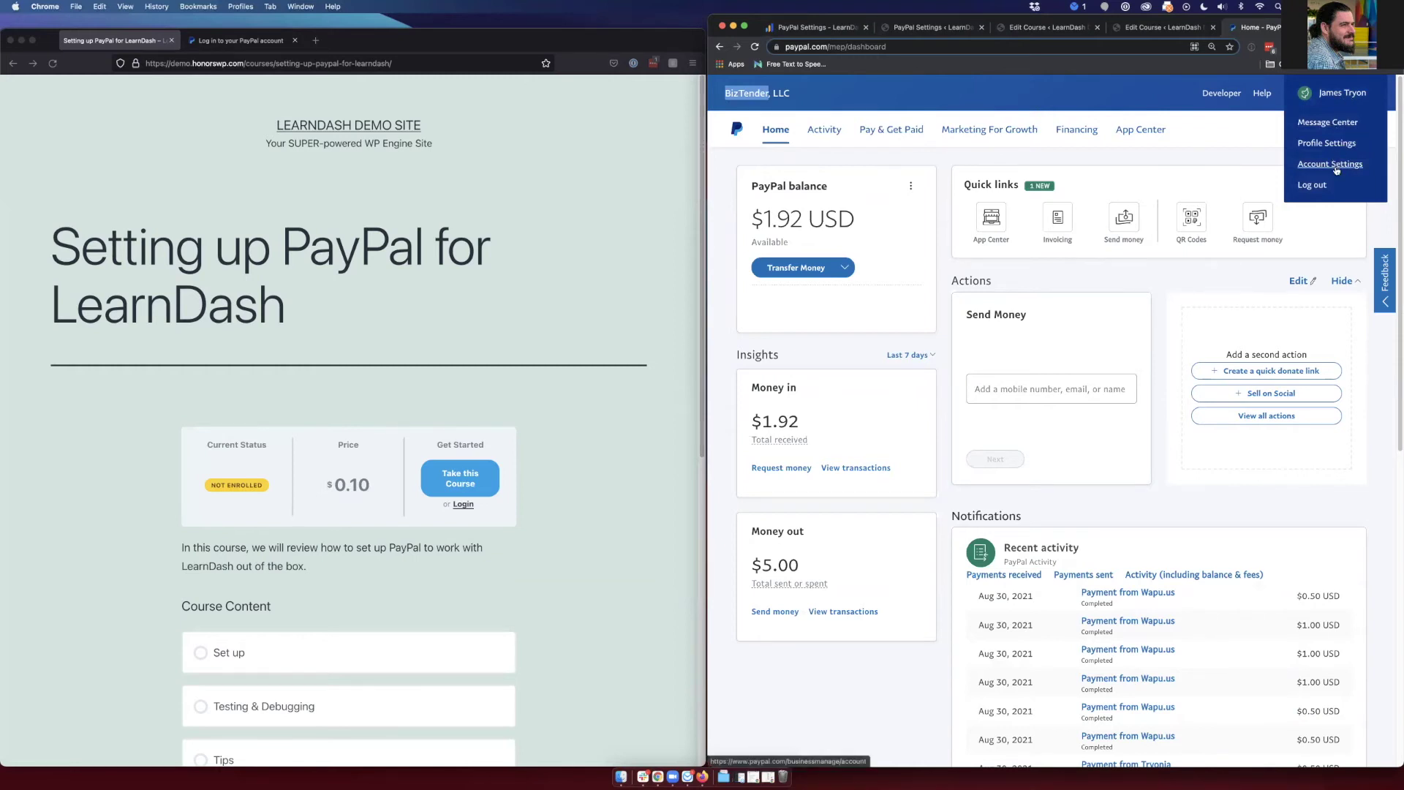
left_click(1336, 168)
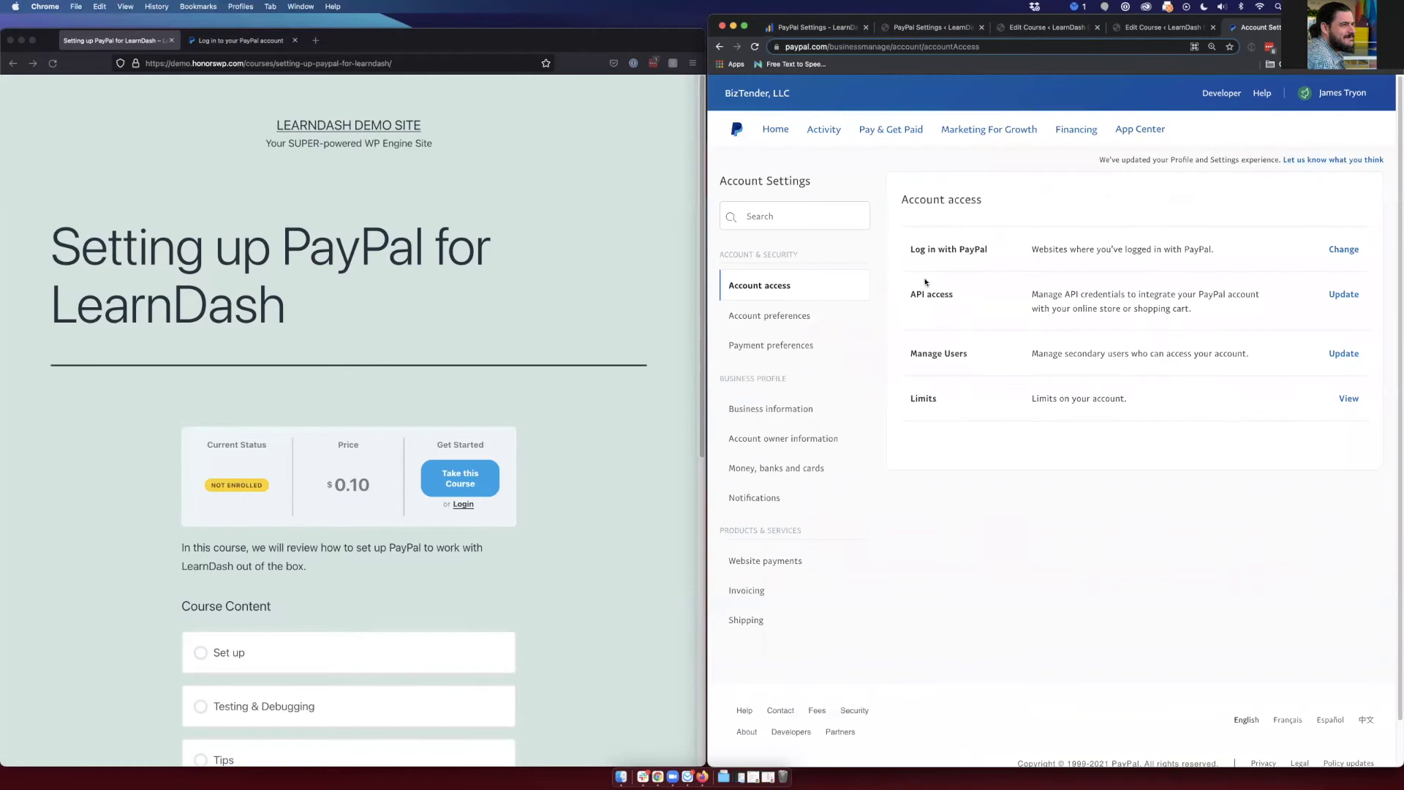
- Open PayPal's Website preferences and compare the auto return URL with WordPress's PayPal Return
left_click(748, 565)
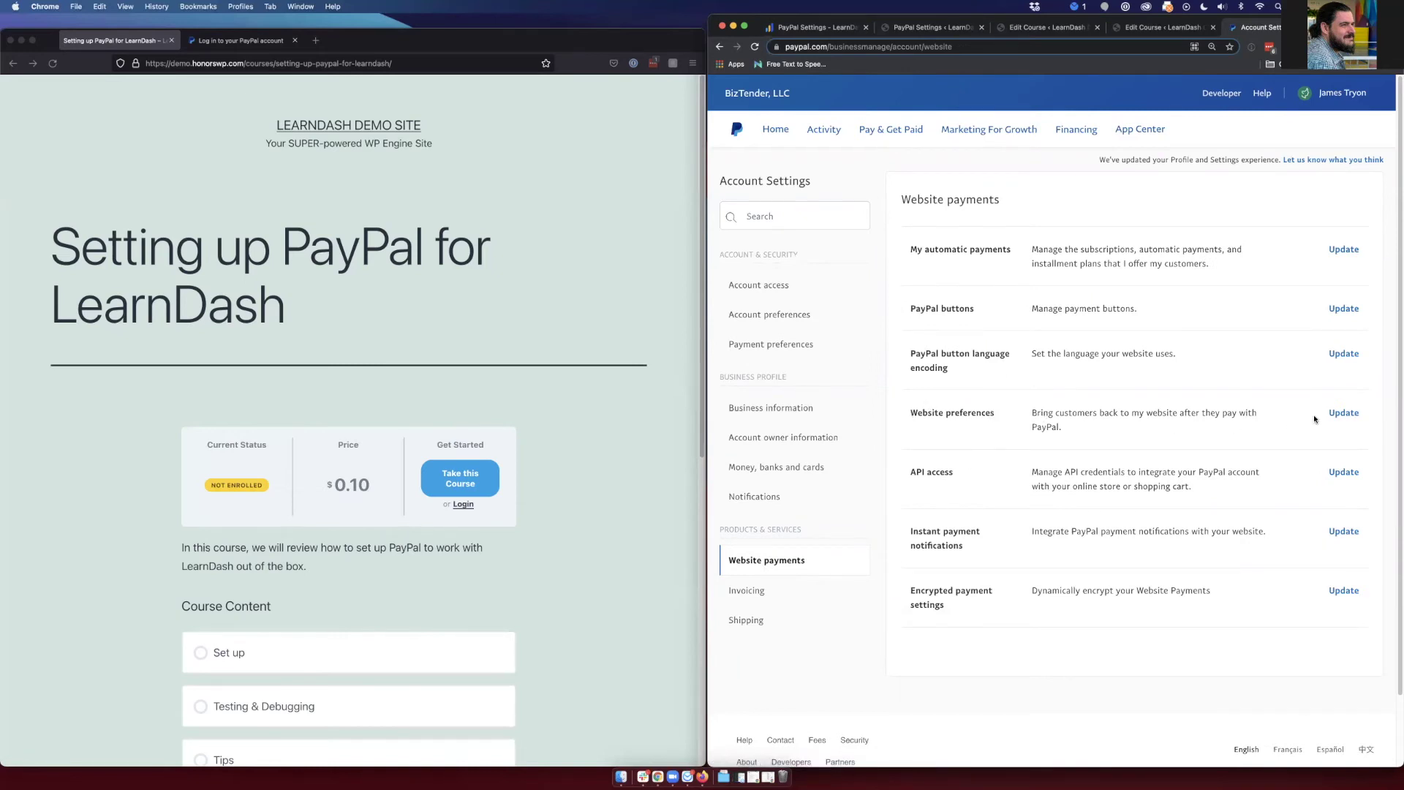
left_click(1343, 413)
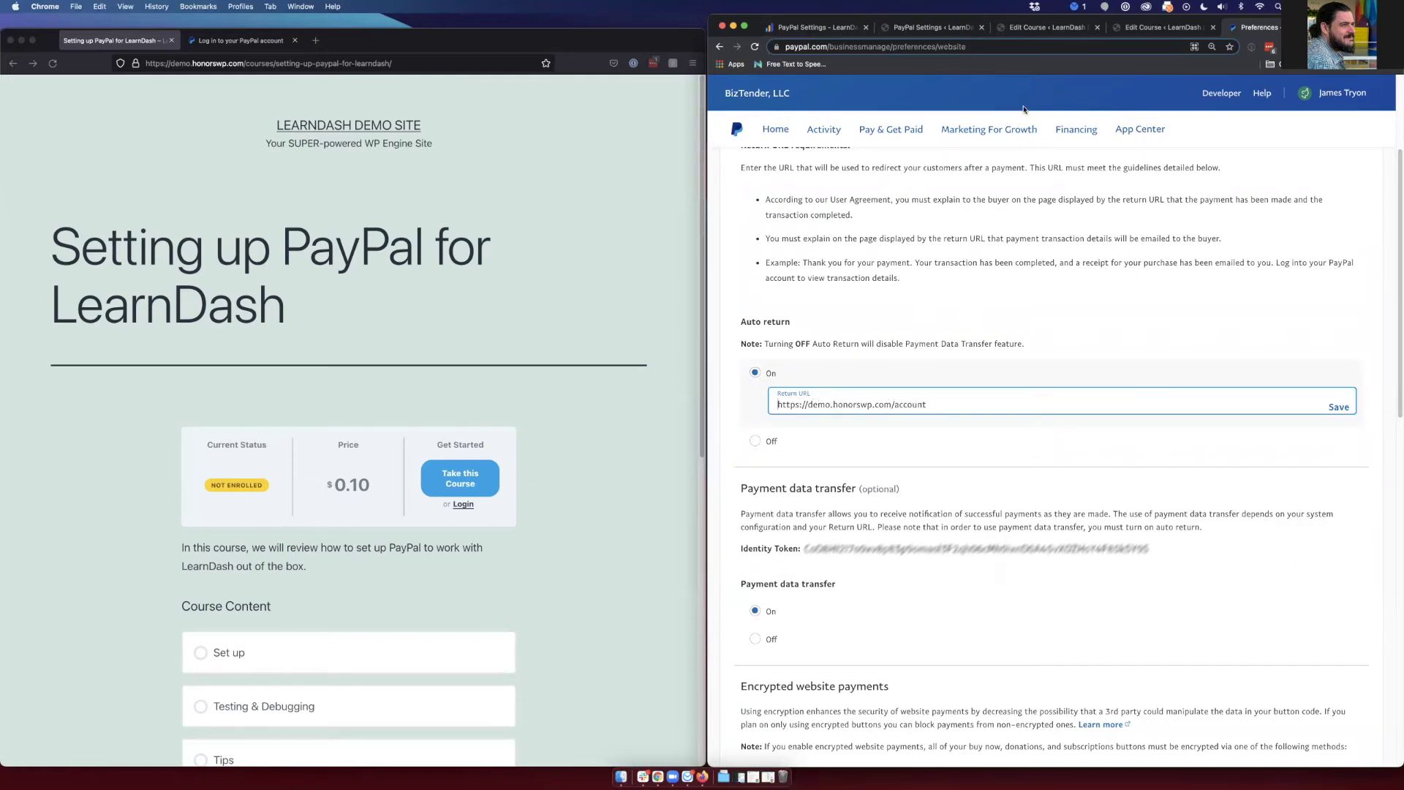
left_click(935, 29)
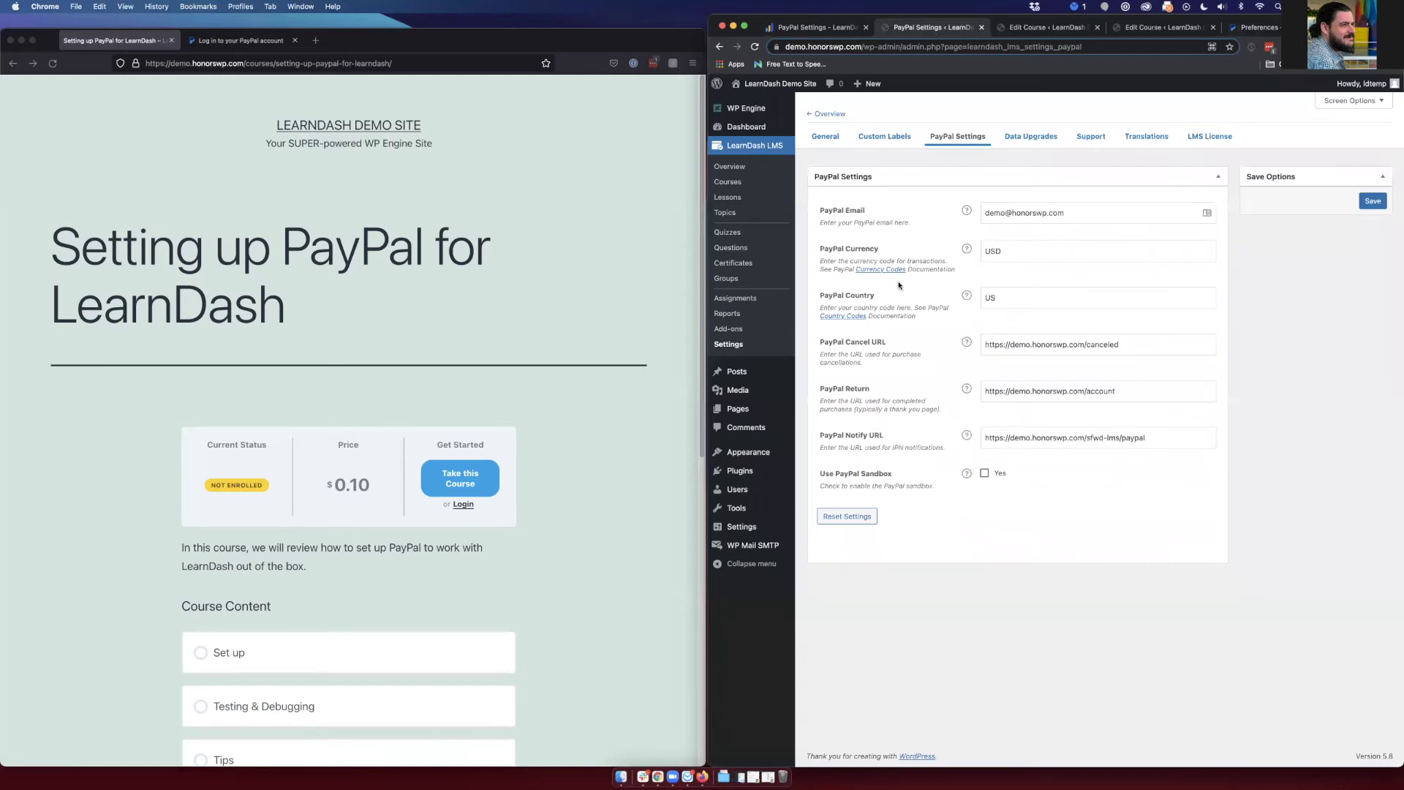
left_click(1108, 392)
key("super+9")
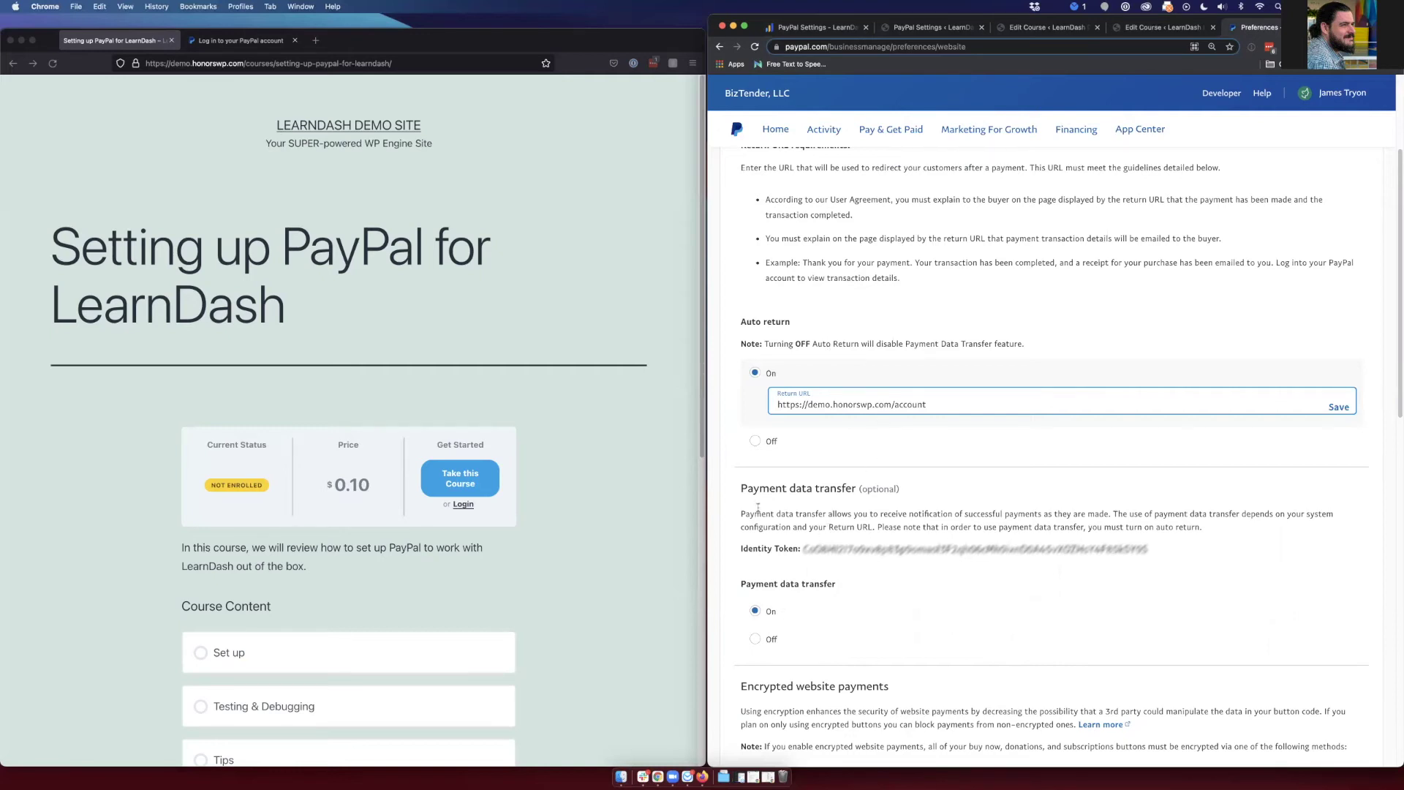
scroll(841, 365, "up", 3)
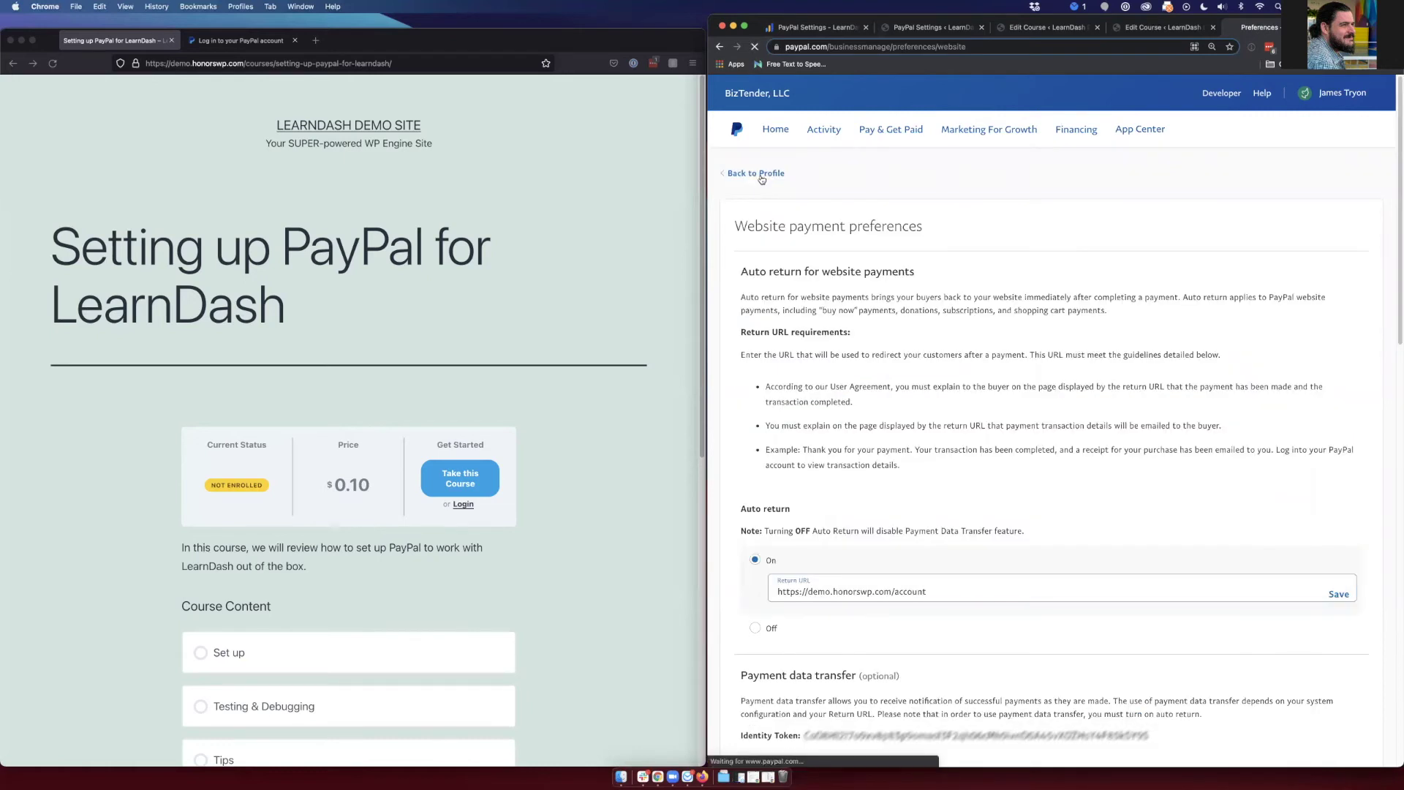
left_click(750, 177)
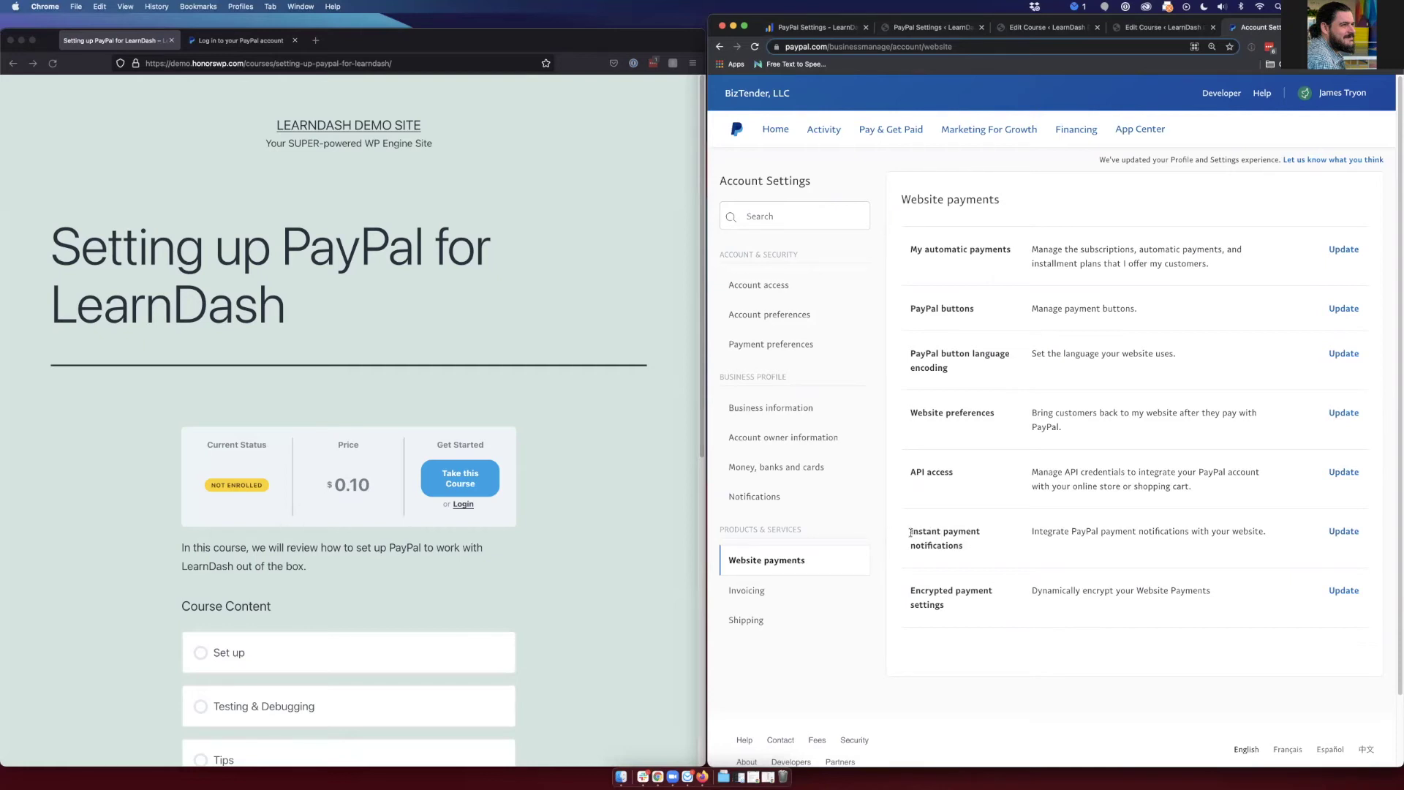
- Check the LearnDash PayPal Notify URL, then open the IPN simulator link from the troubleshooting docs
key("super+2")
left_click(1028, 437)
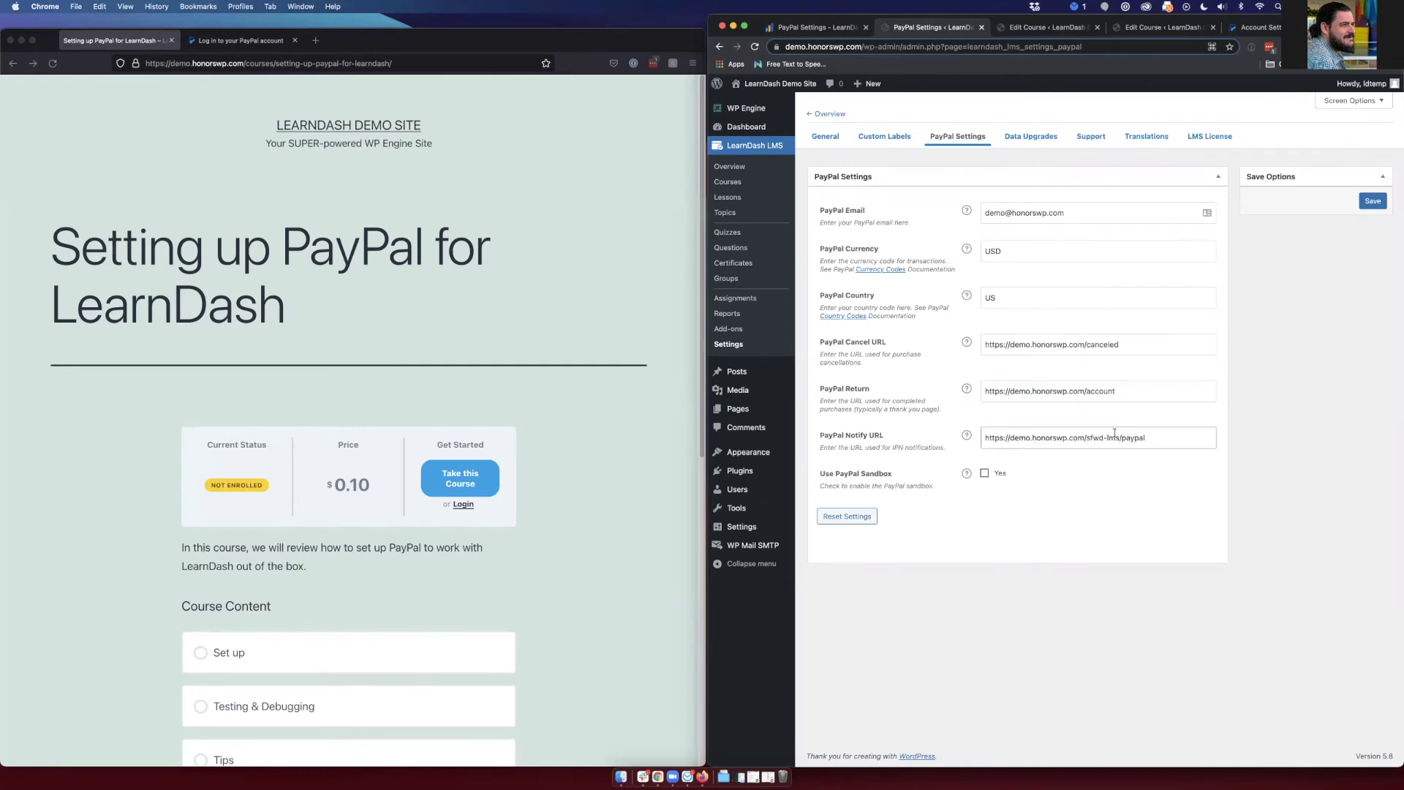
key("super+1")
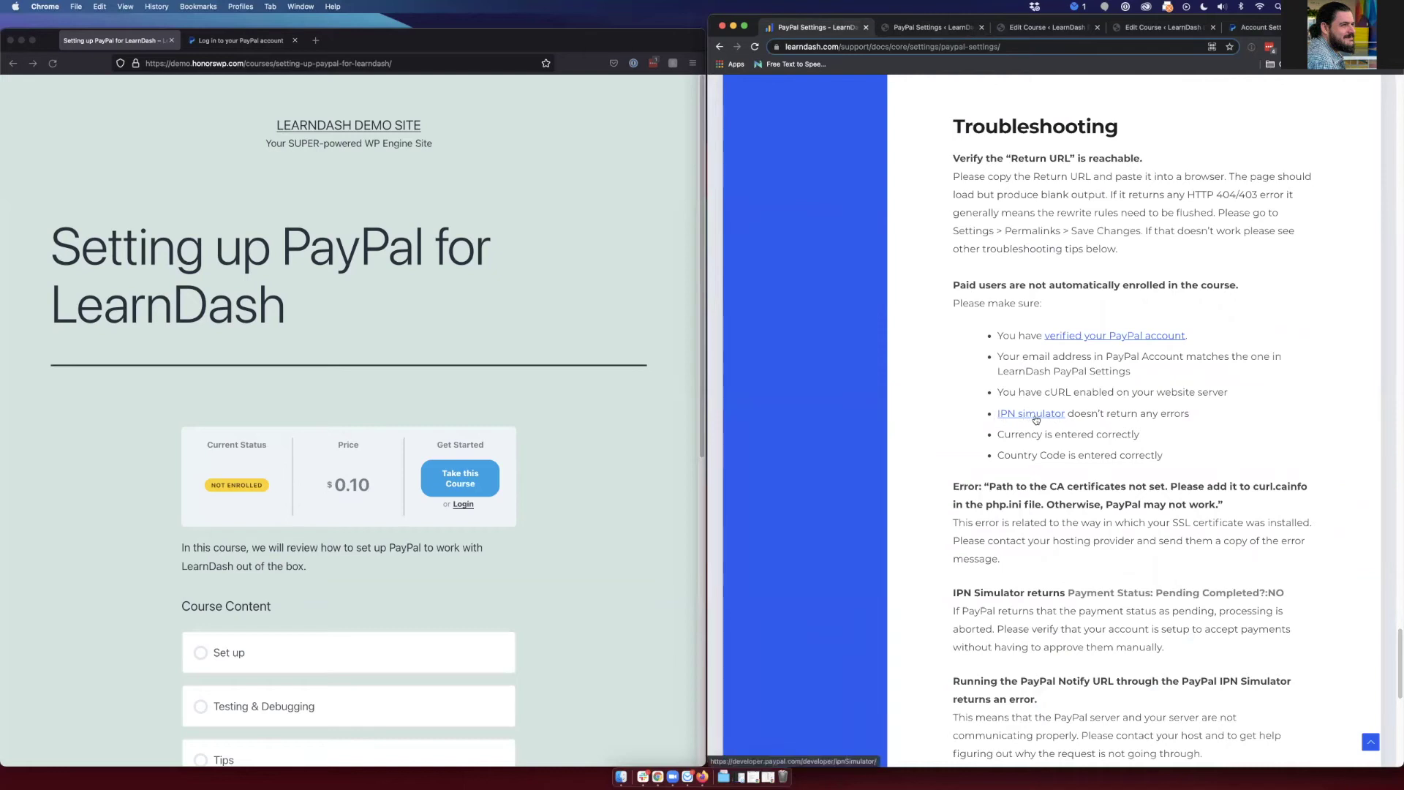
left_click(1035, 415, "super")
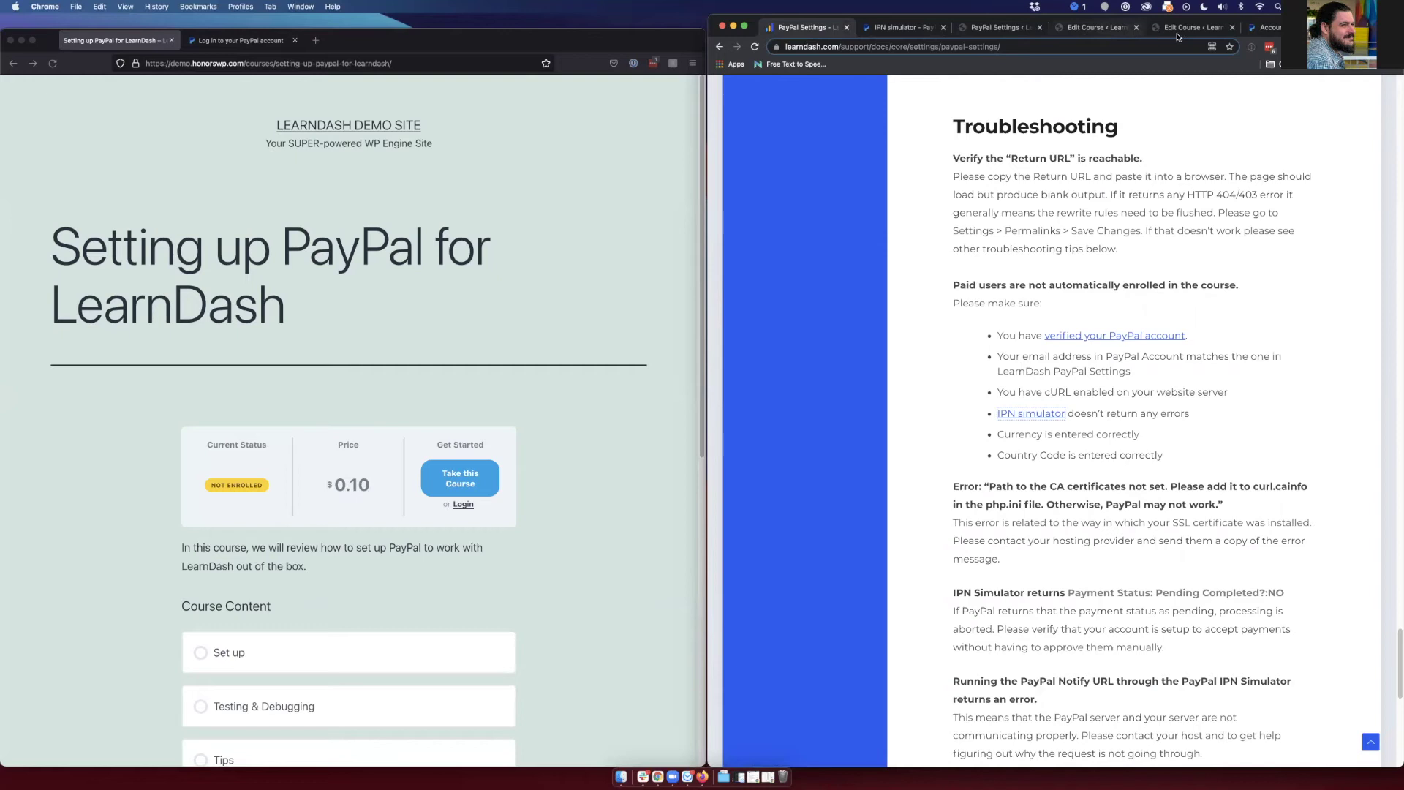
left_click(1261, 29)
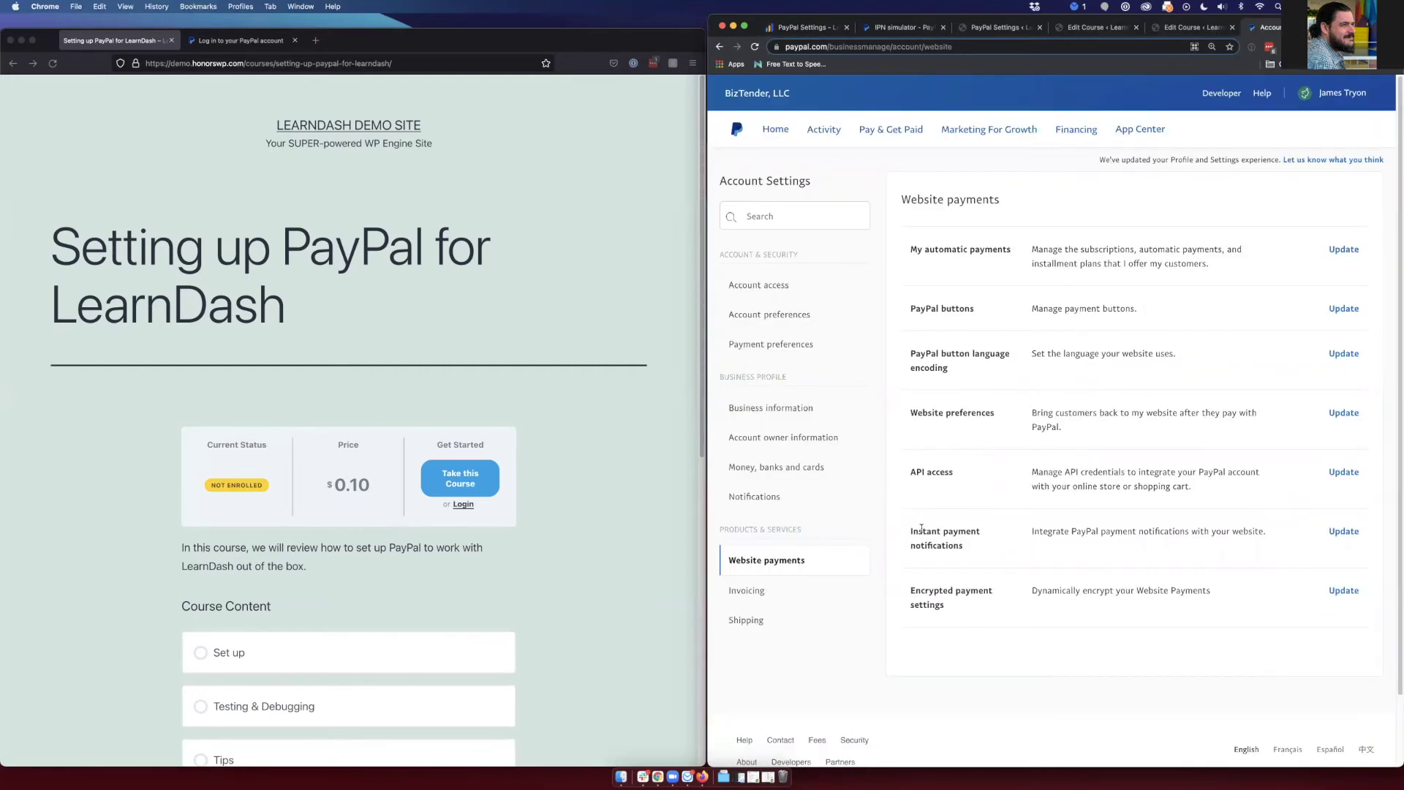
left_click(1341, 533)
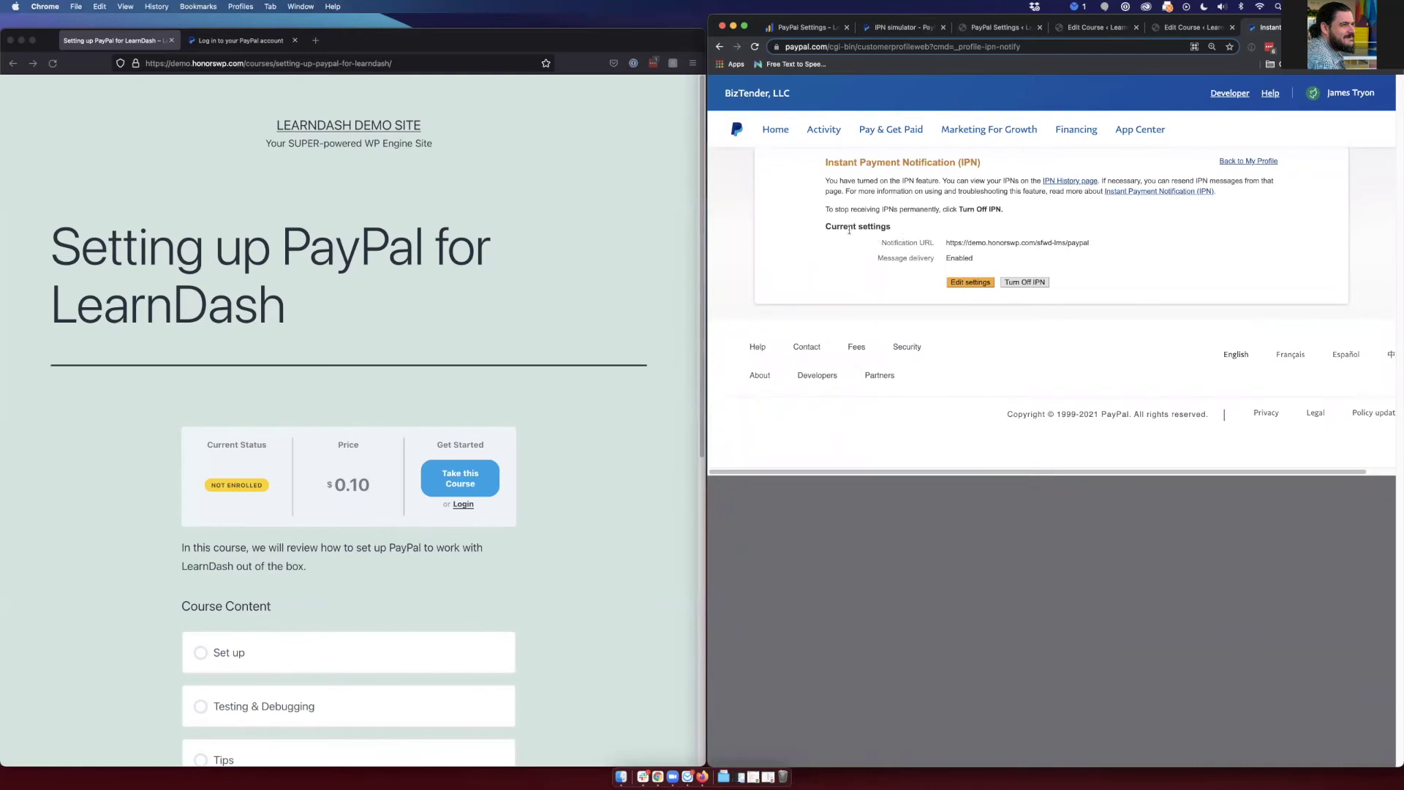
left_click(965, 284)
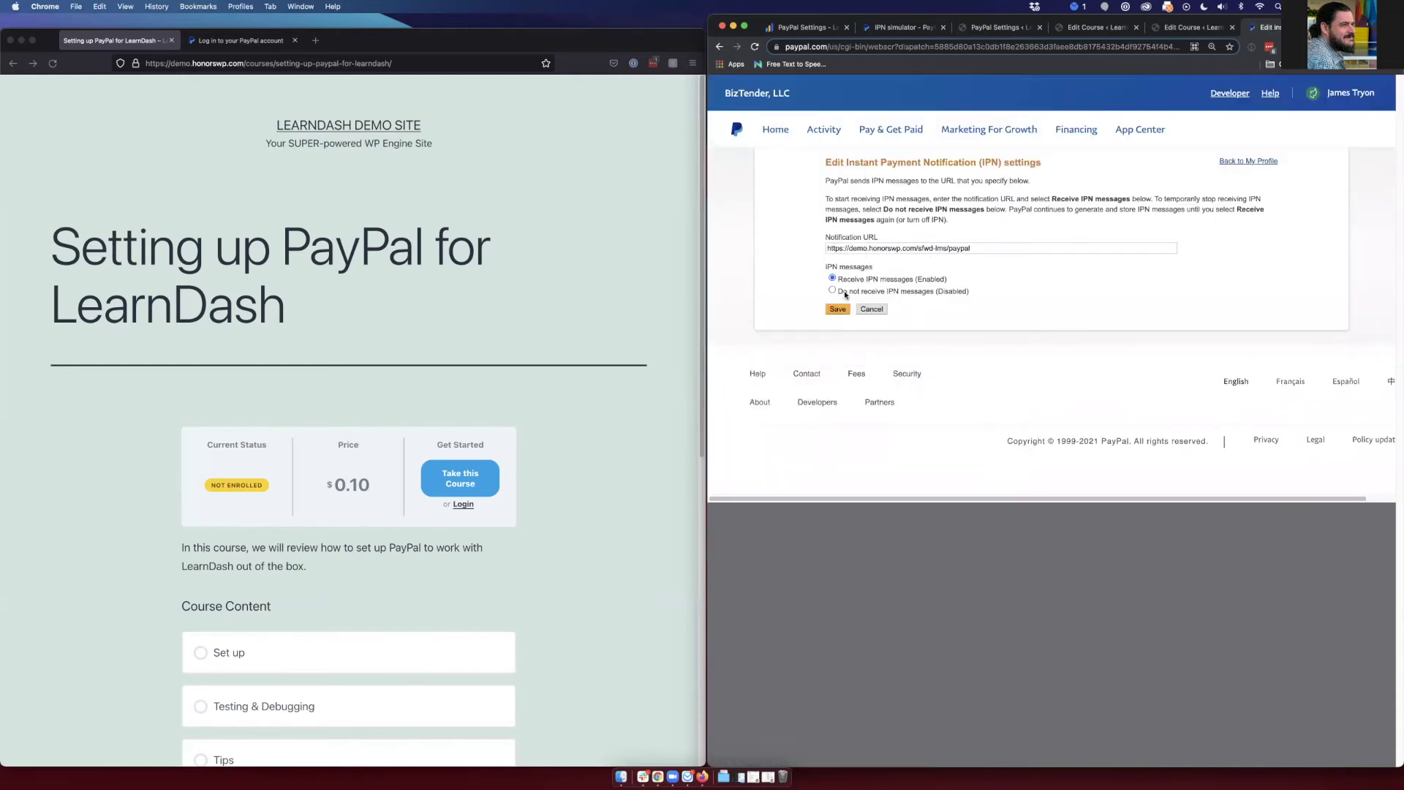
left_click(875, 309)
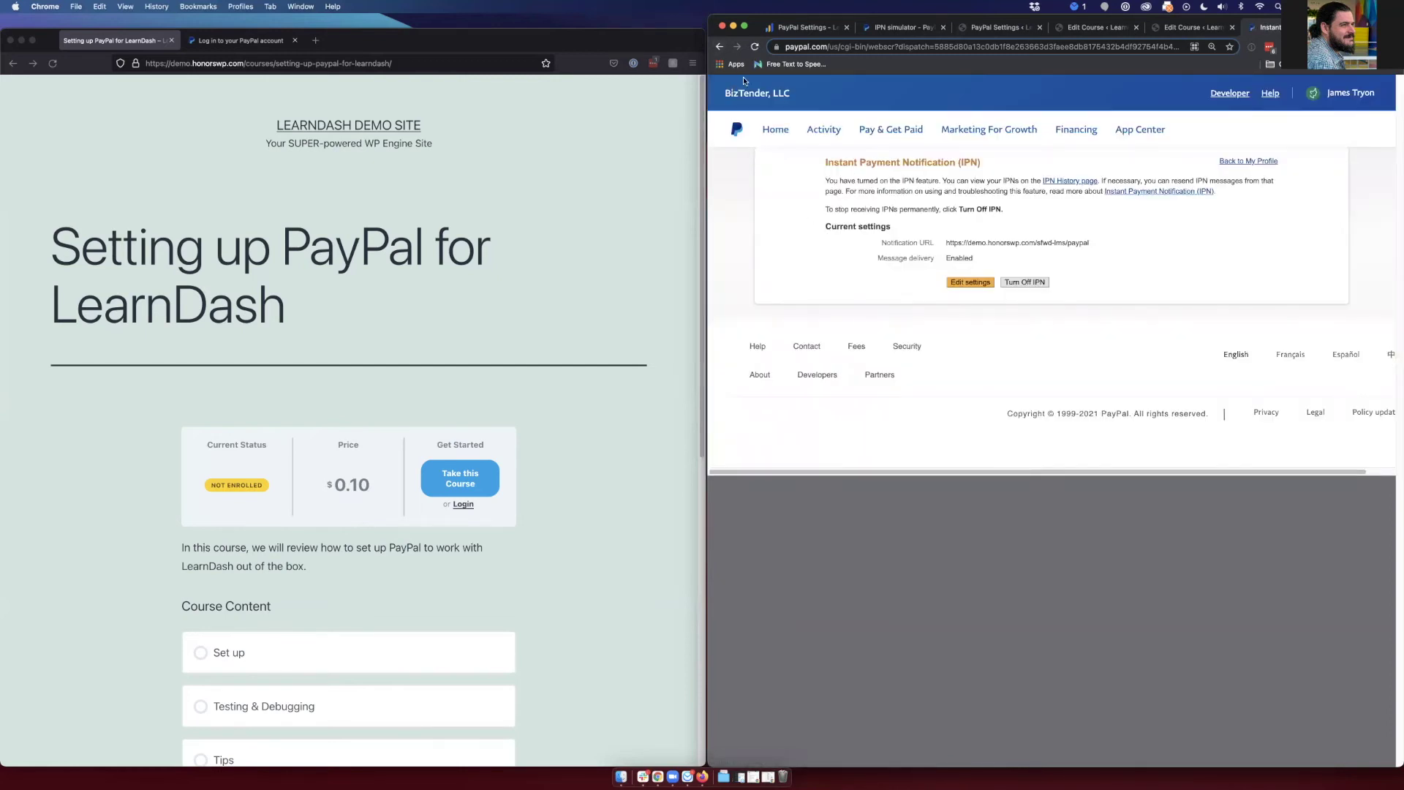
left_click(1256, 165)
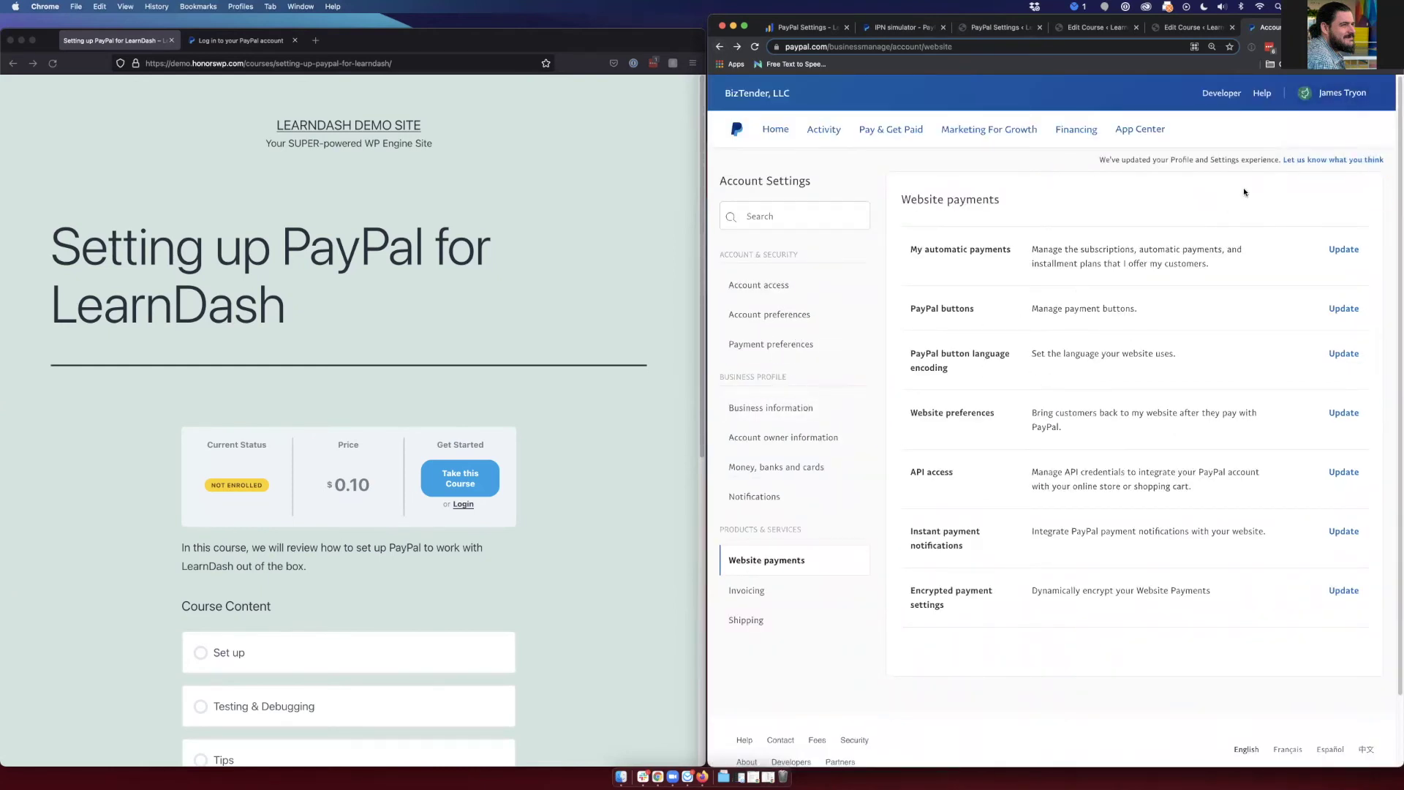
- Bring up the PayPal Developer IPN simulator, with handler URL and transaction type still empty
mouse_move(1341, 95)
- Copy the LearnDash Notify URL and paste it into the simulator's IPN handler URL field
left_click(902, 28)
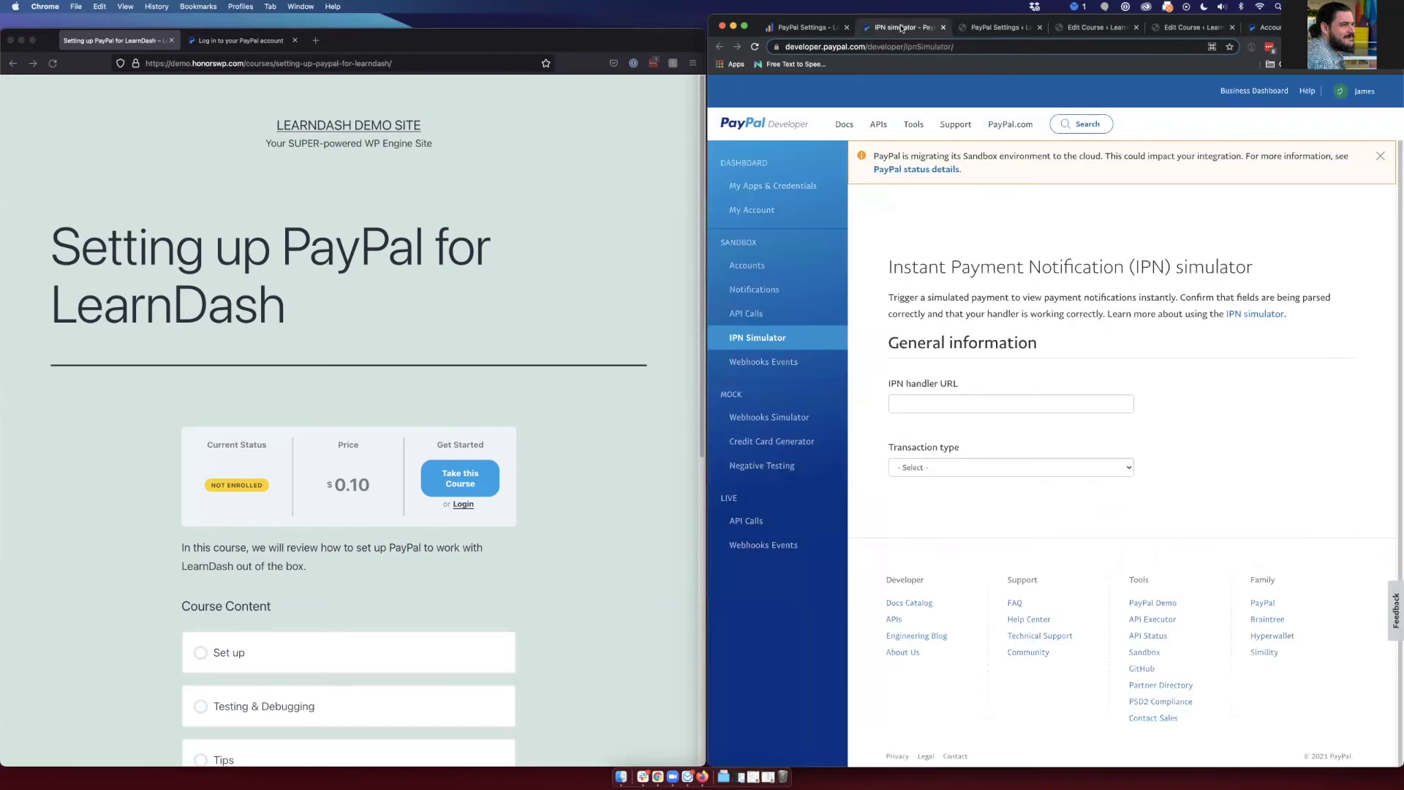
left_click(998, 27)
triple_click(1088, 437)
key("super+c")
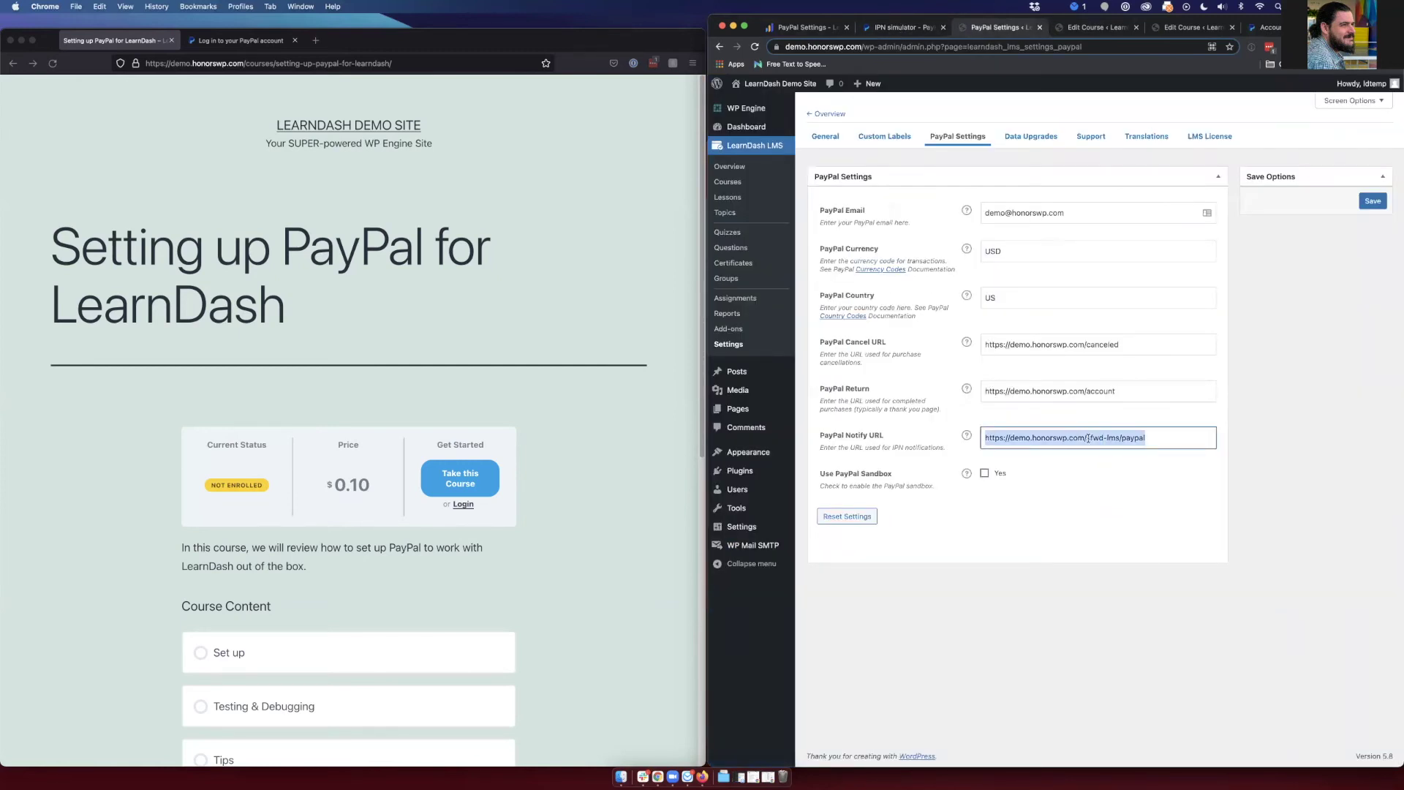
left_click(905, 27)
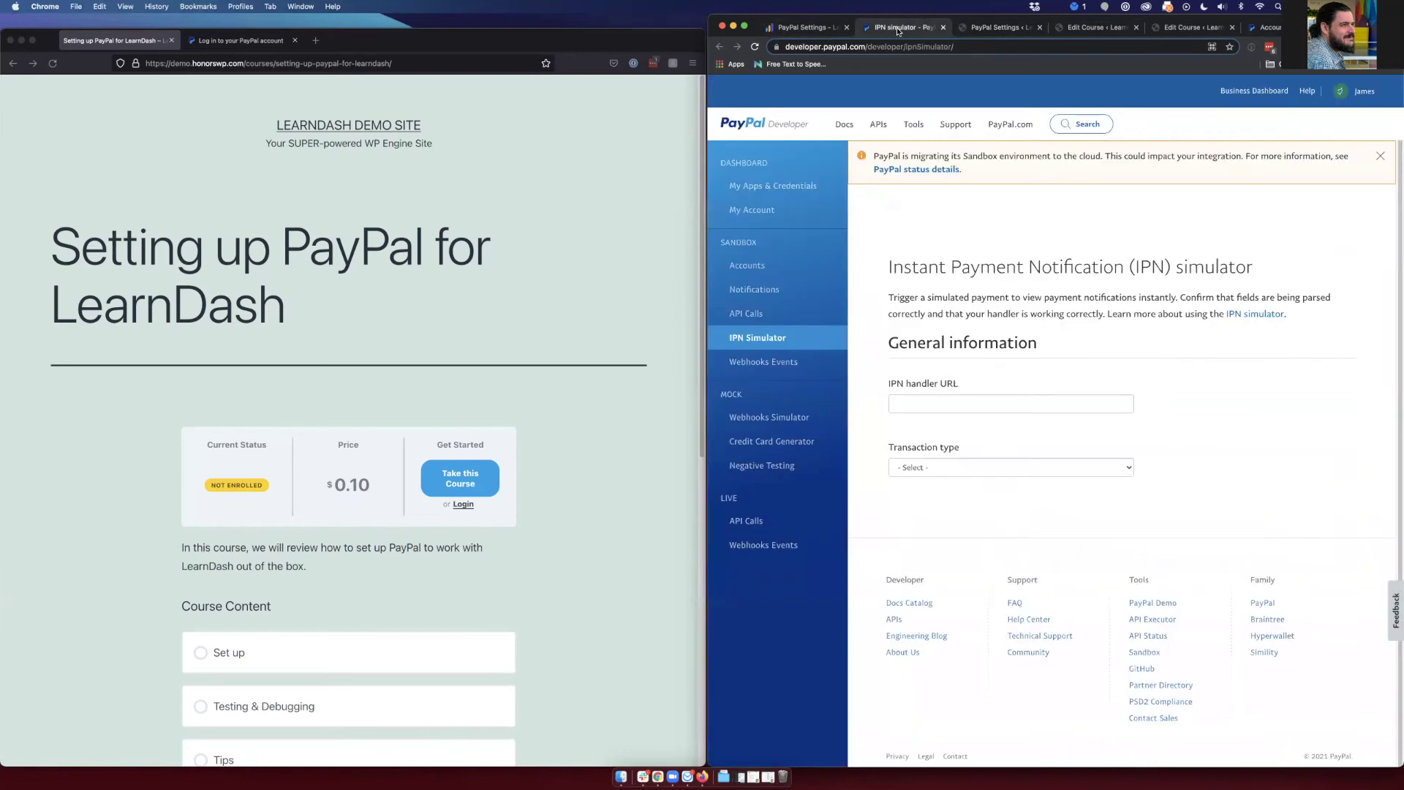
left_click(820, 27)
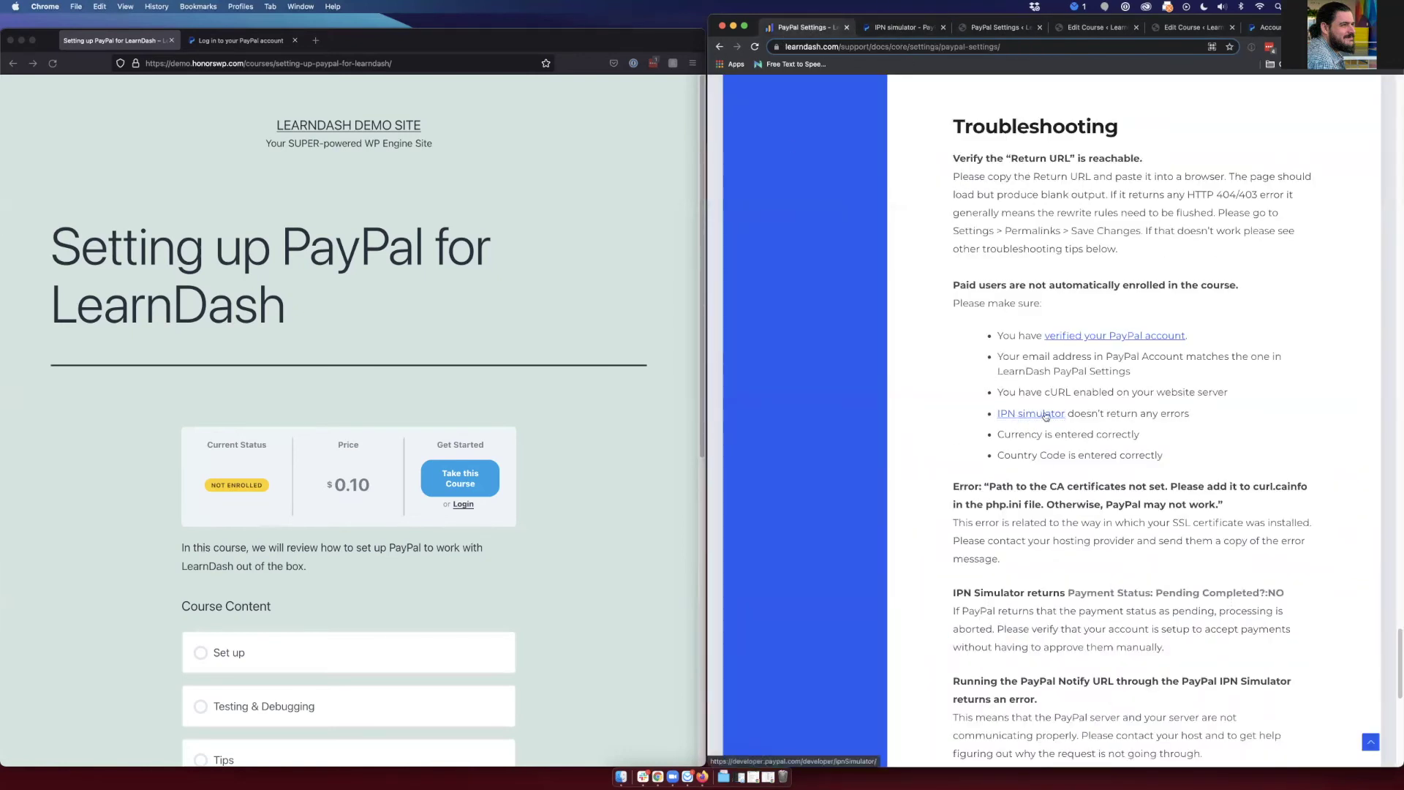
left_click(905, 28)
left_click(921, 402)
key("super+v")
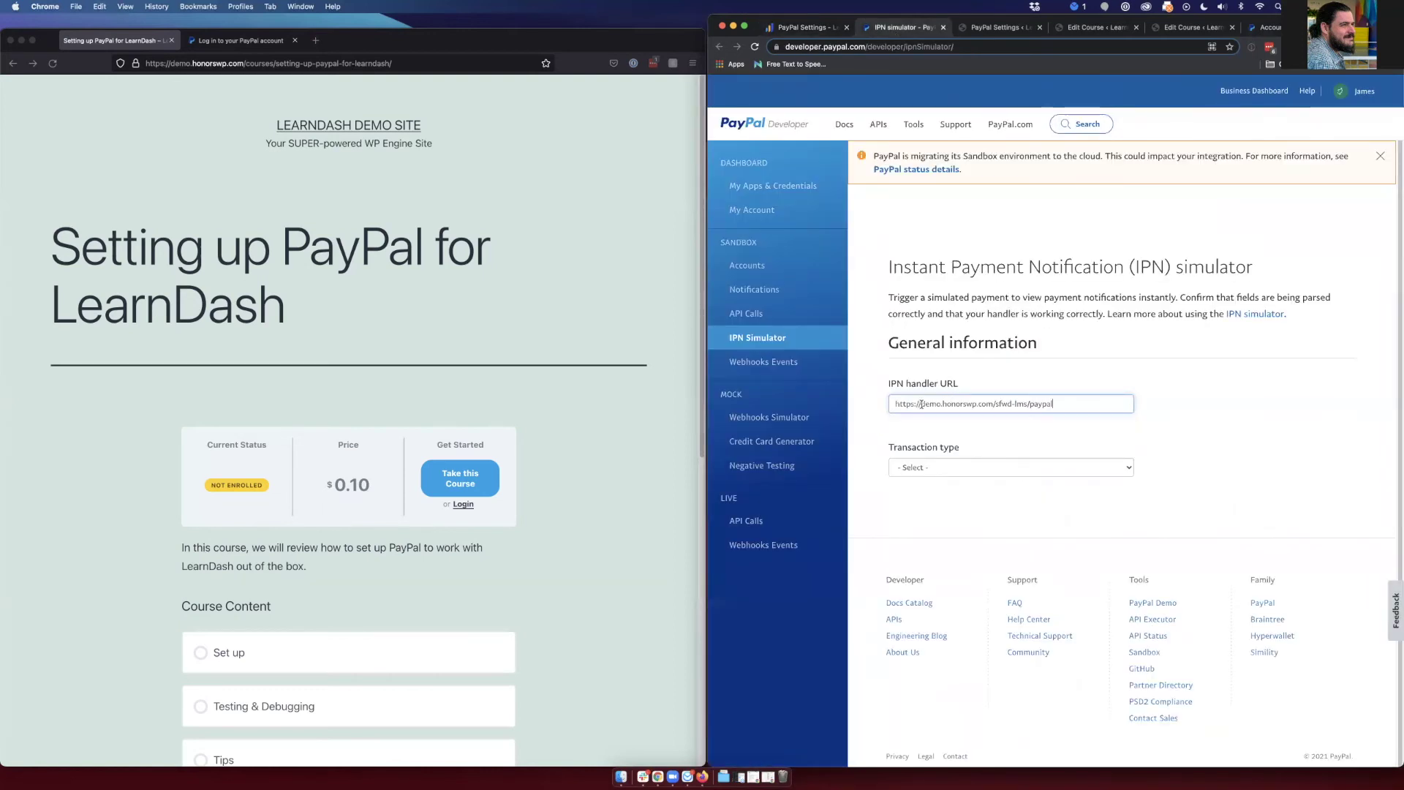
- Set Transaction type to Cart checkout and send the simulated IPN to the site
left_click(957, 466)
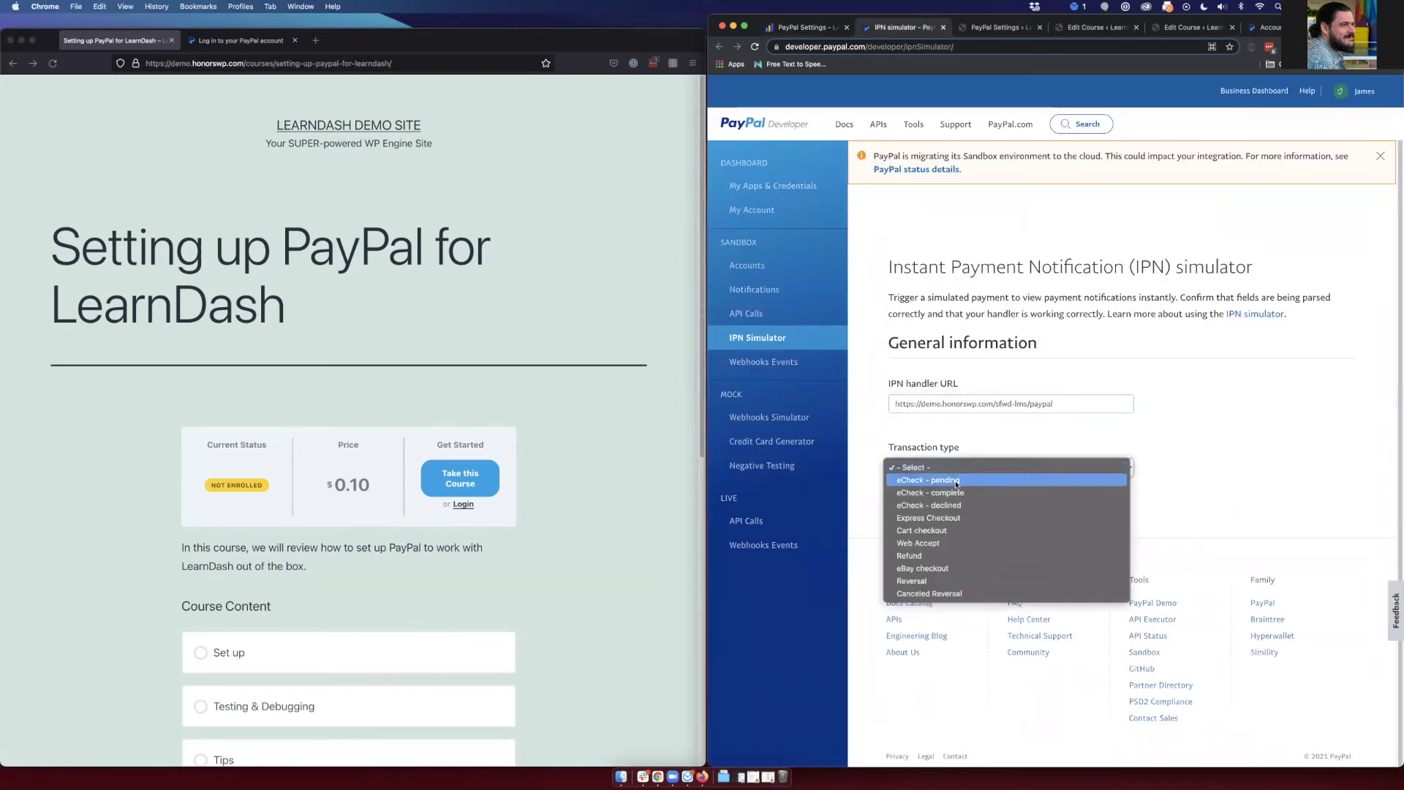
left_click(947, 529)
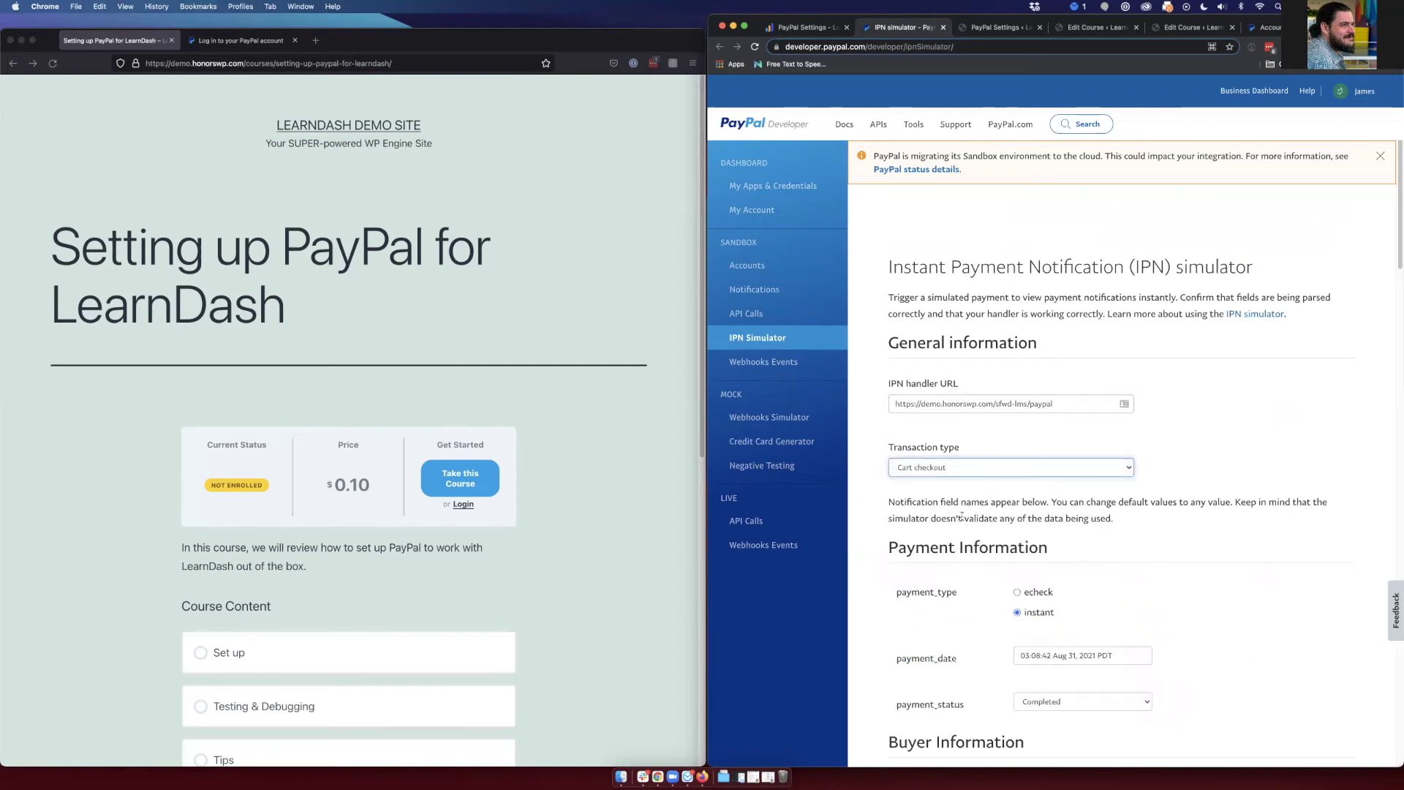
scroll(974, 537, "down", 6)
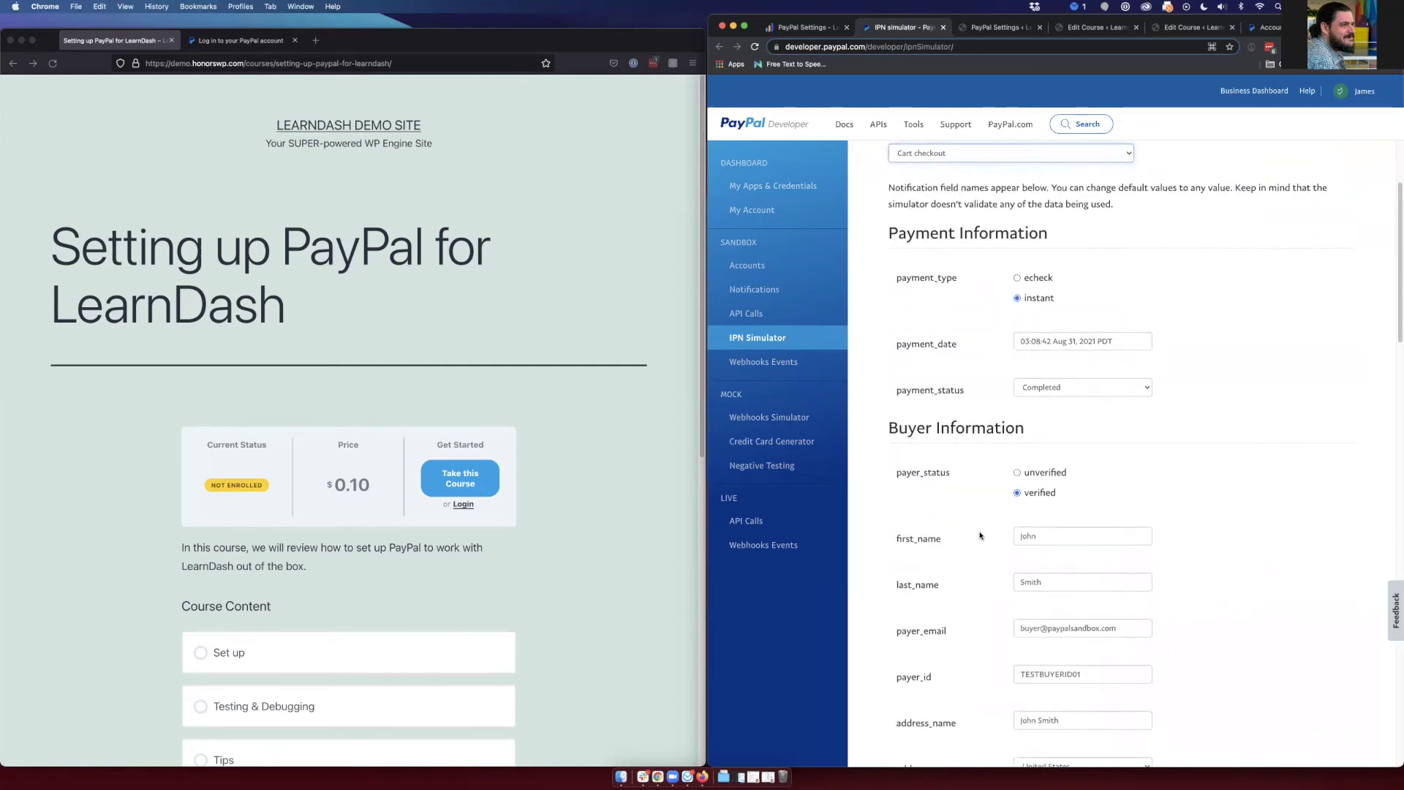
scroll(980, 535, "down", 20)
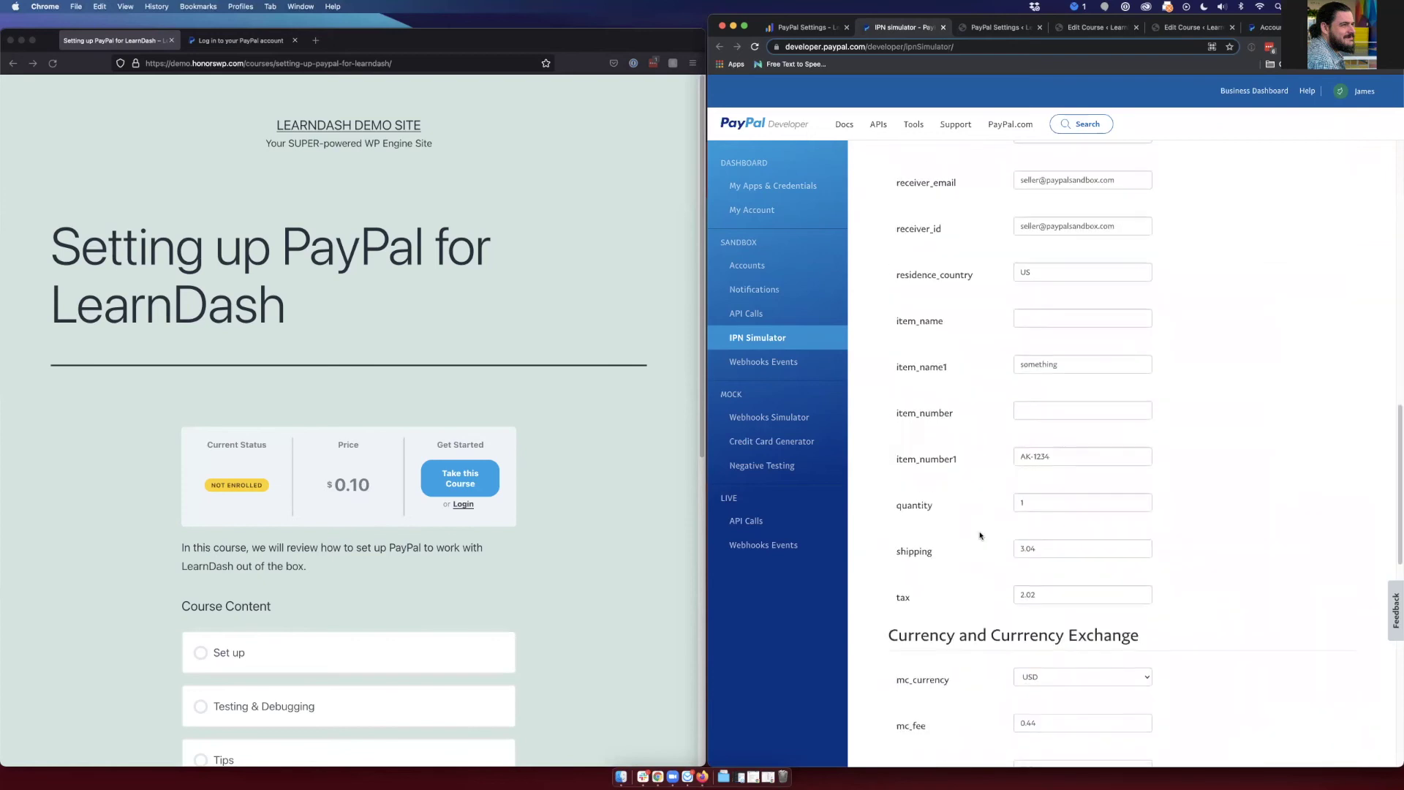
scroll(980, 535, "down", 4)
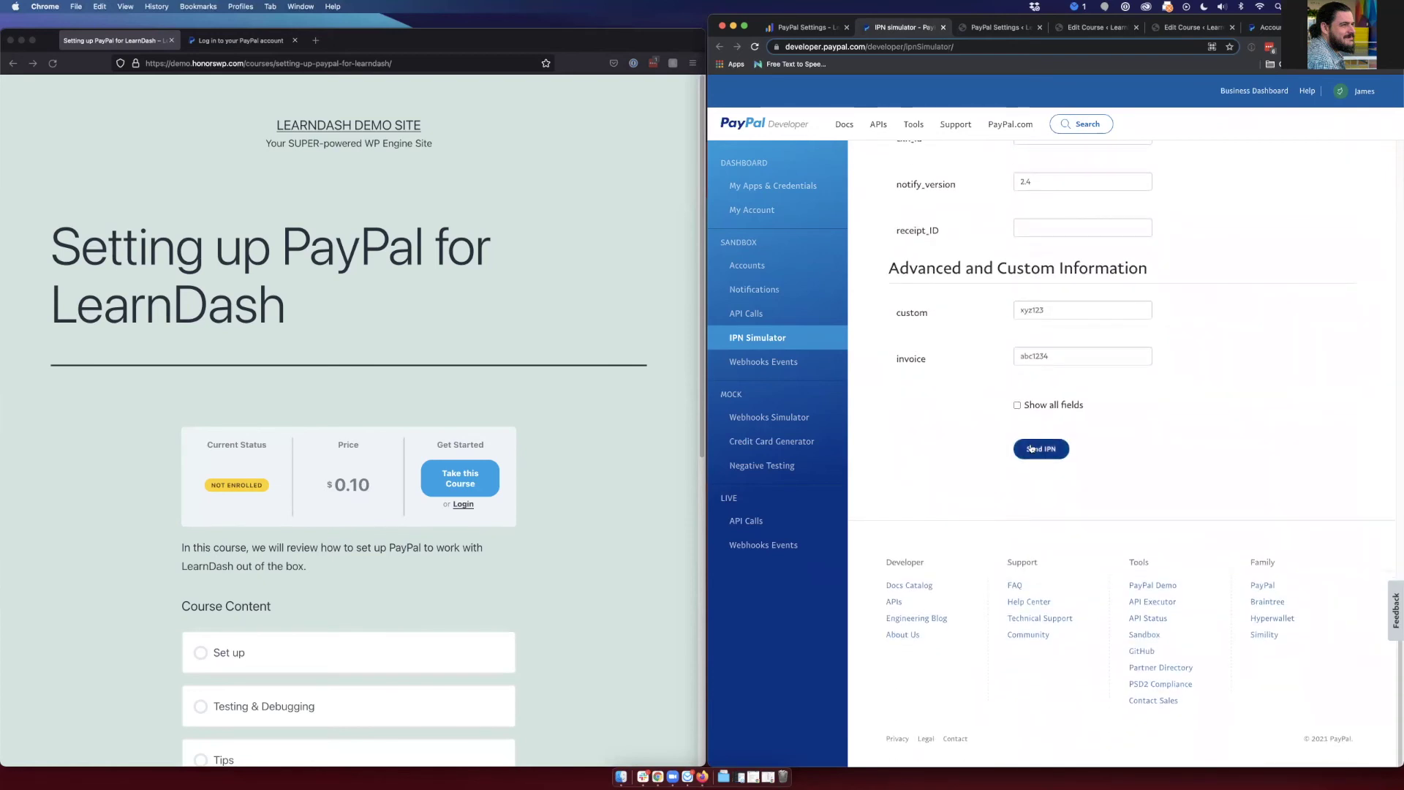
left_click(1039, 448)
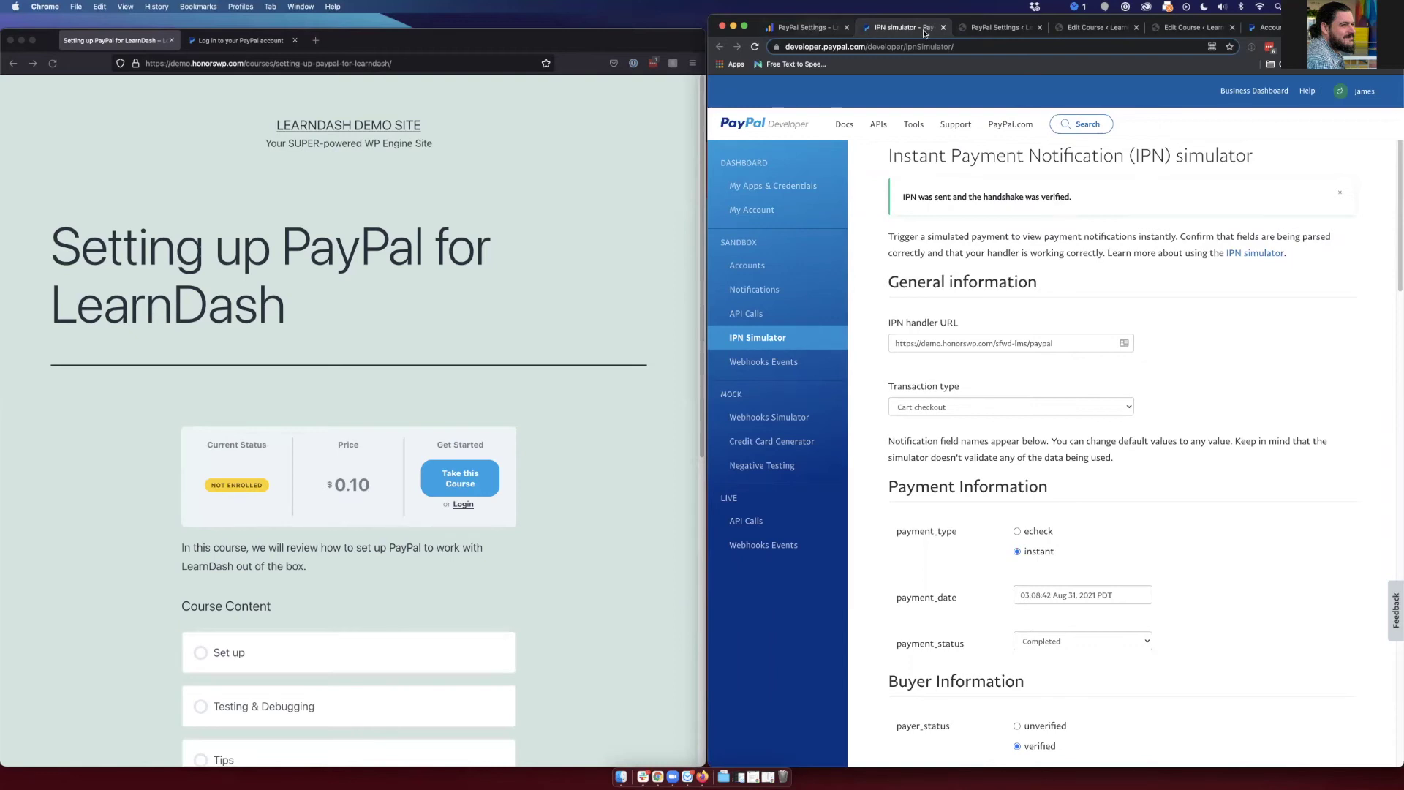
left_click(992, 30)
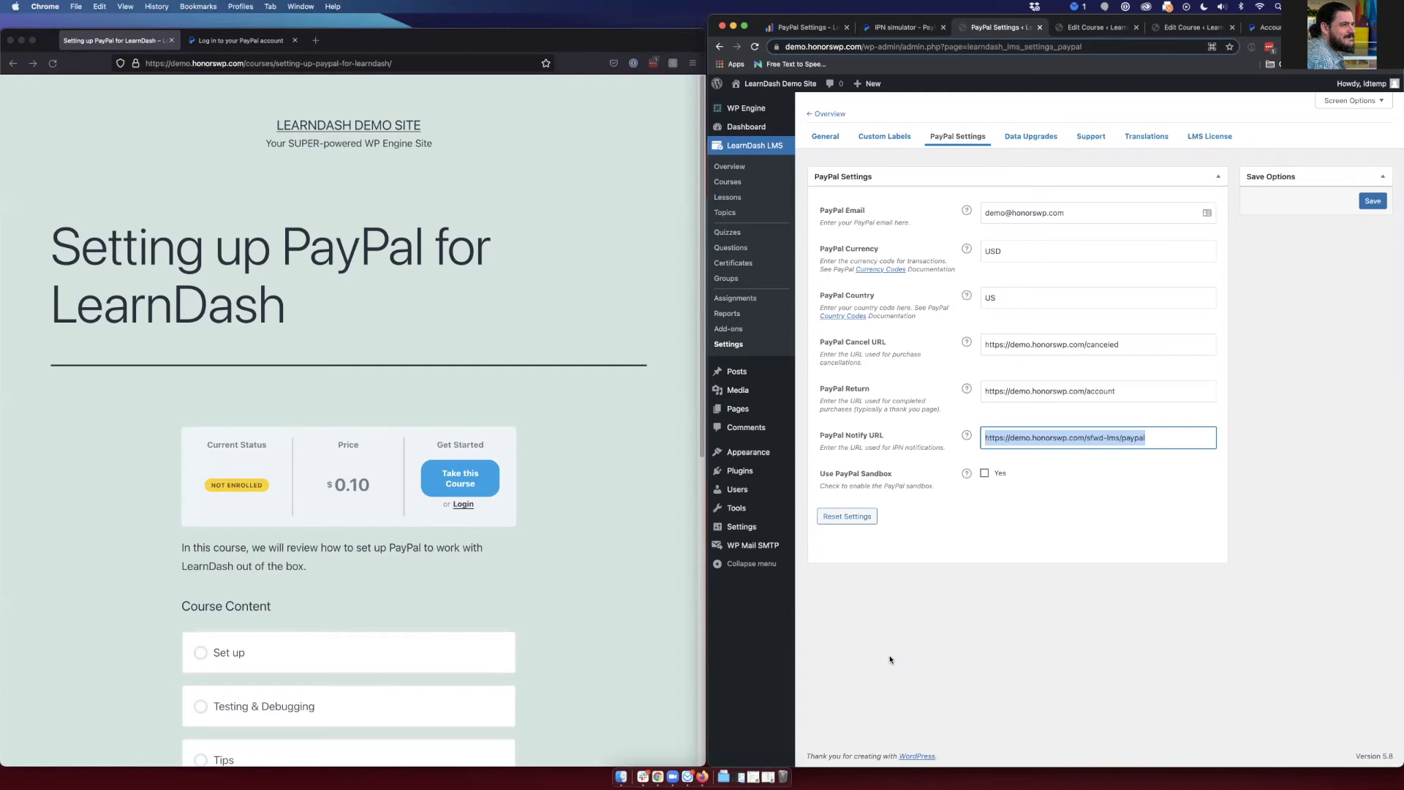
left_click(832, 576)
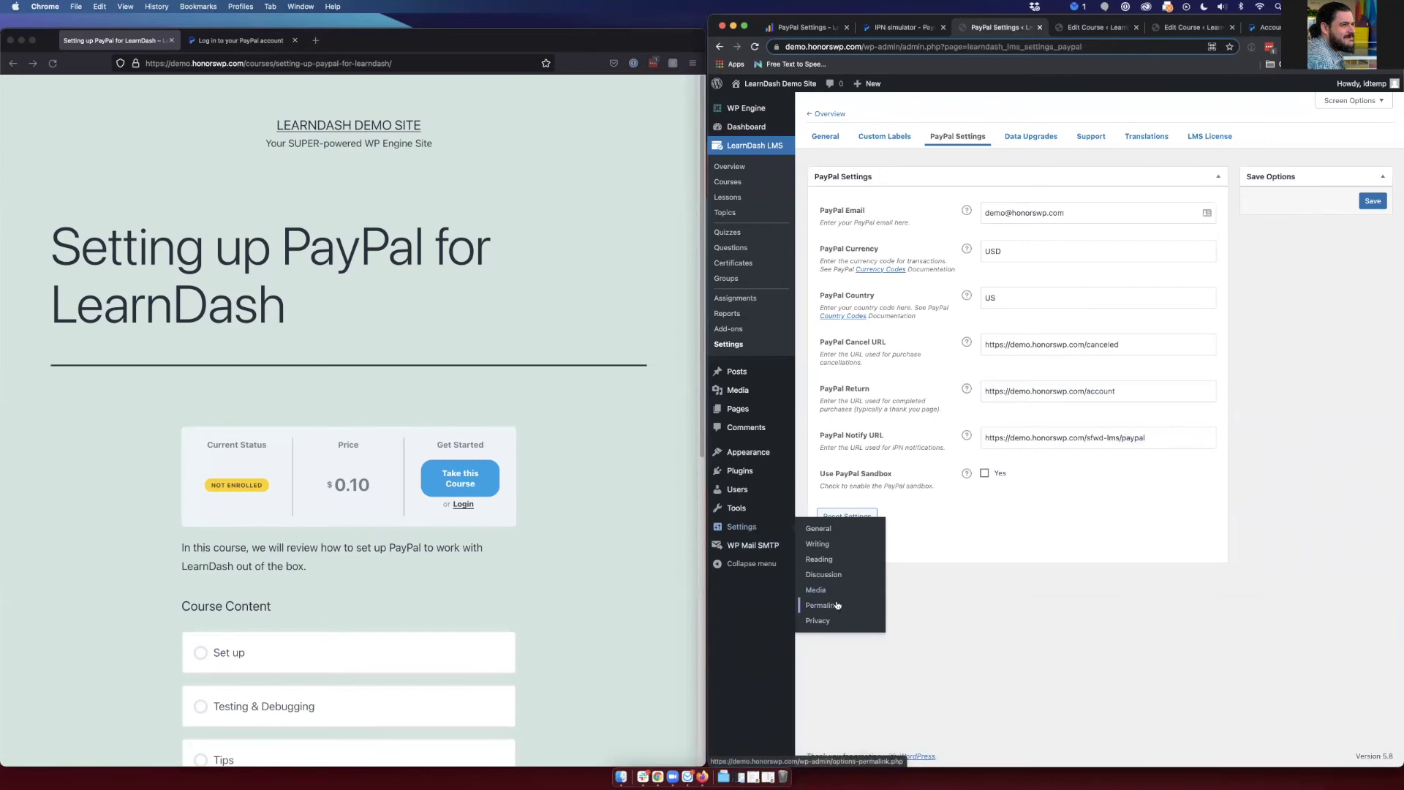
left_click(823, 605, "super")
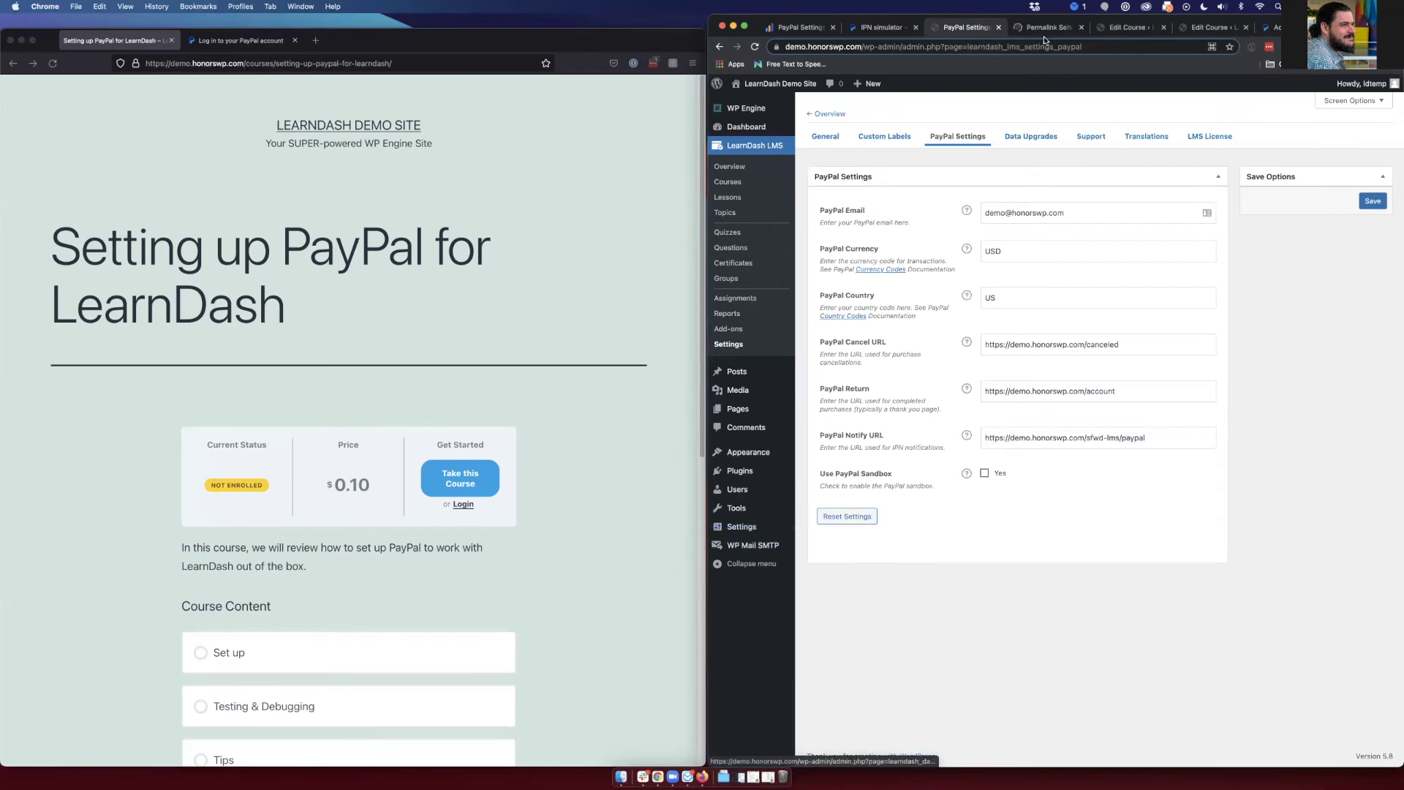
key("ctrl+Tab")
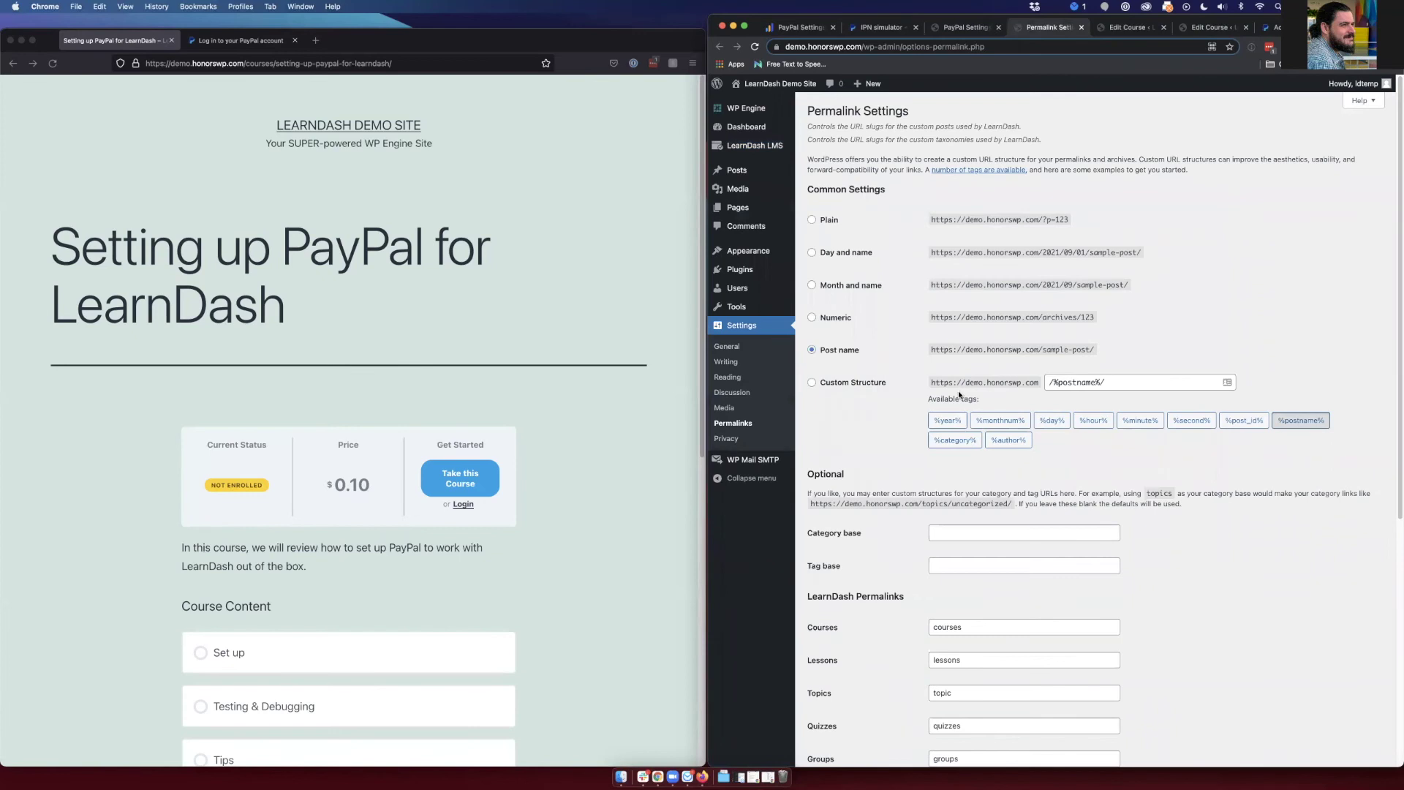
scroll(898, 411, "down", 5)
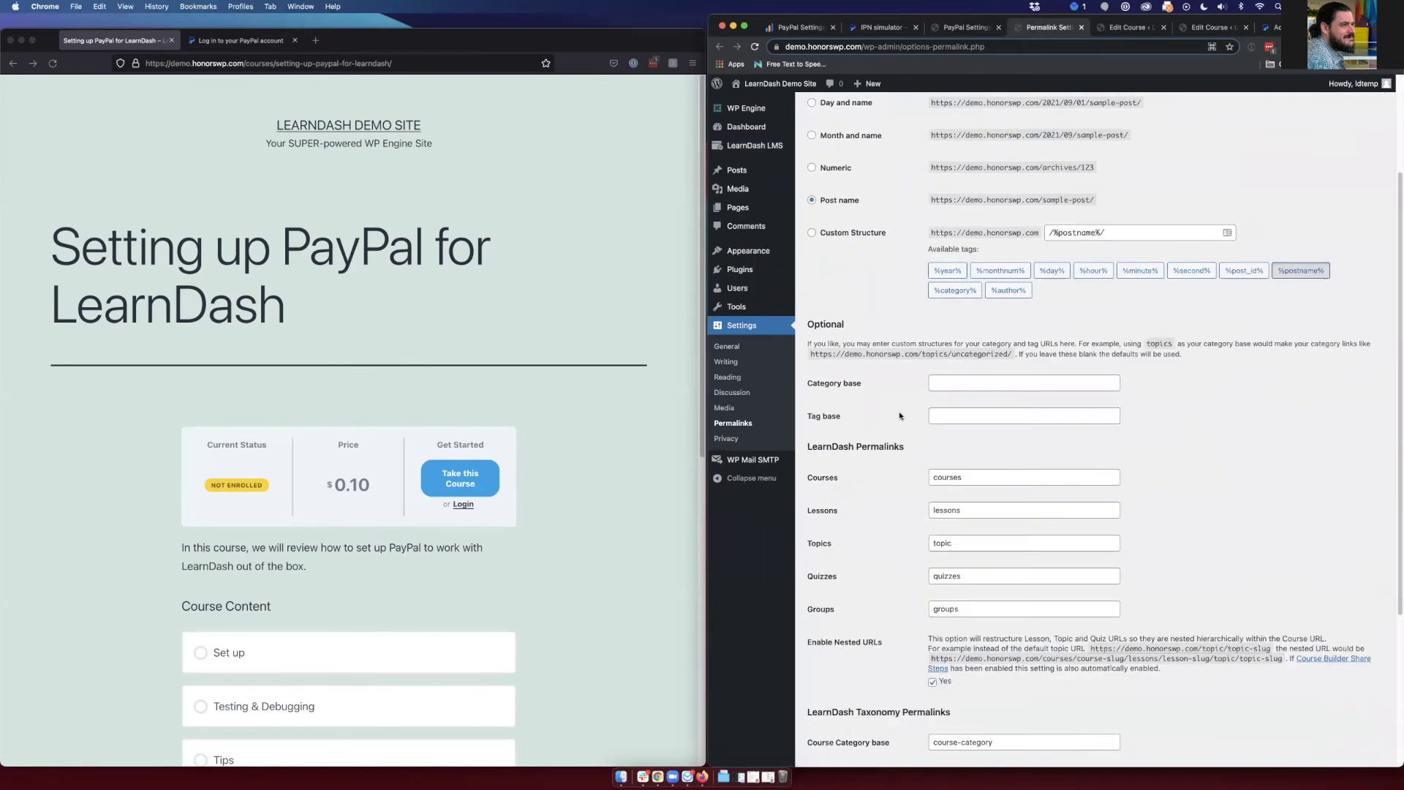
key("super+w")
- Reload the course page, buy the course via PayPal, and pay $0.10 USD from the balance
left_click(600, 444)
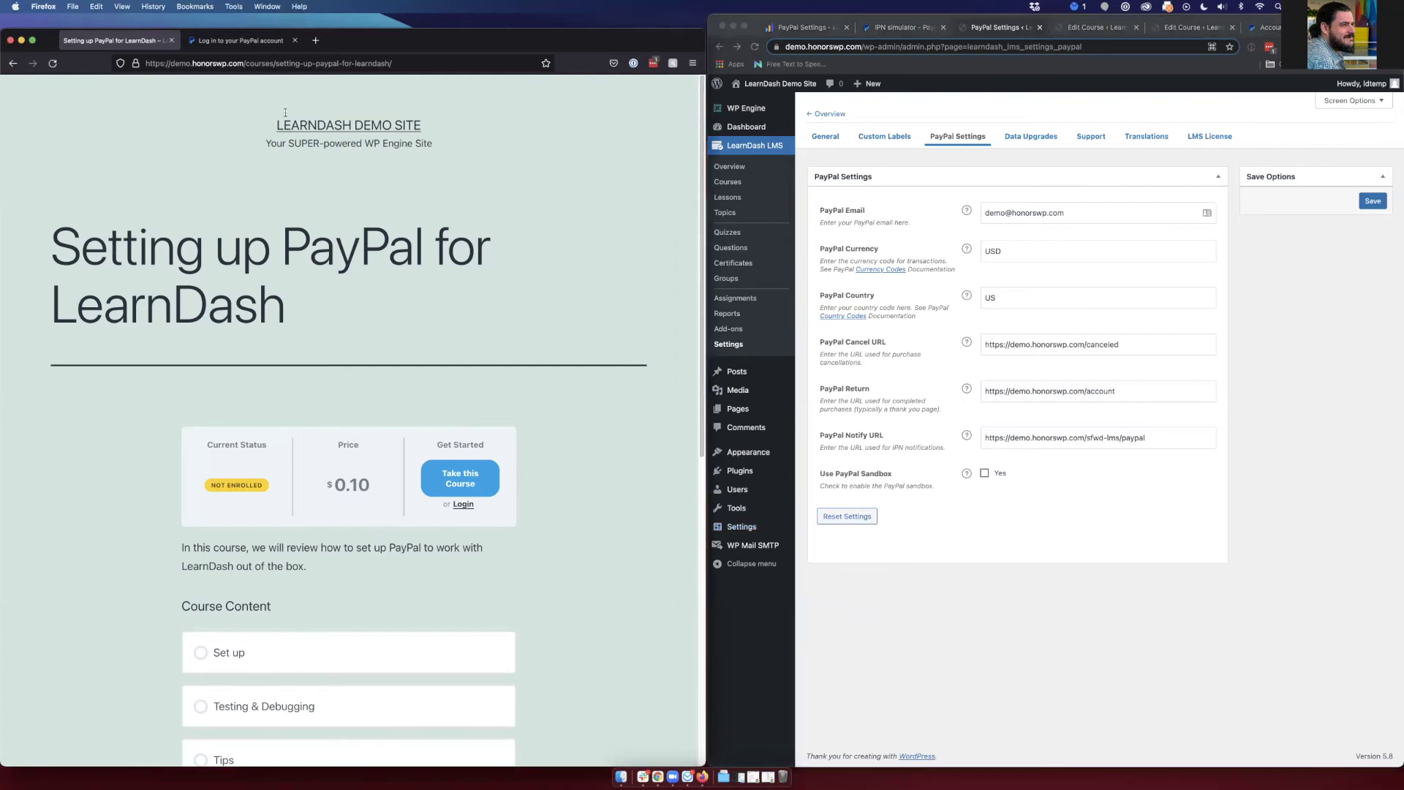
left_click(51, 64)
left_click(461, 485)
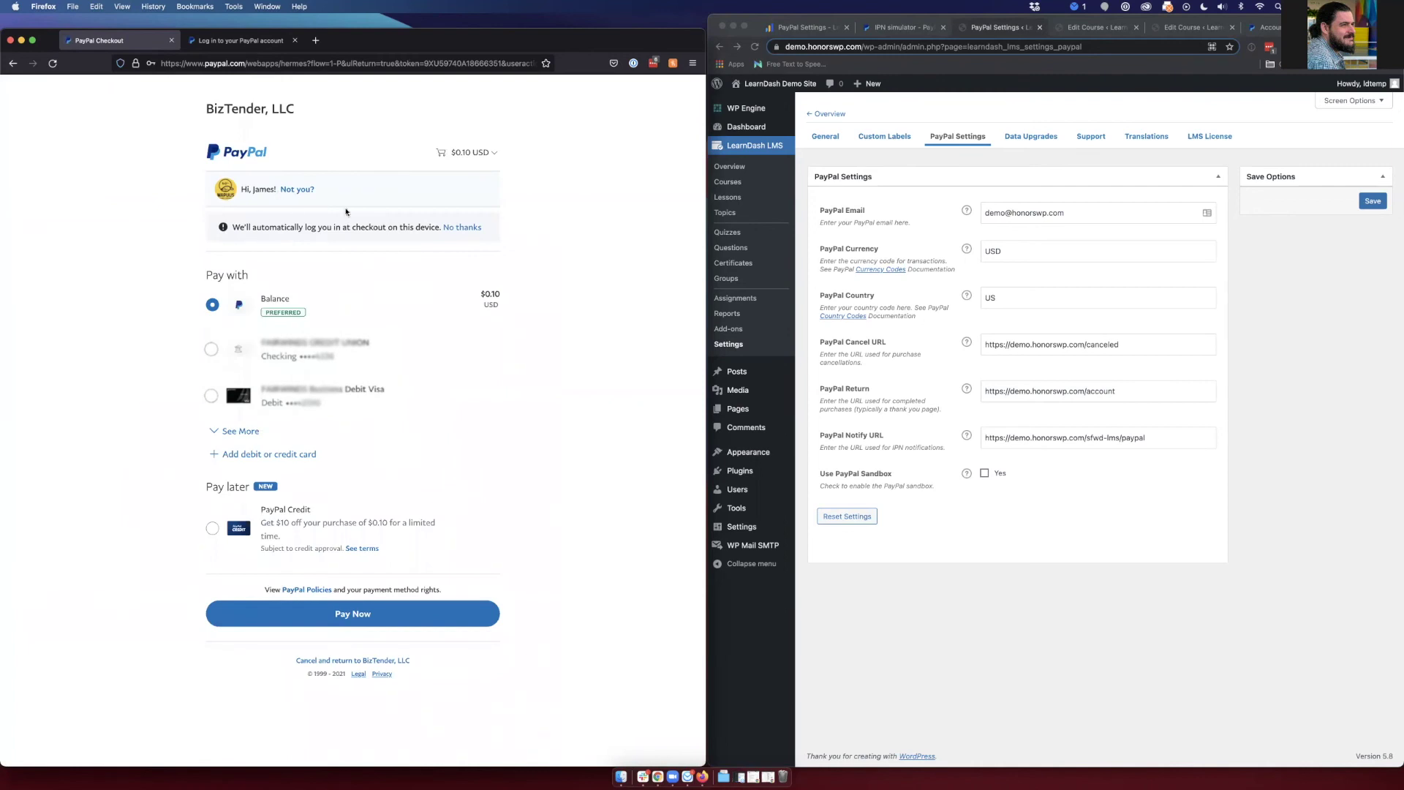
left_click(368, 618)
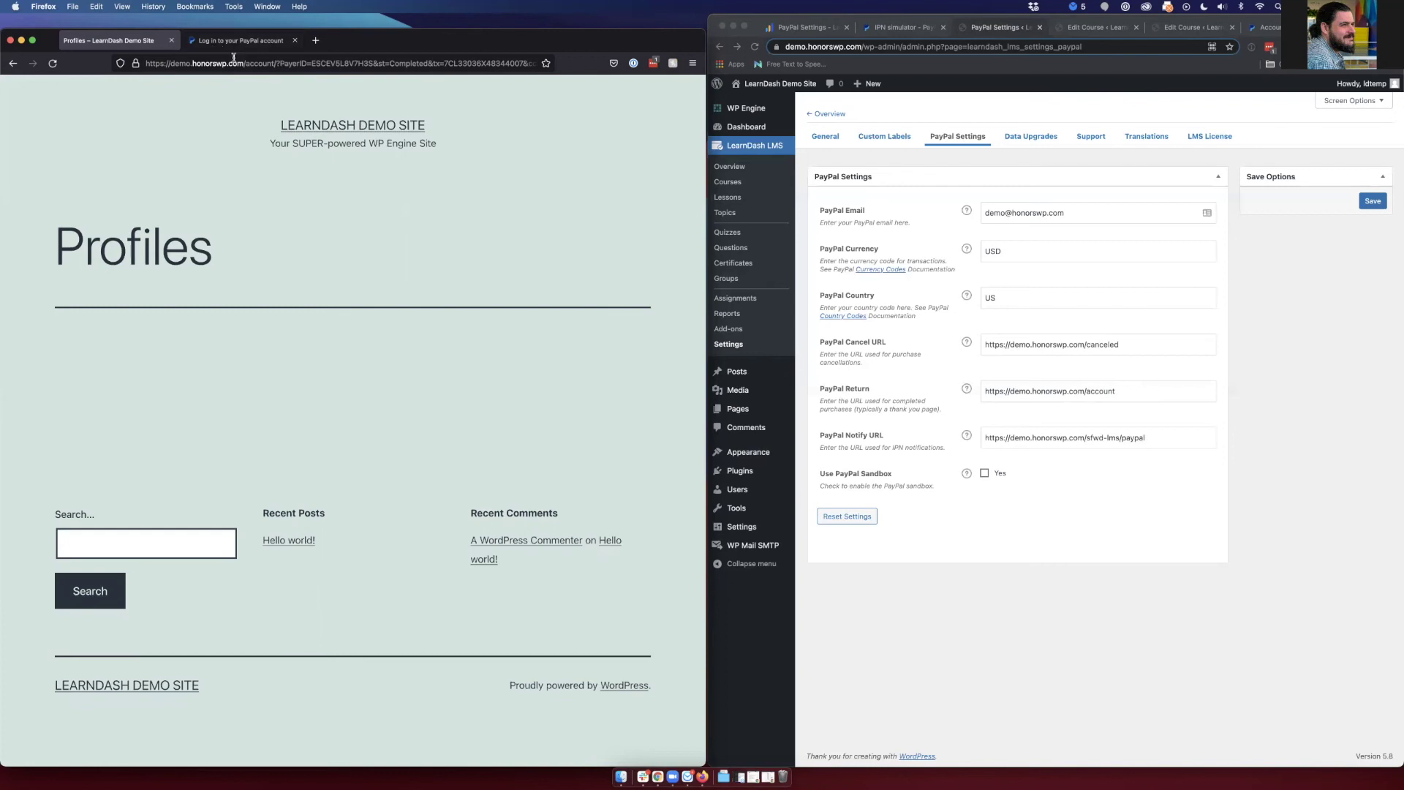
- Load the site's stripe-thank-you page in a new tab, then return to Profiles and the payment email
left_click(185, 59)
left_click_drag(245, 64, 146, 64)
key("super+c")
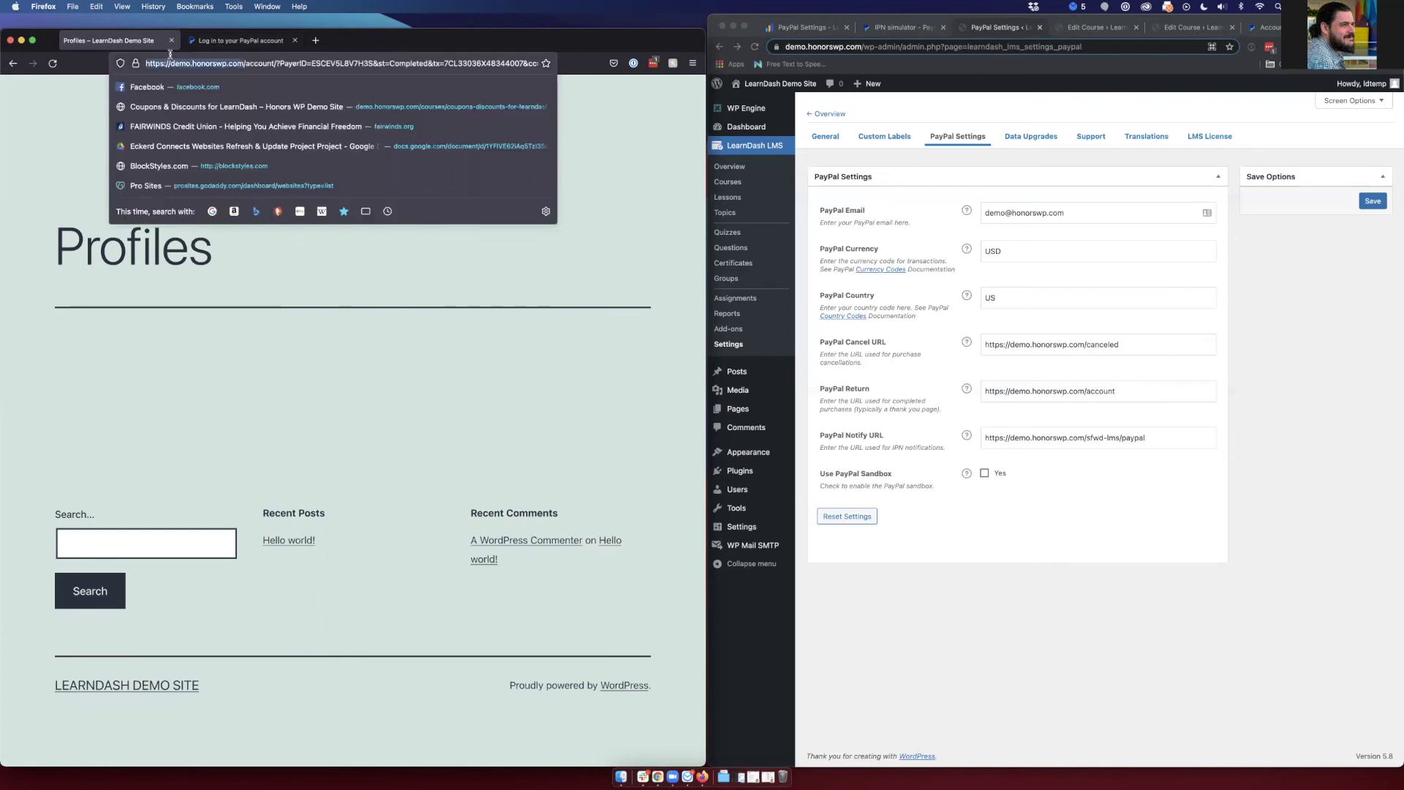
key("super+t")
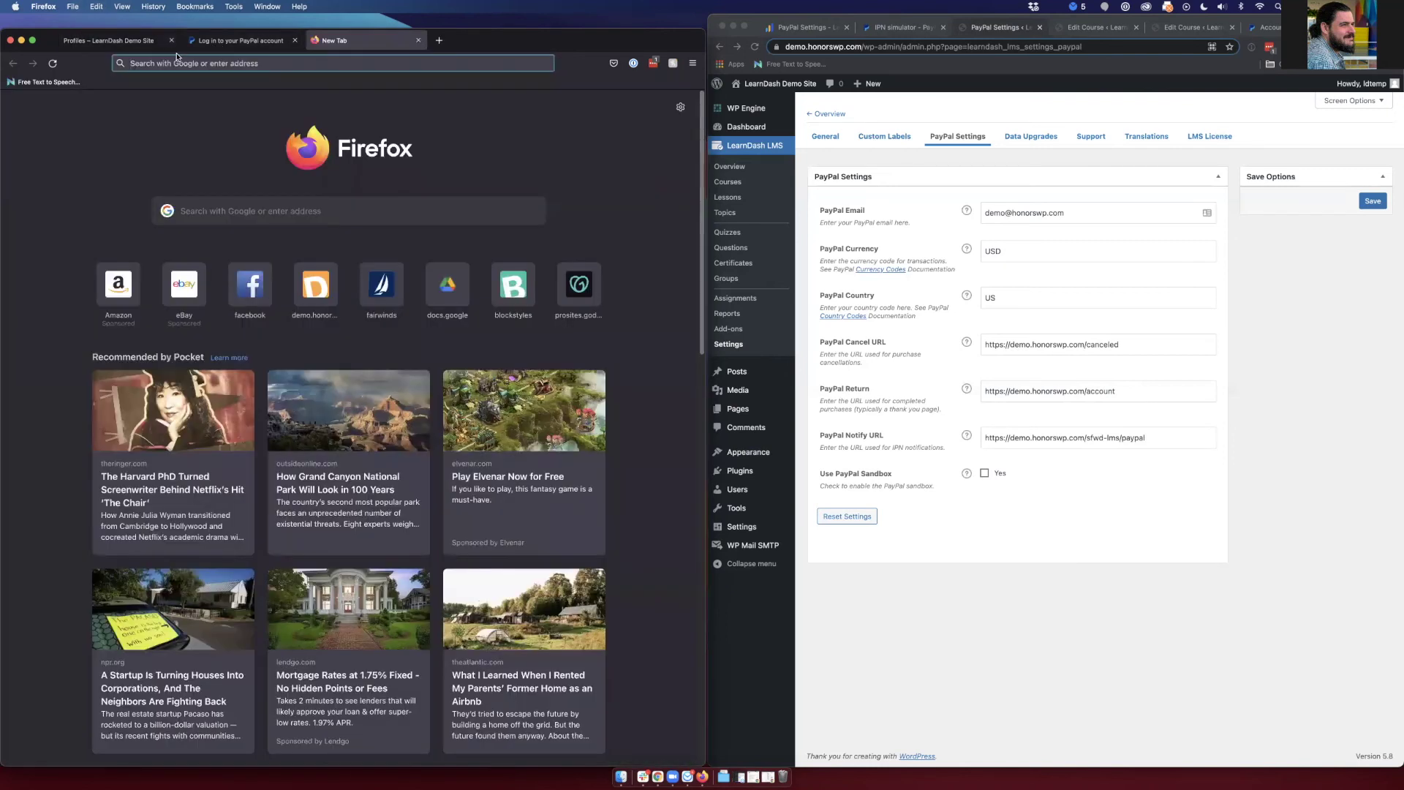
key("super+v")
left_click(230, 217)
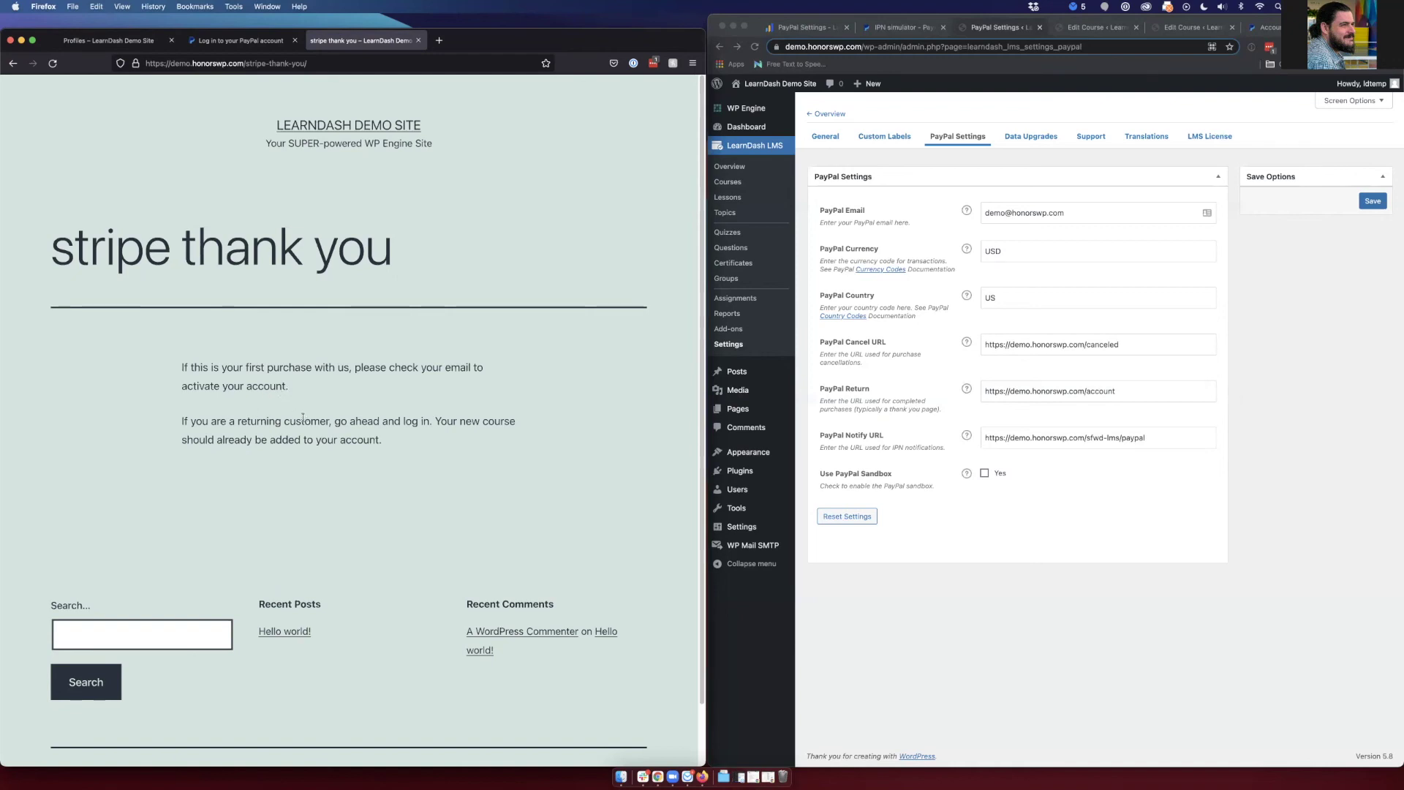
left_click(116, 41)
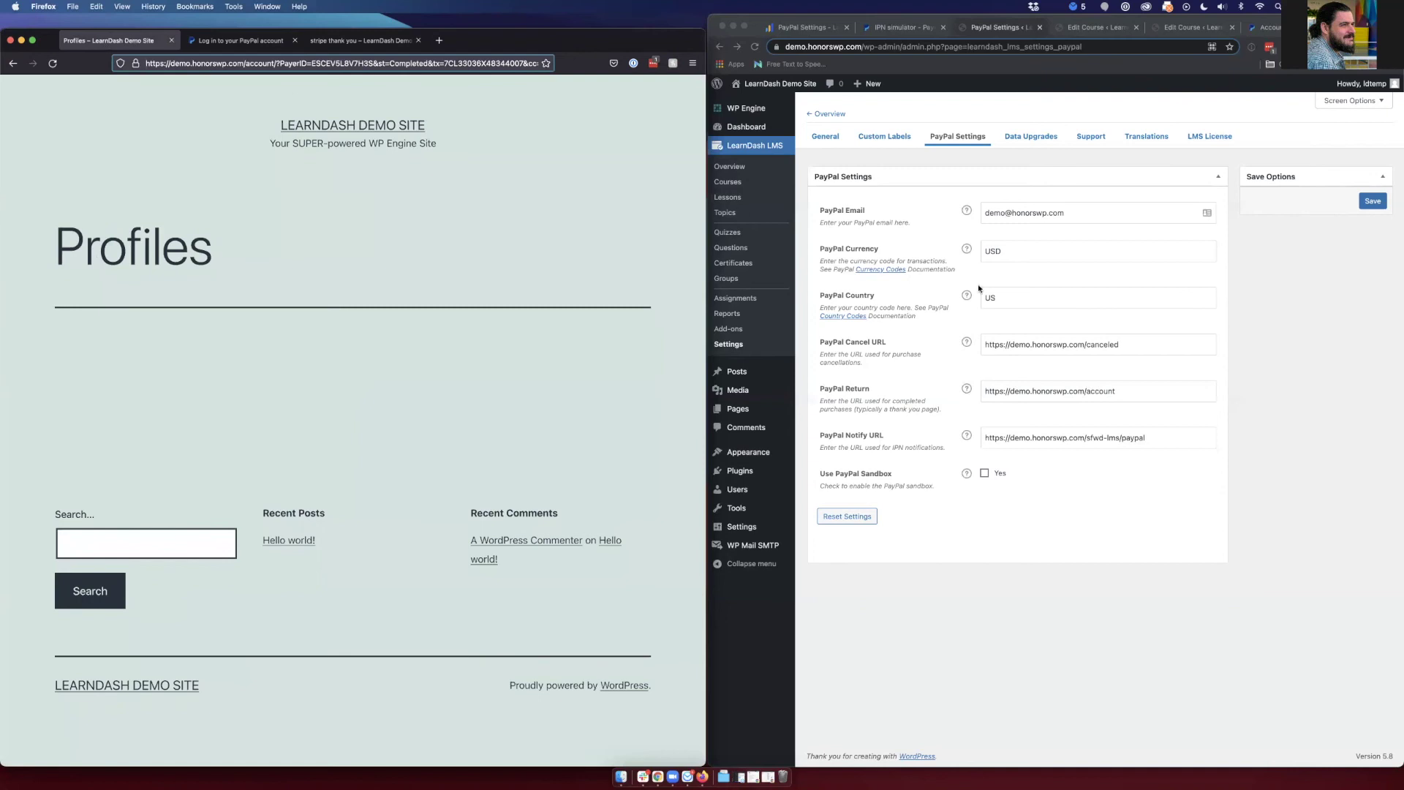
key("super+Tab")
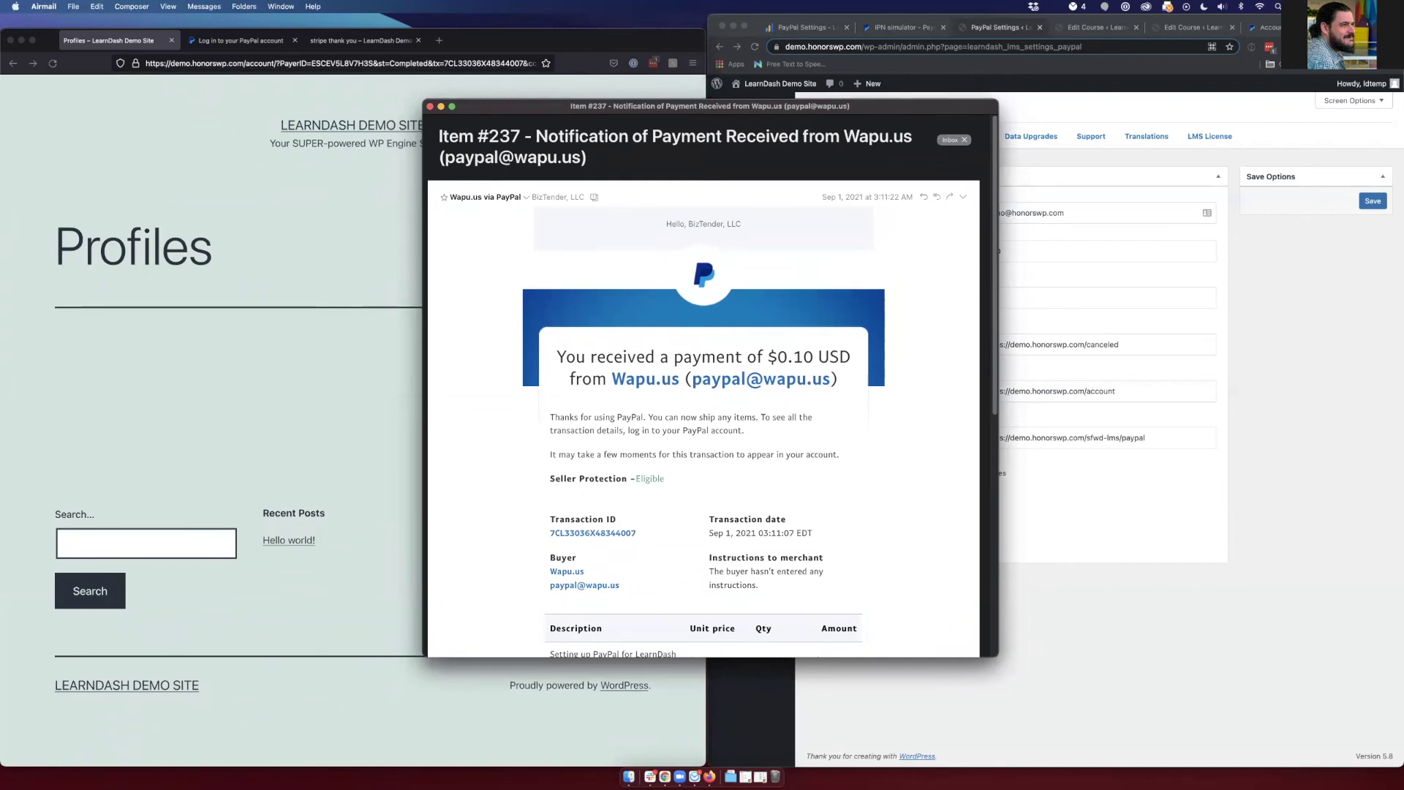
- Read the PayPal receipt and New User Registration emails, then place the Login Details email on the right
key("super+Tab")
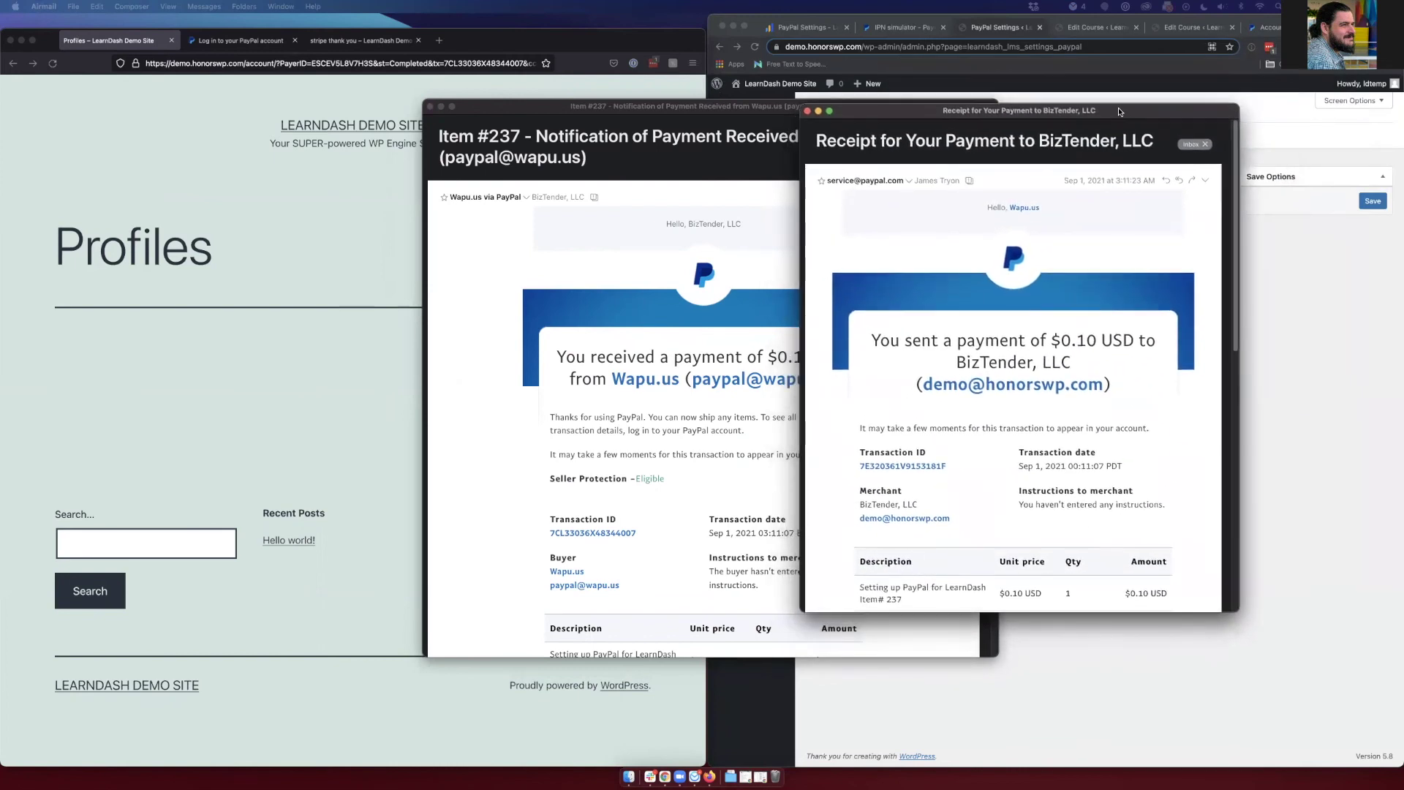
left_click(1078, 115)
key("super+h")
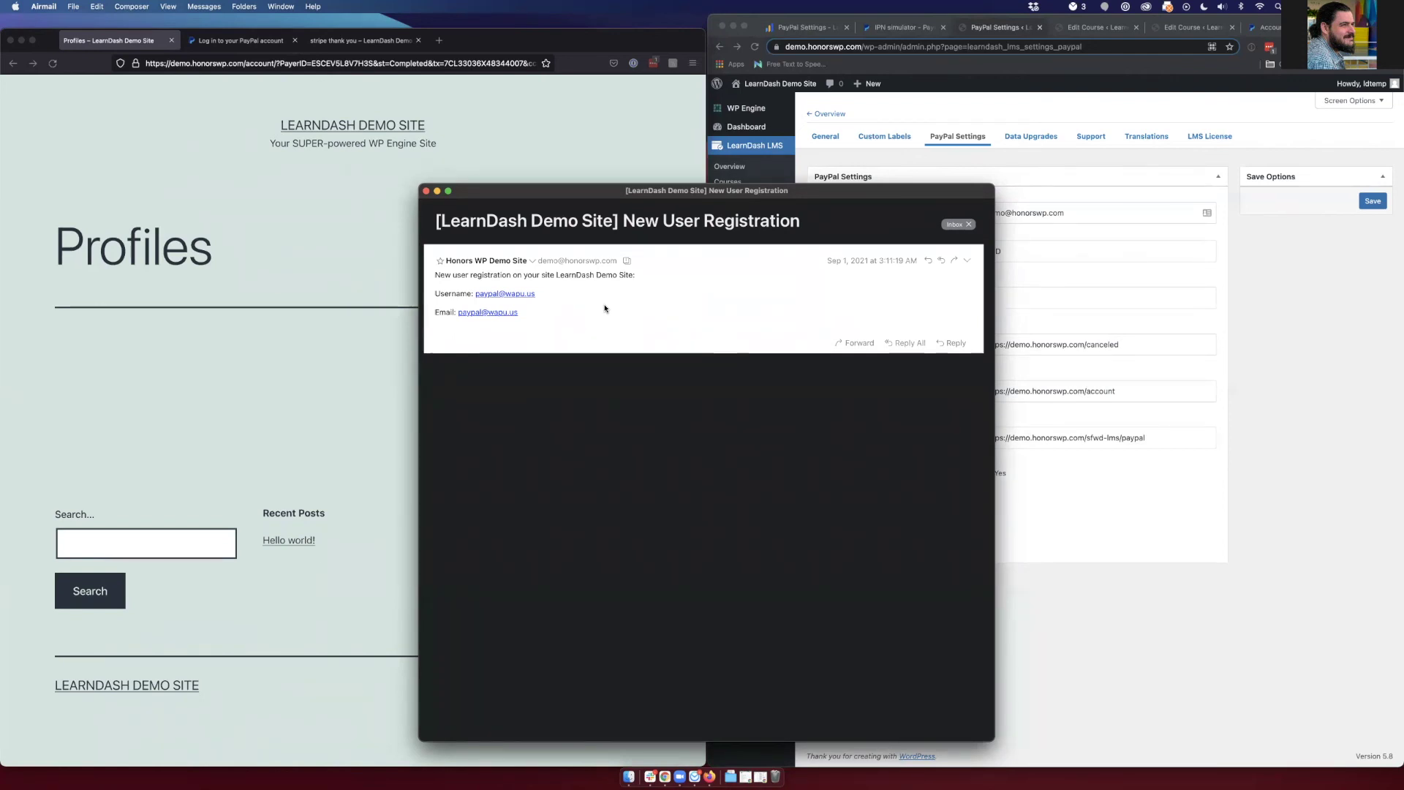
key("super+w")
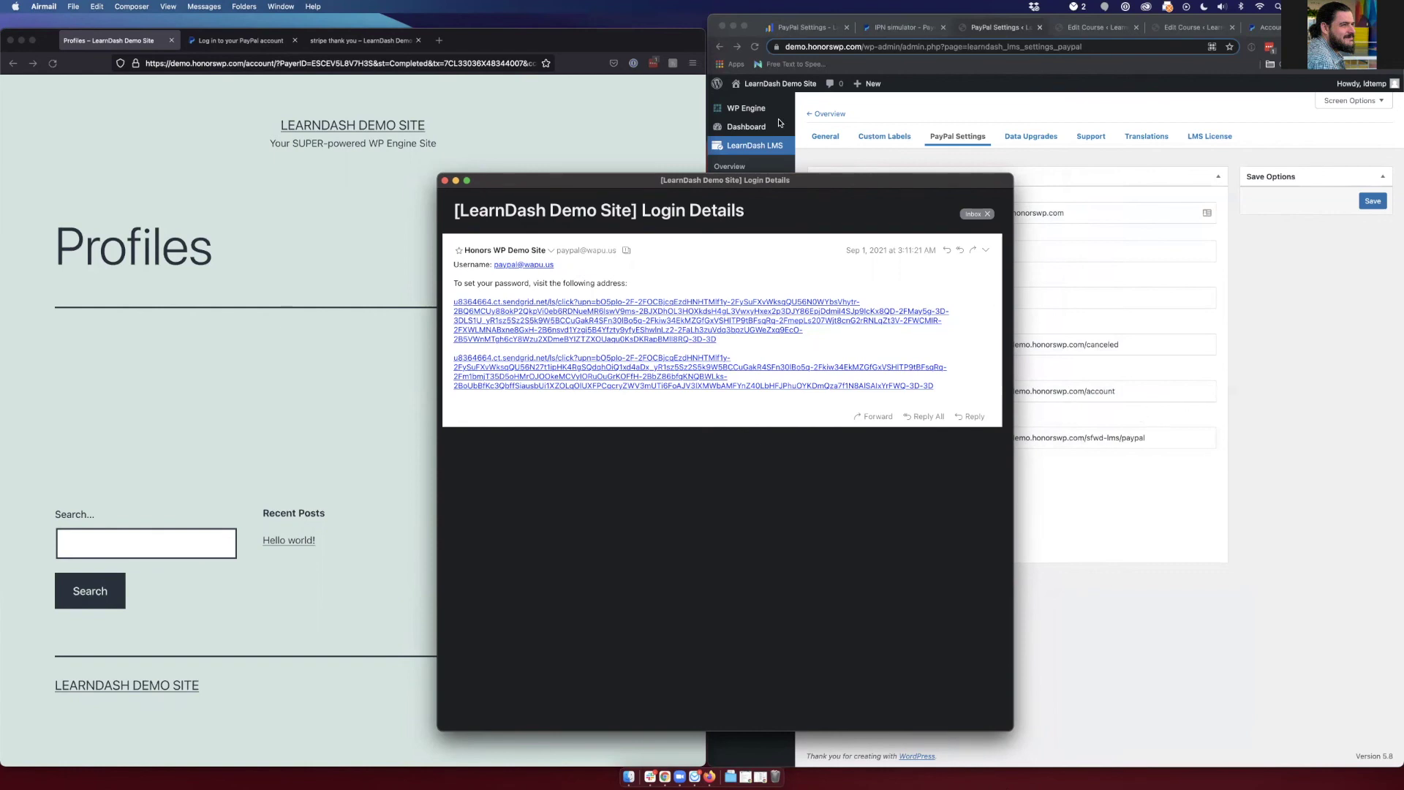
left_click_drag(771, 181, 1155, 180)
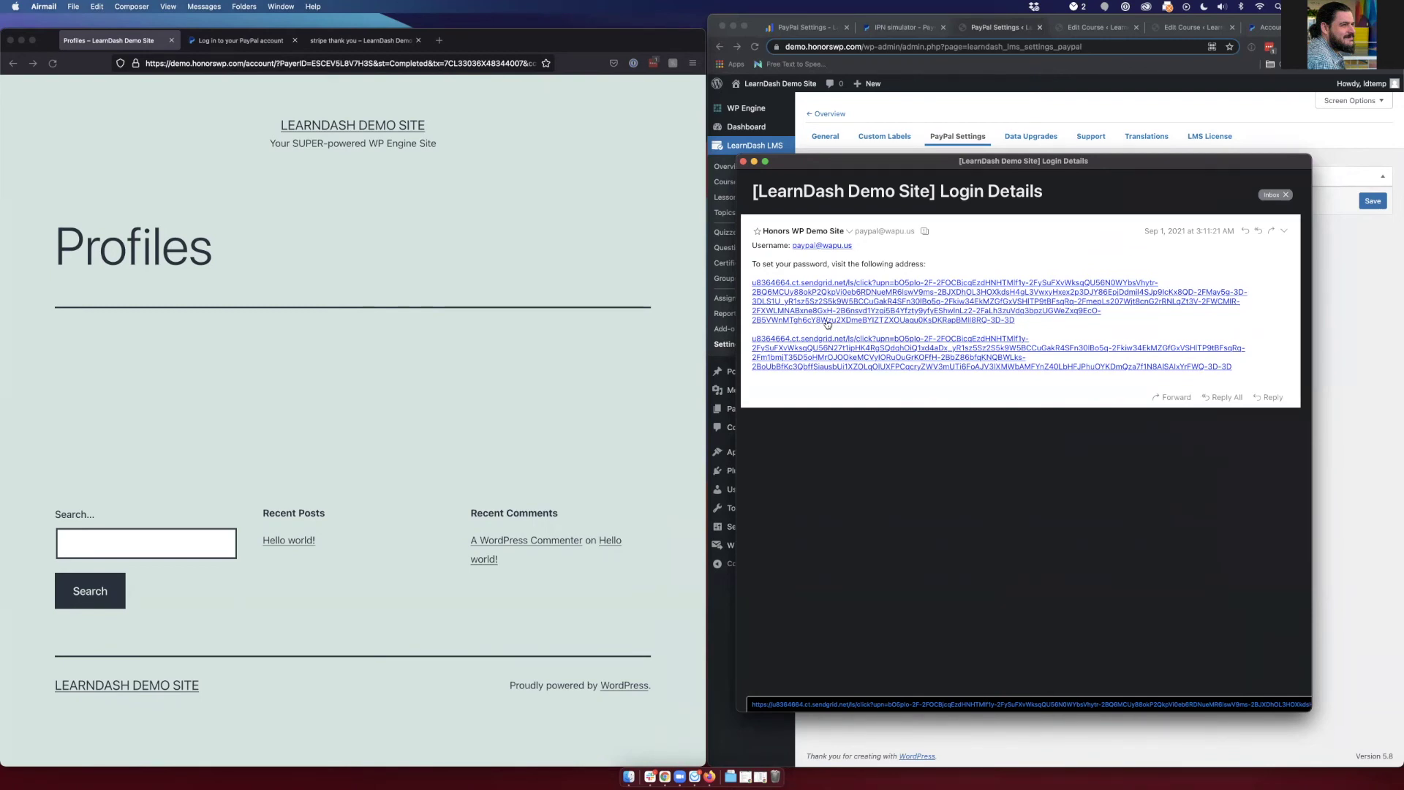
left_click(369, 41)
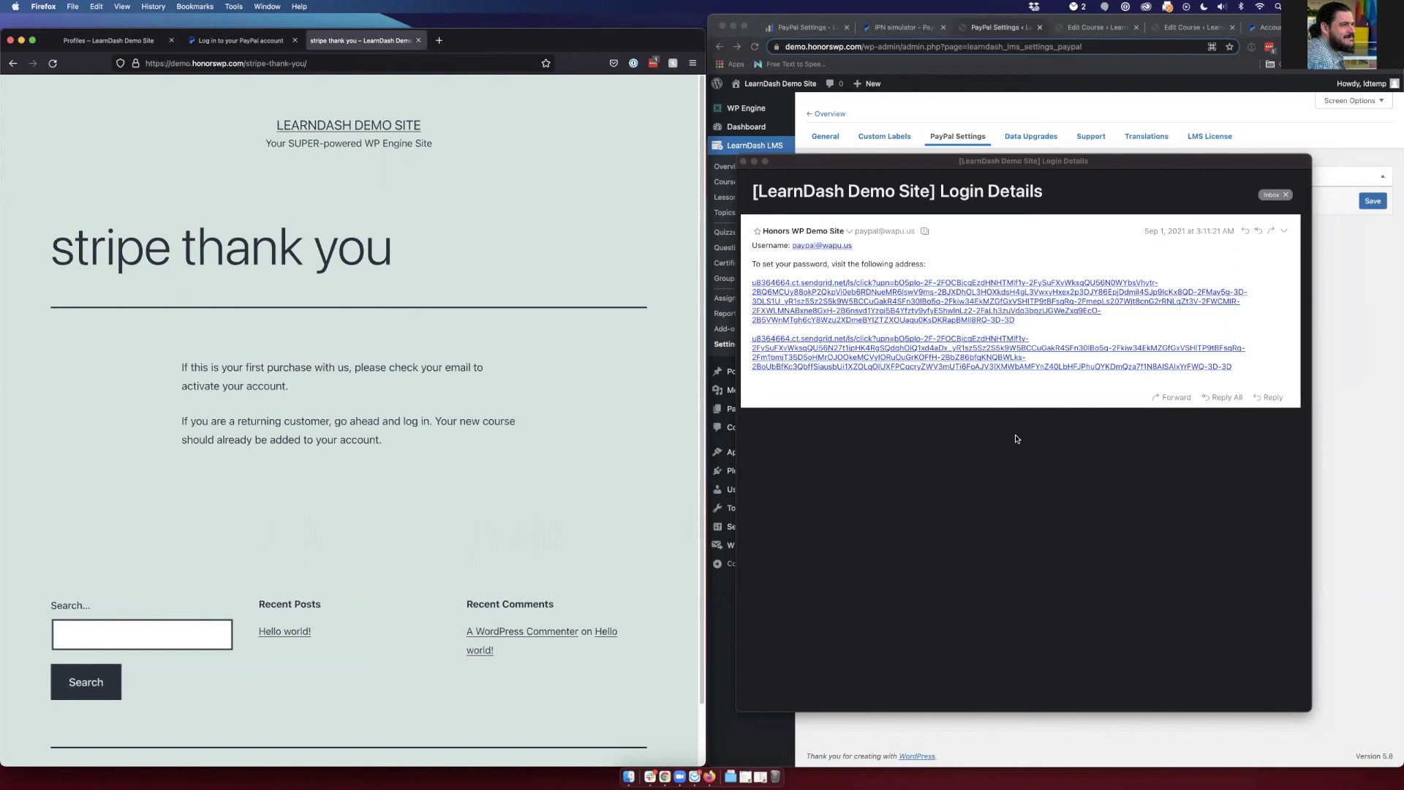
- Open the emailed password-setup link in a new tab and save the suggested new password
right_click(820, 306)
left_click(842, 310)
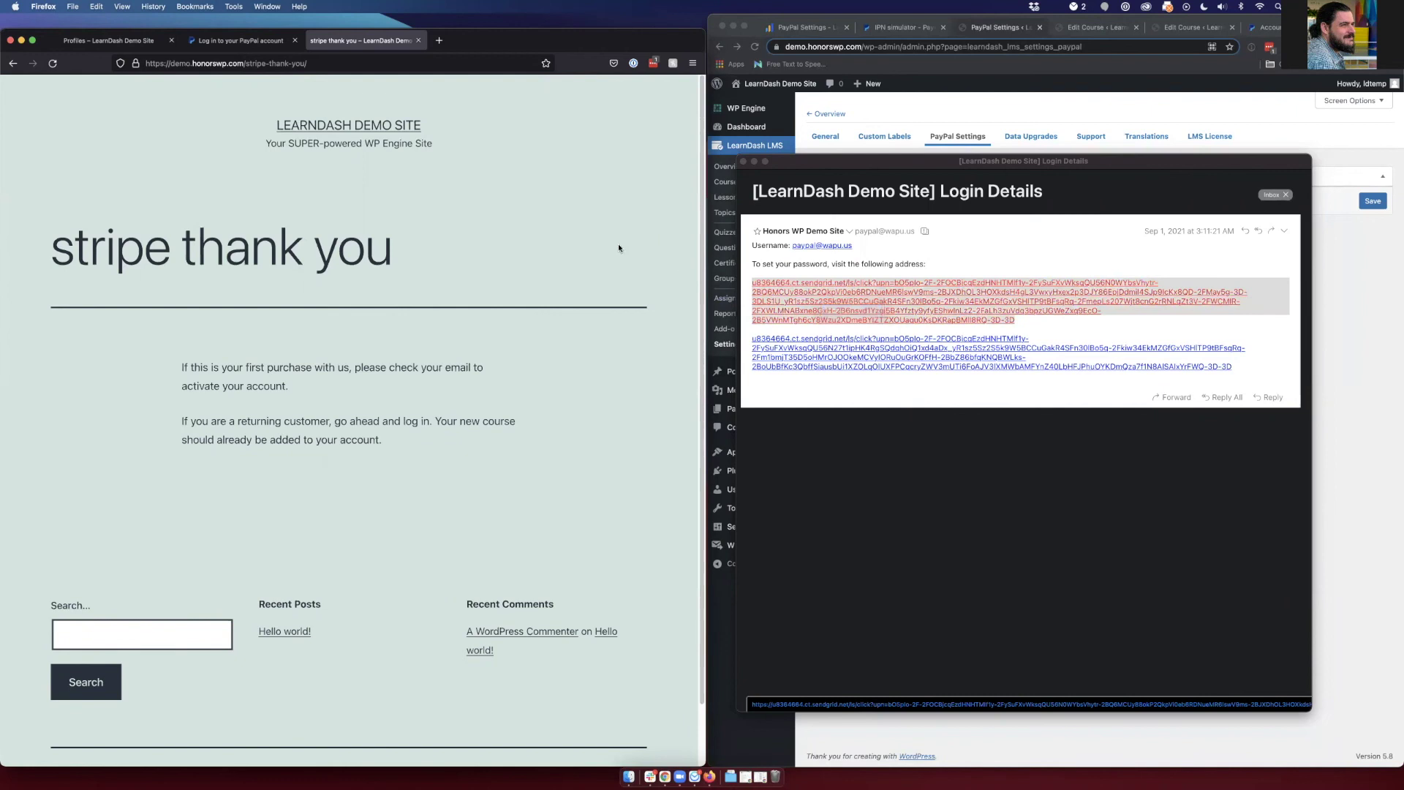
left_click(124, 44)
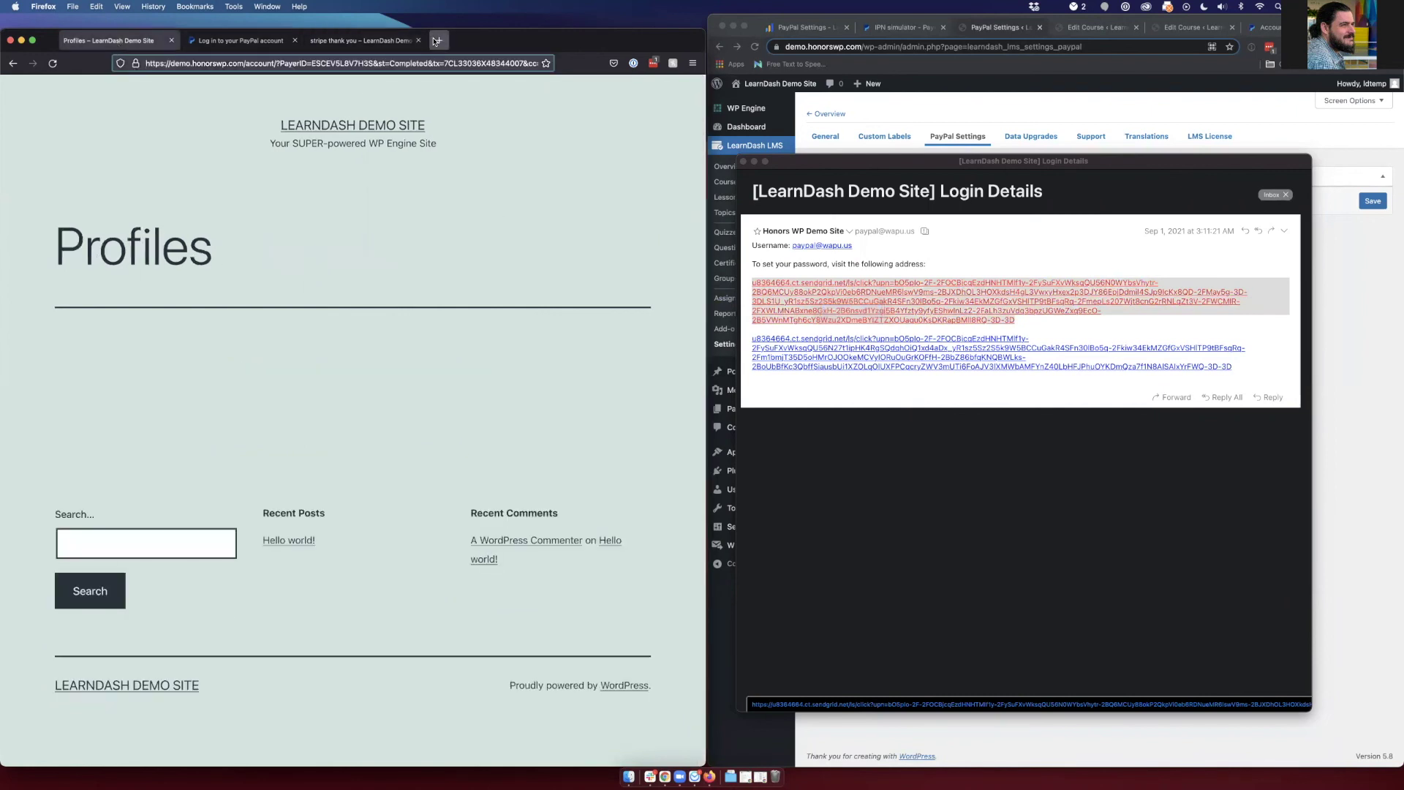
left_click(439, 41)
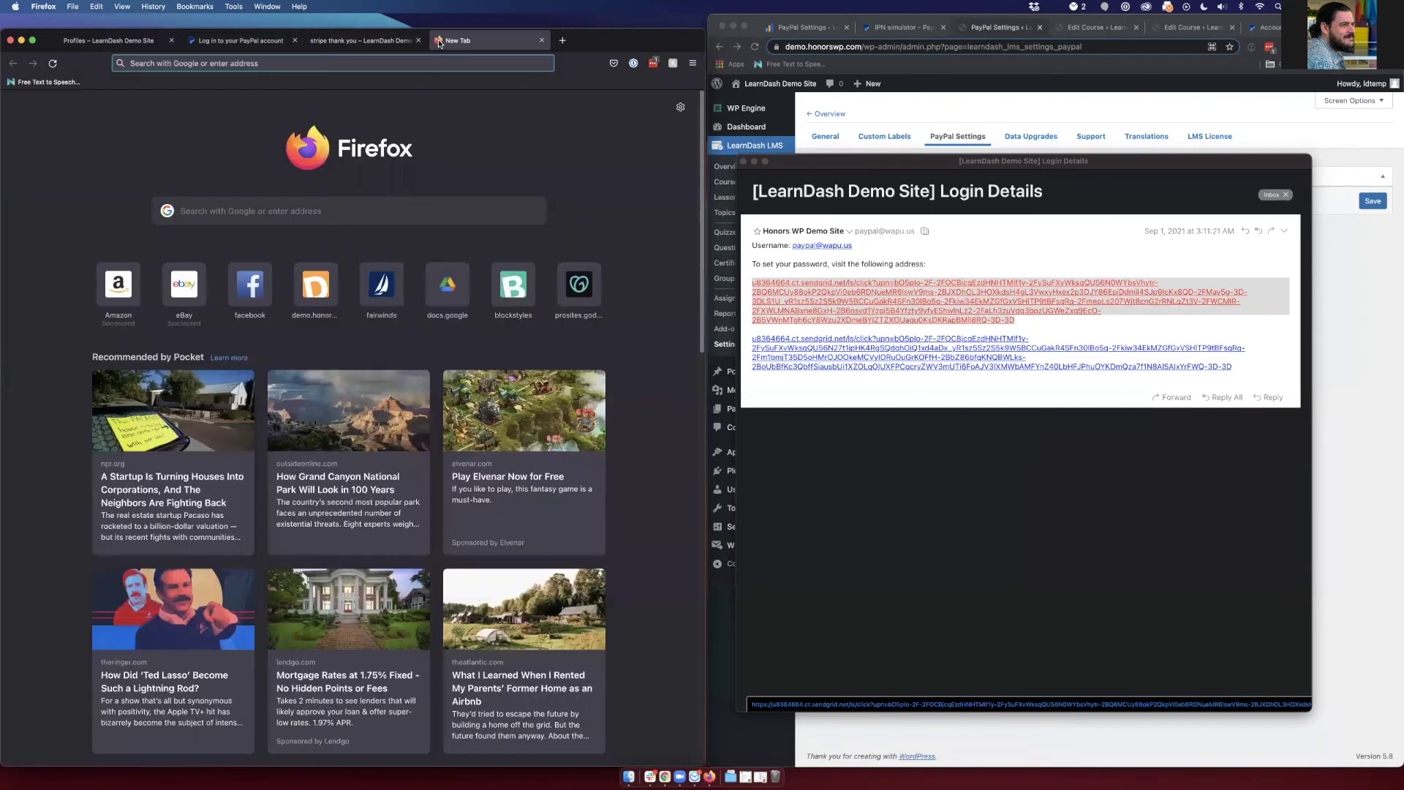
key("Return")
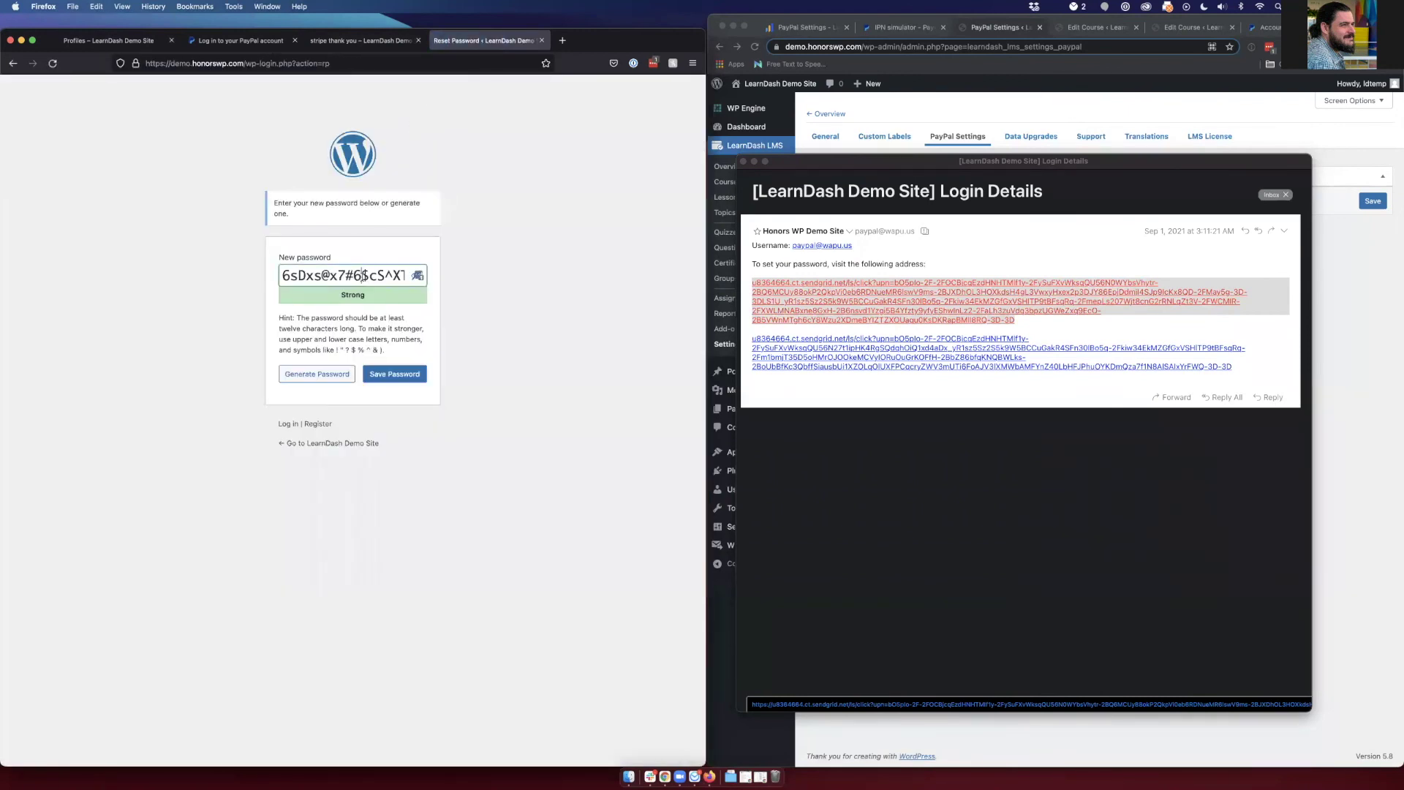
triple_click(365, 275)
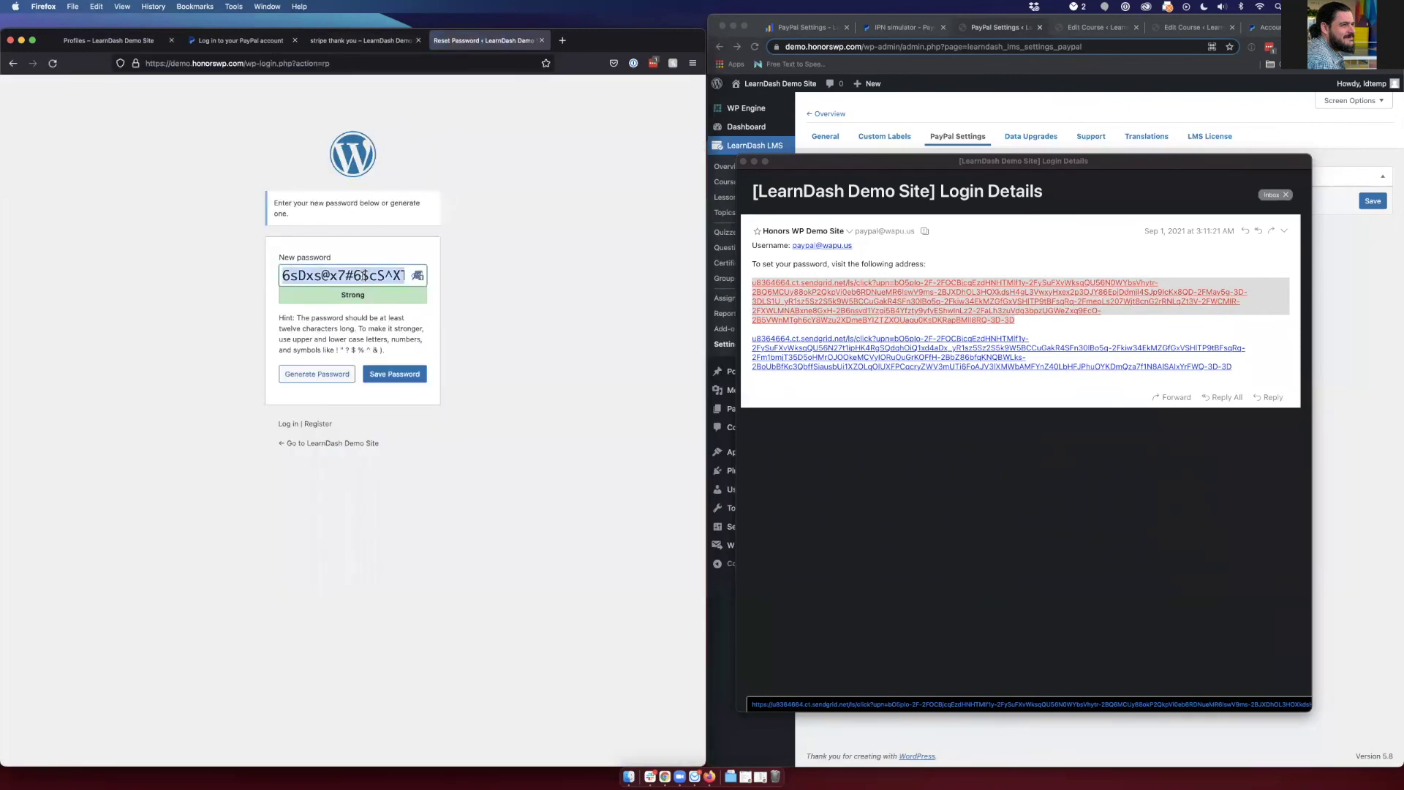
left_click(394, 374)
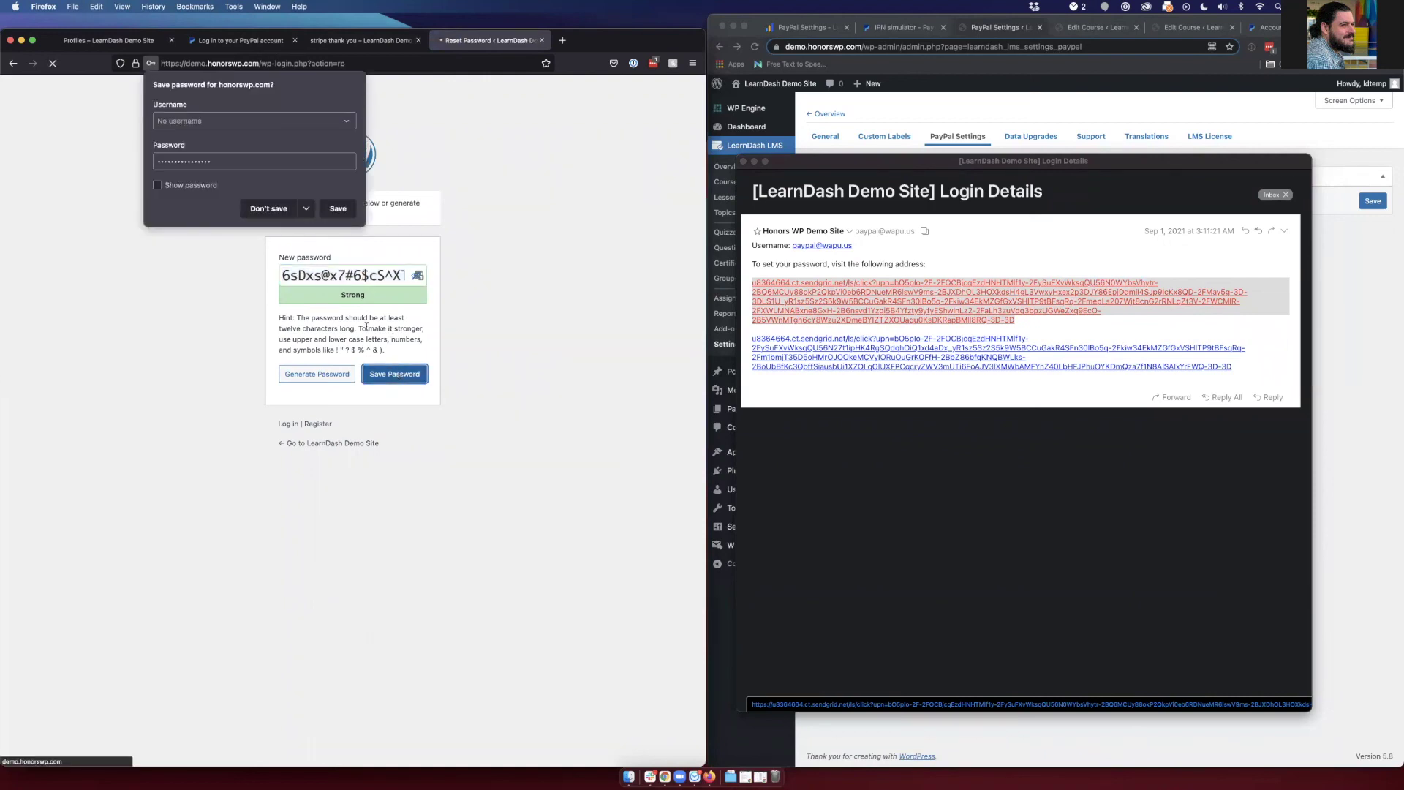
- Log in as the newly registered user and return to the Profiles page
left_click(387, 202)
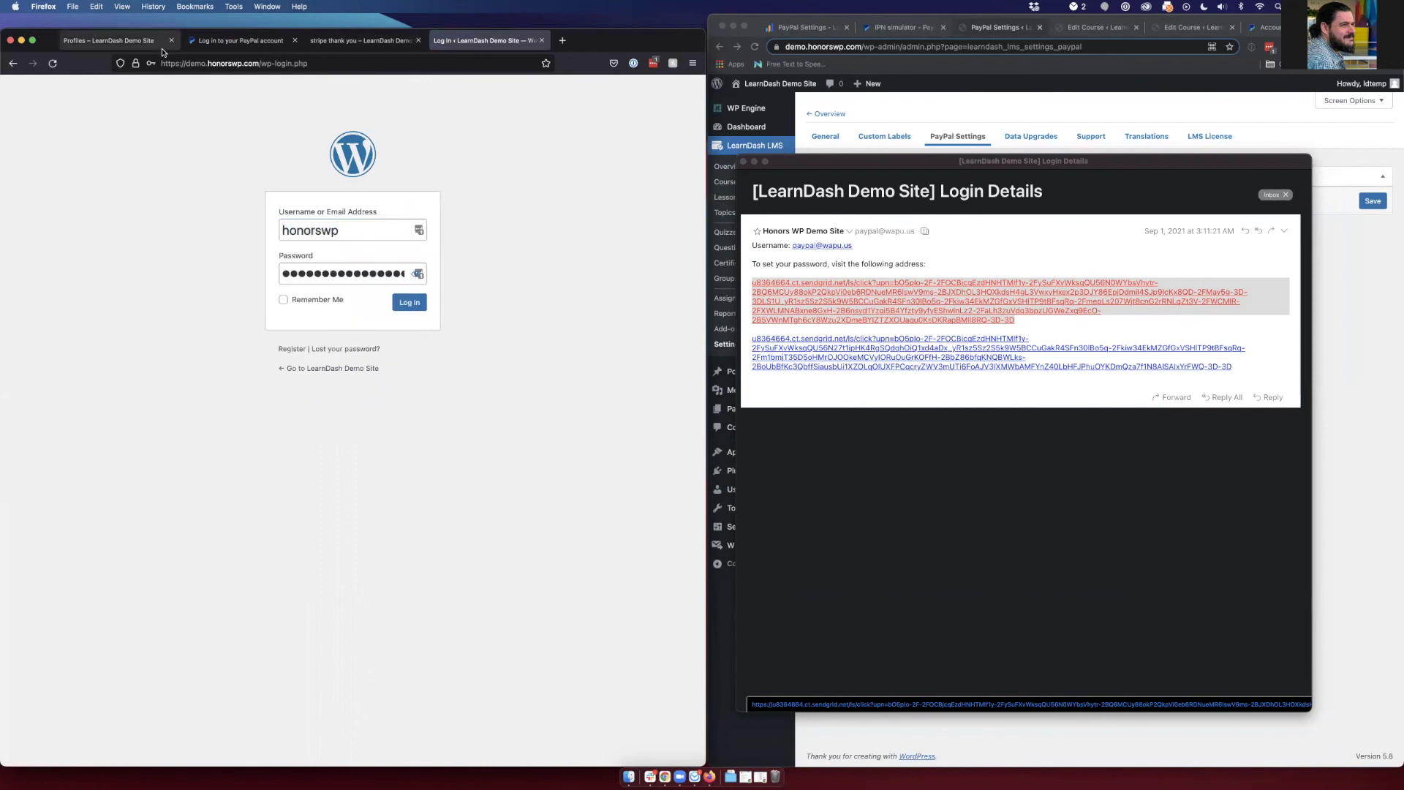
key("super+backslash")
left_click(125, 41)
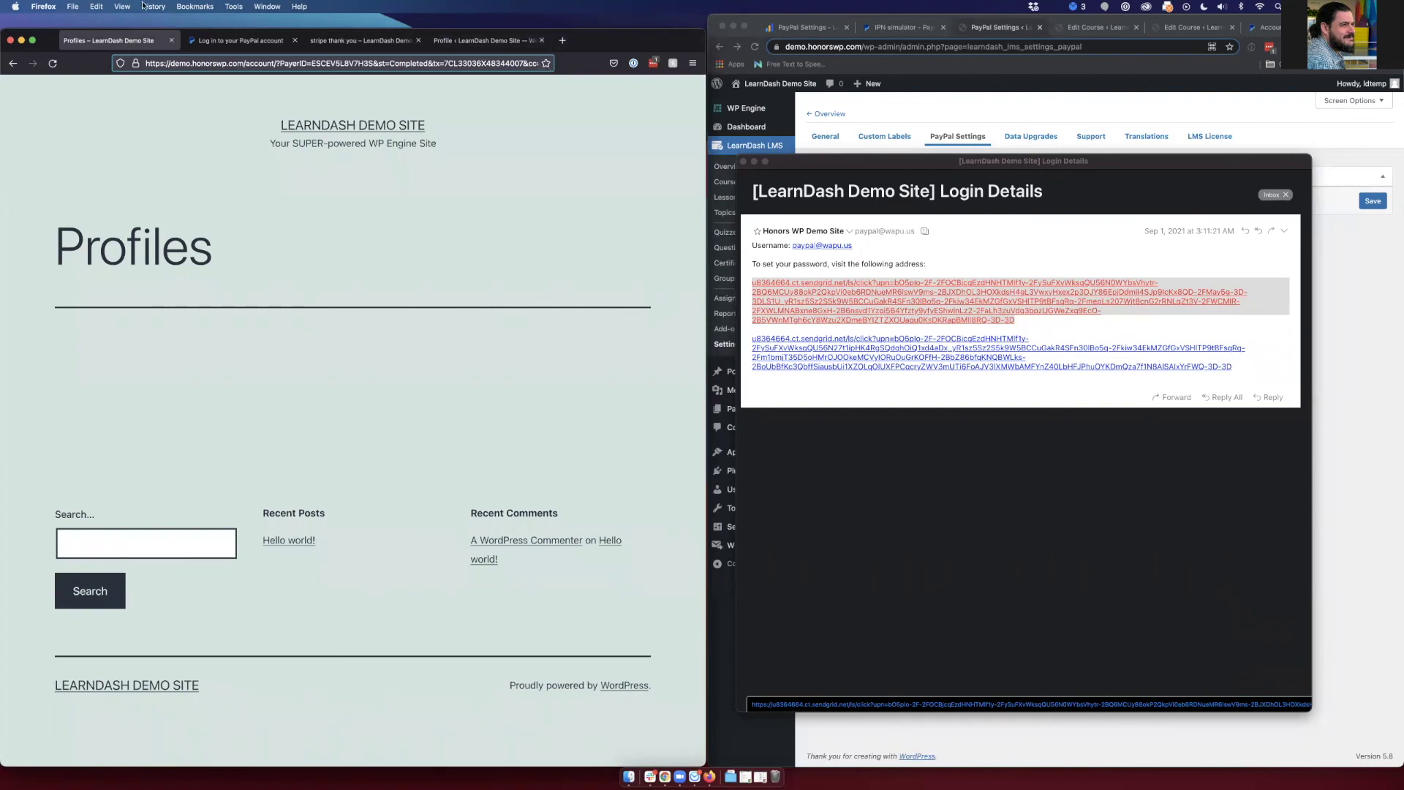
- Reload Profiles and scroll to Your Courses, which lists Setting up PayPal for LearnDash
left_click(51, 64)
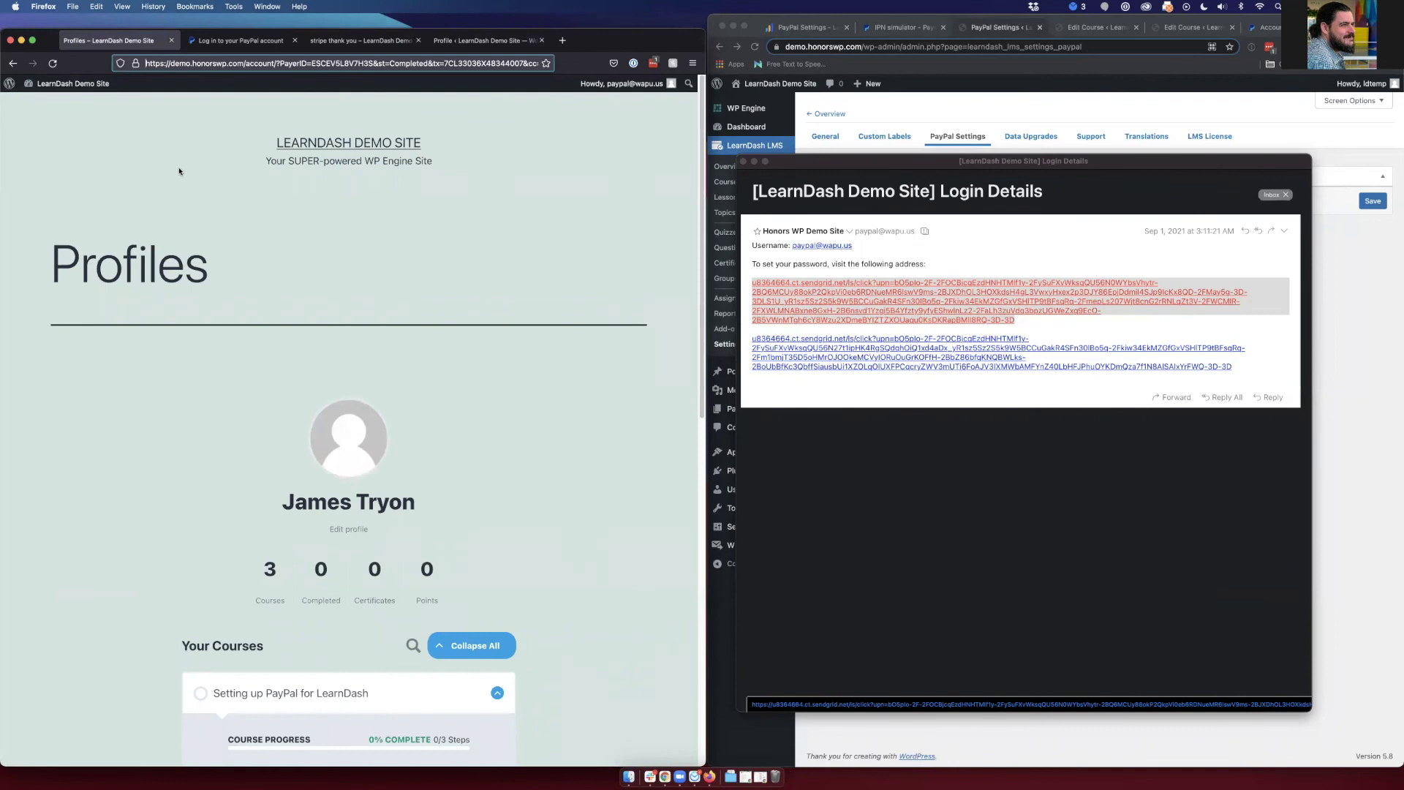
scroll(236, 196, "down", 2)
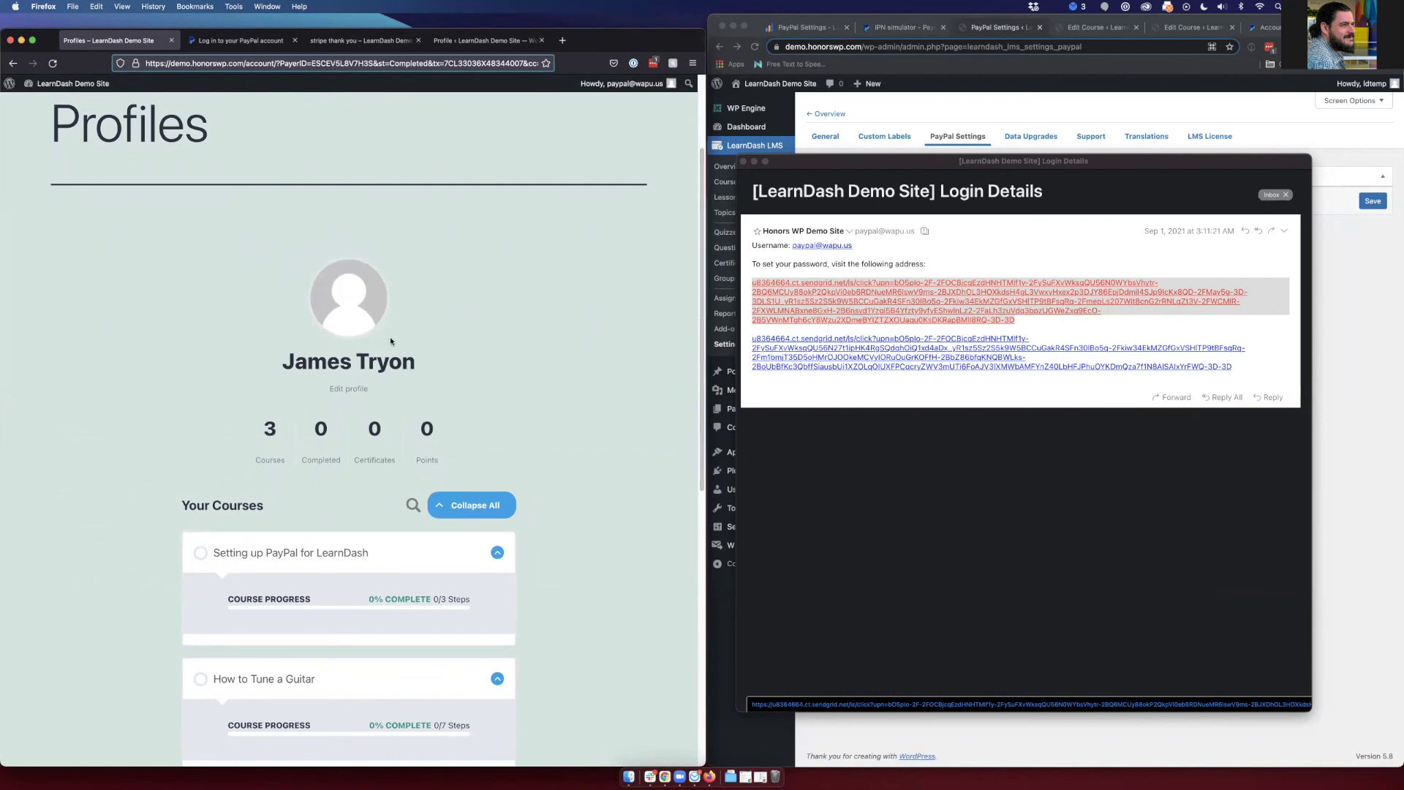
scroll(389, 338, "down", 1)
scroll(364, 344, "up", 1)
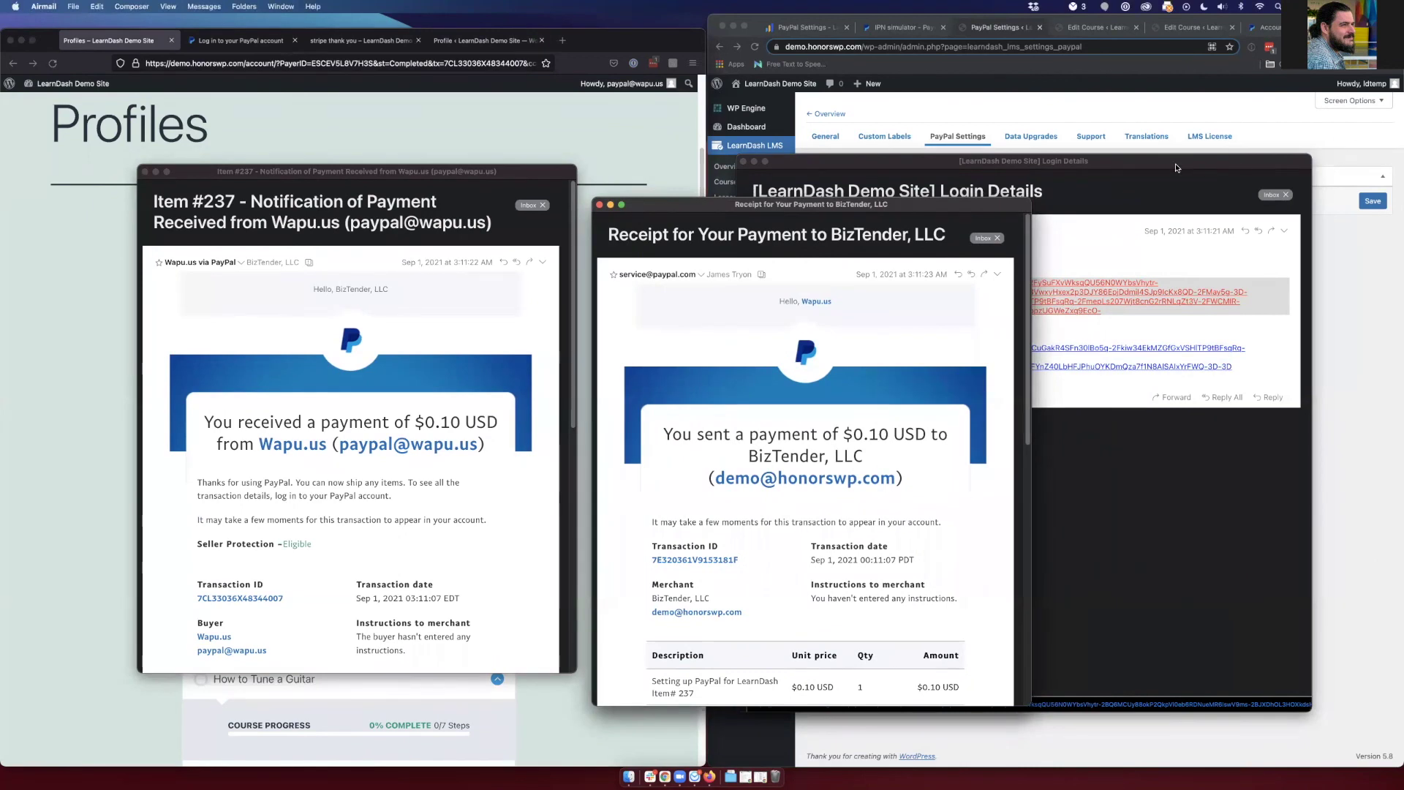
- Move the Login Details email aside and bring LearnDash's PayPal Settings forward, focusing PayPal Email
left_click_drag(1177, 168, 1275, 245)
left_click(1094, 164)
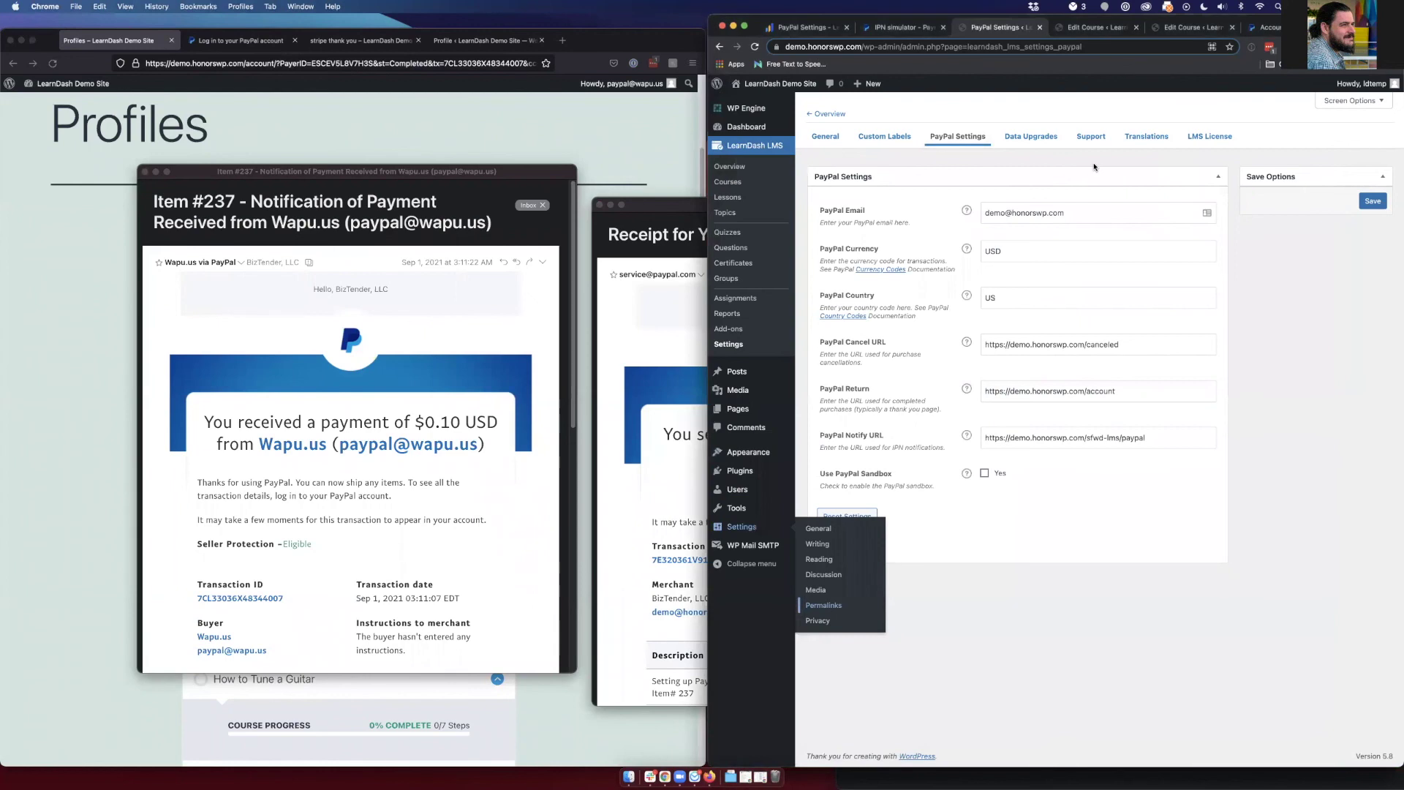
left_click(885, 208)
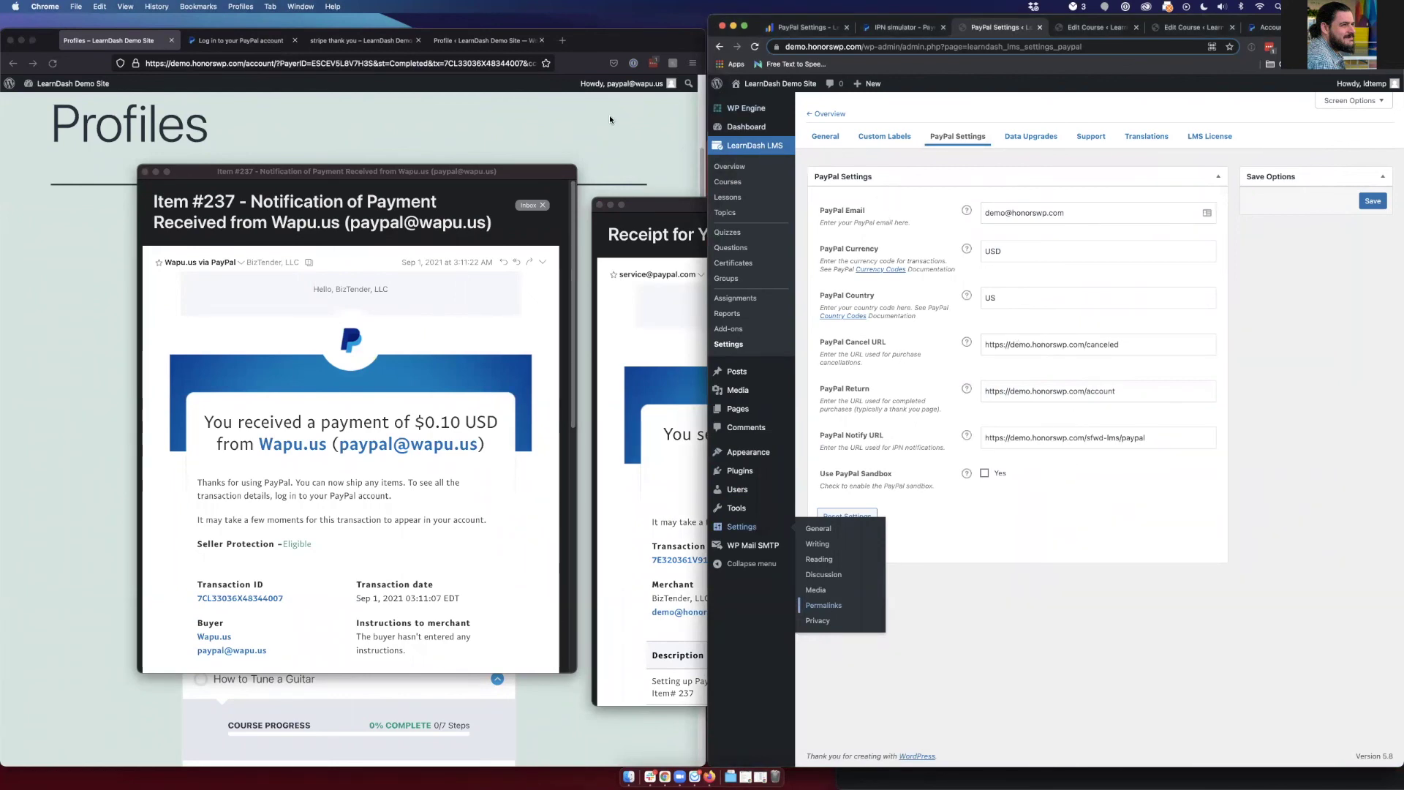